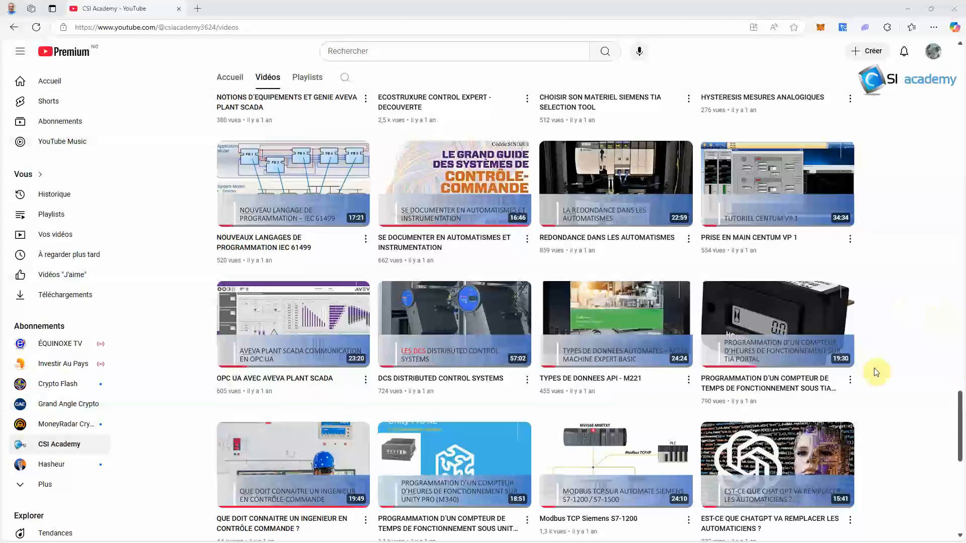
- Browse the CSI Academy channel's list of automation videos, going back from the older uploads towards the newer ones
scroll(889, 393, up, 1)
scroll(888, 393, down, 1)
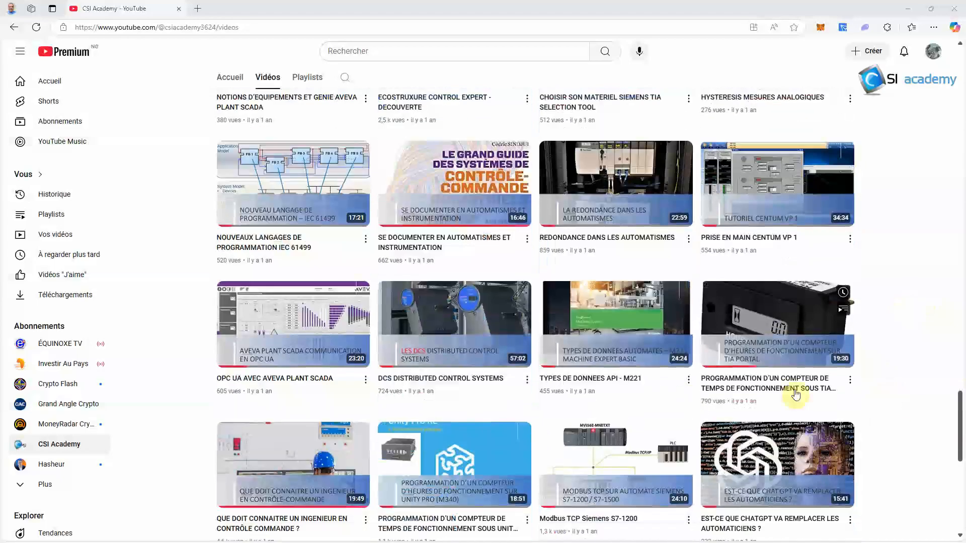
scroll(880, 398, down, 3)
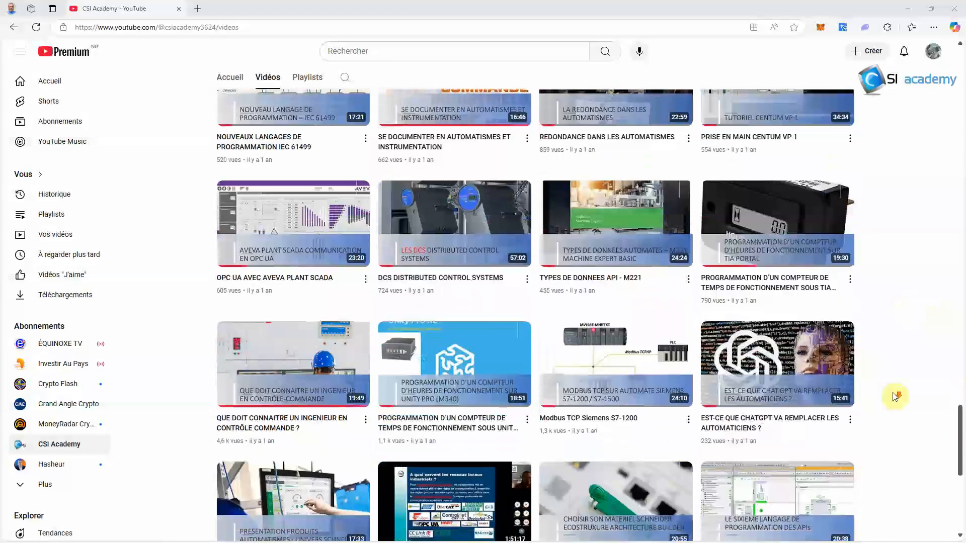
scroll(895, 396, up, 3)
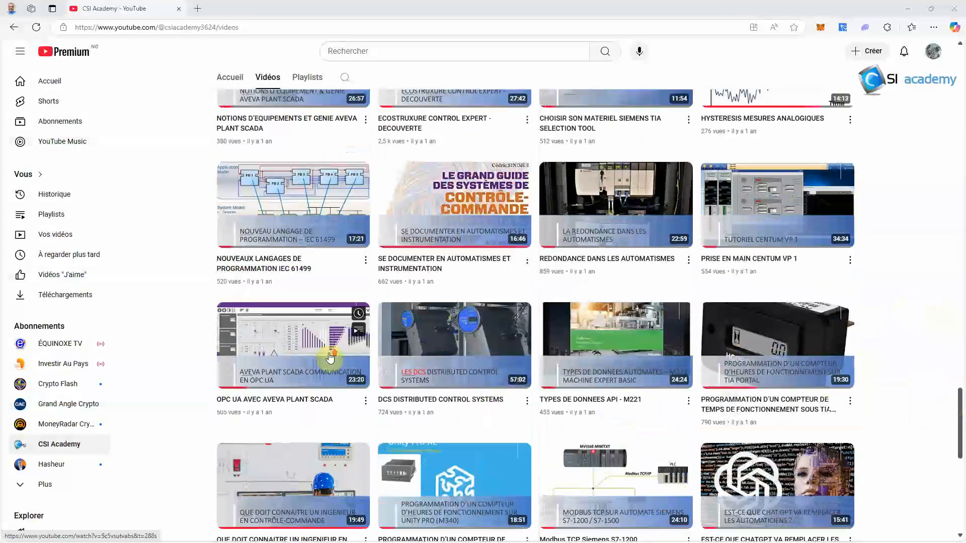
scroll(354, 337, up, 2)
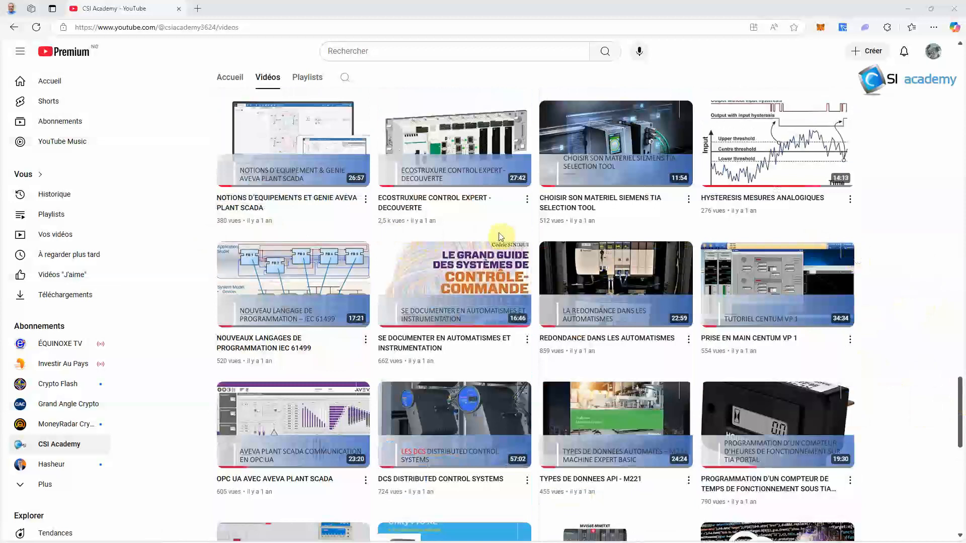
scroll(503, 242, up, 3)
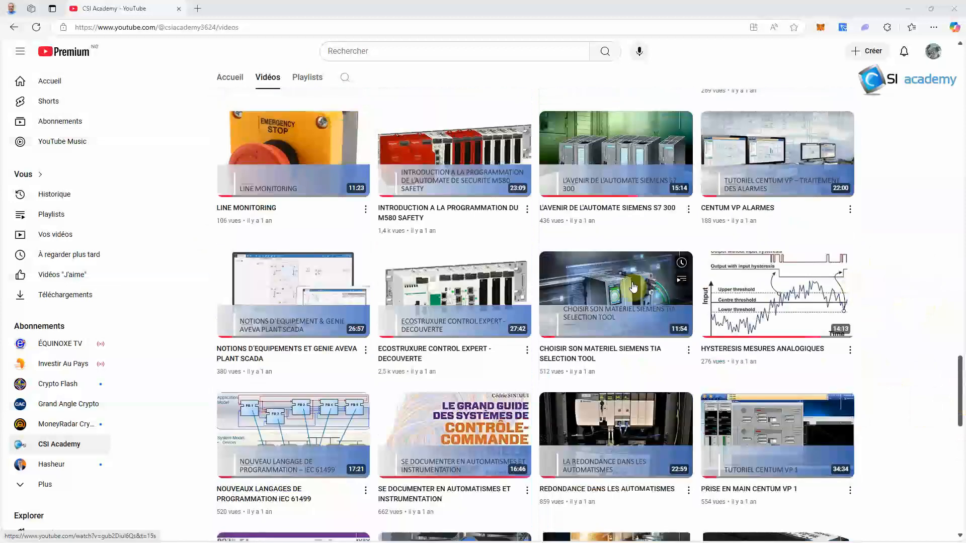
mouse_move(831, 278)
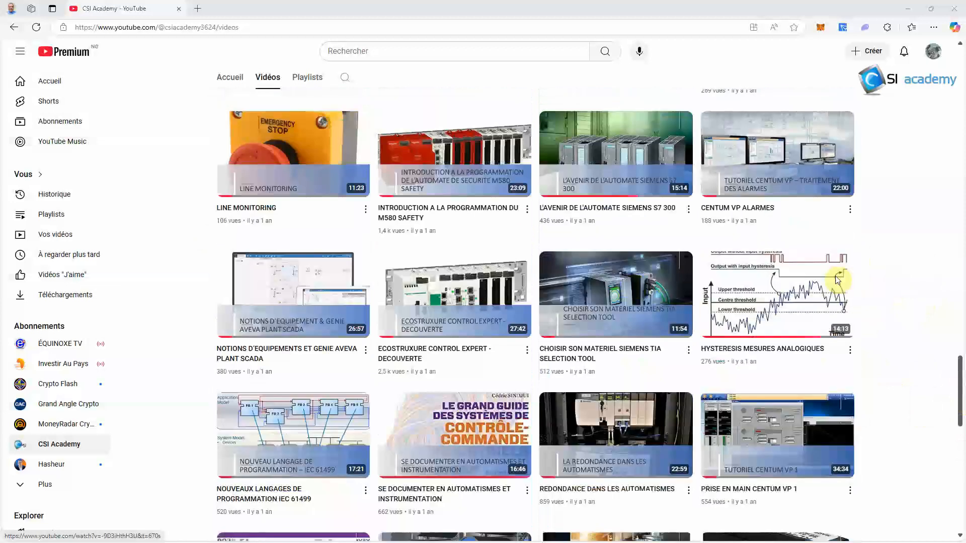
scroll(923, 292, up, 4)
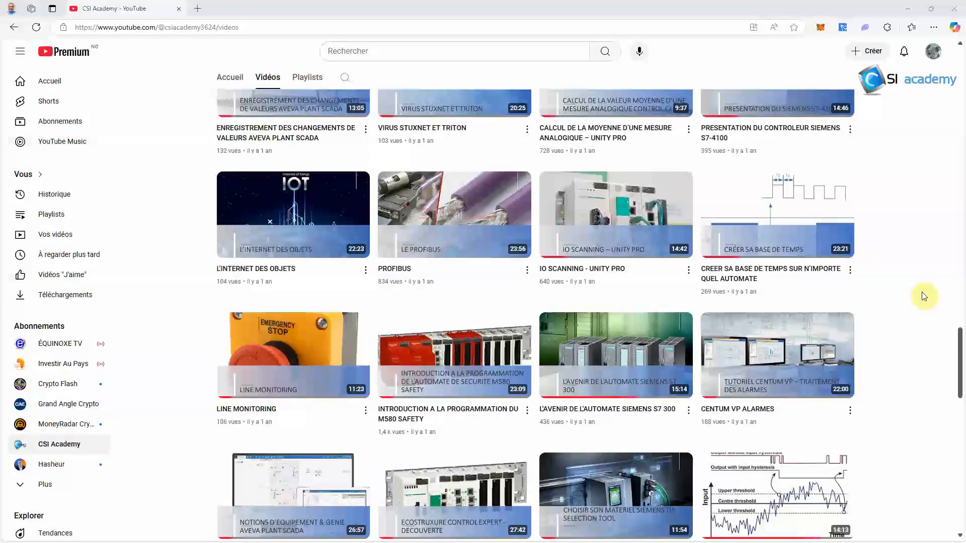
scroll(923, 296, up, 5)
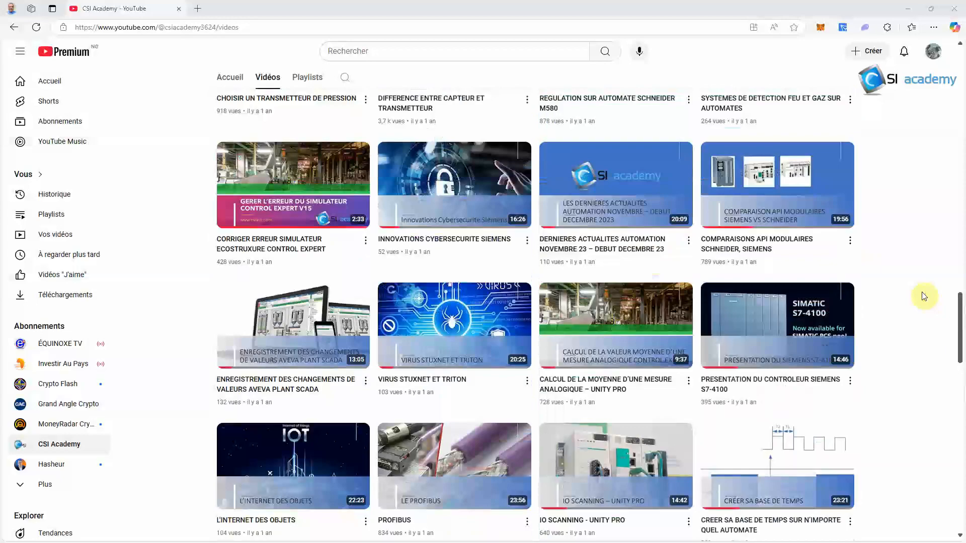
scroll(923, 296, up, 4)
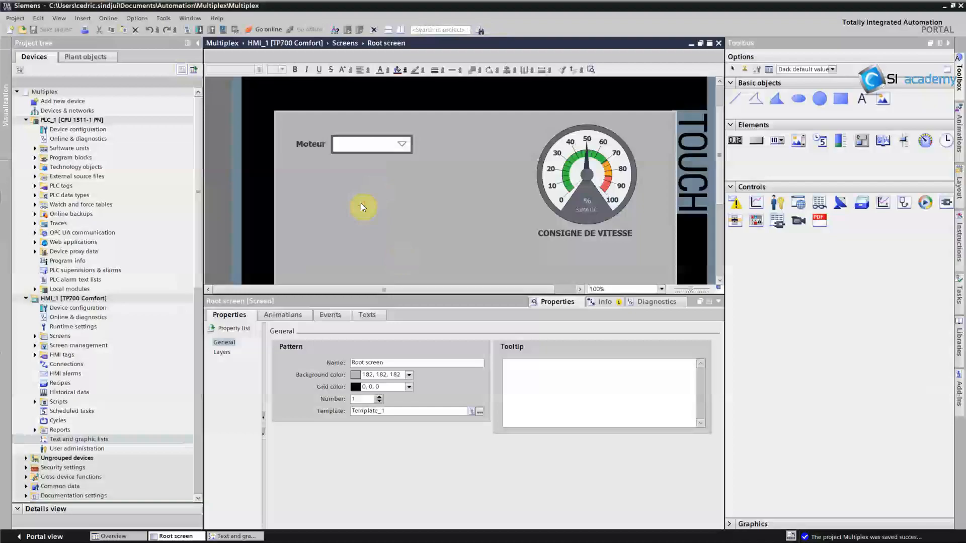
- Switch to the TIA Portal root screen, change the gauge's caption to "CONSIGNE DE VITESSE MOTEUR" and centre it beneath the gauge
click(575, 233)
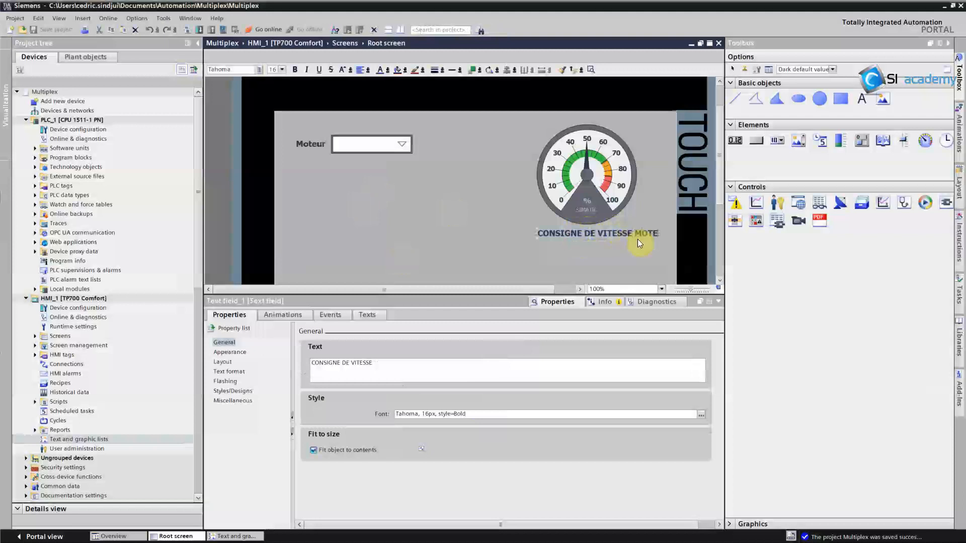
click(503, 247)
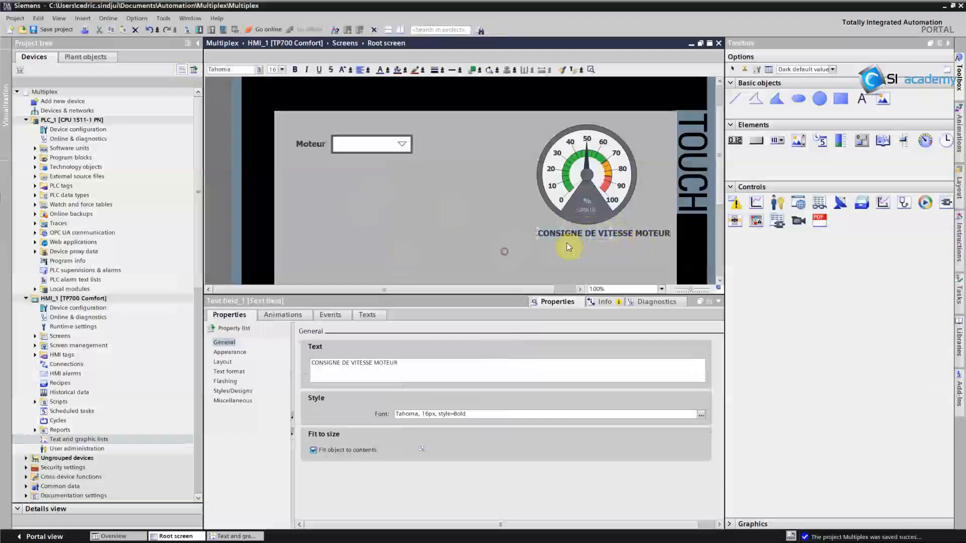
mouse_move(572, 232)
mouse_down()
mouse_move(556, 235)
mouse_move(580, 235)
mouse_up()
click(578, 249)
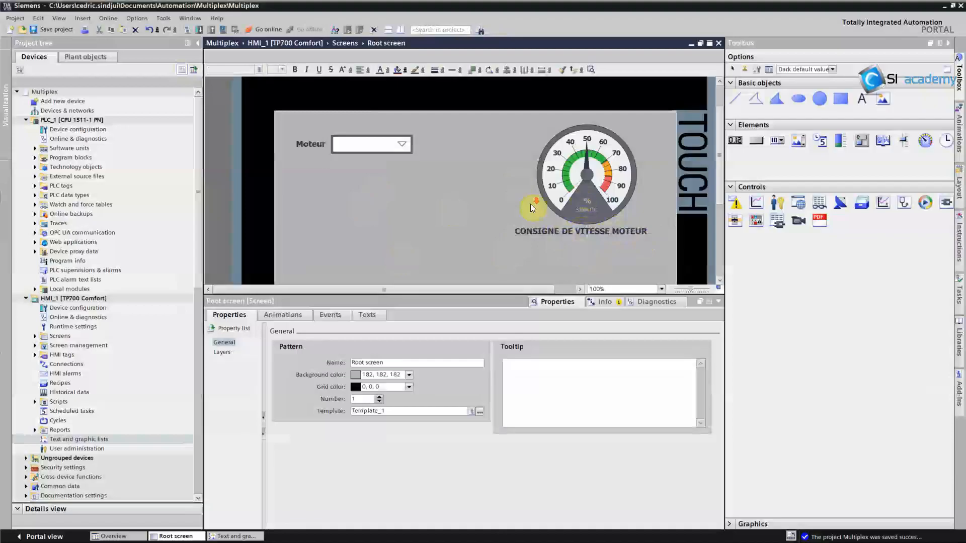
scroll(531, 204, down, 1)
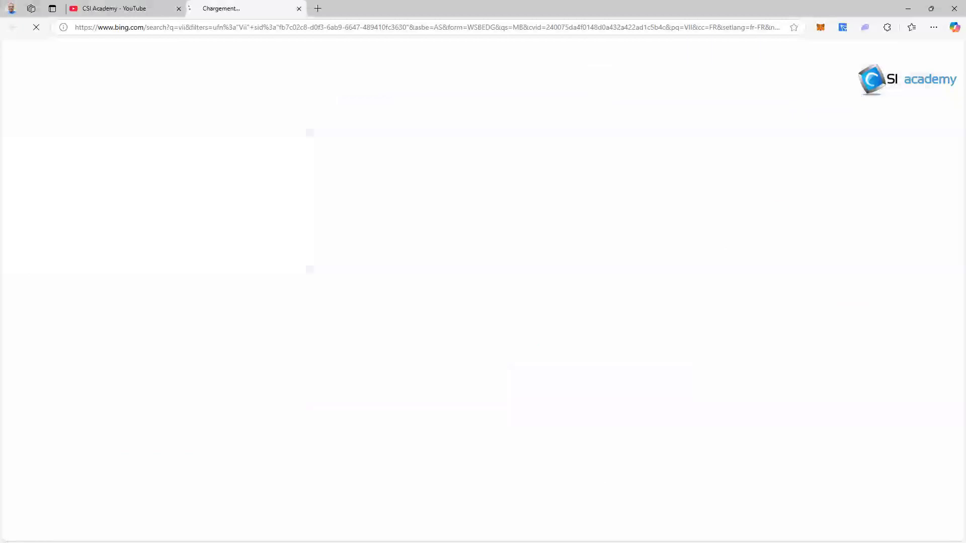
click(953, 11)
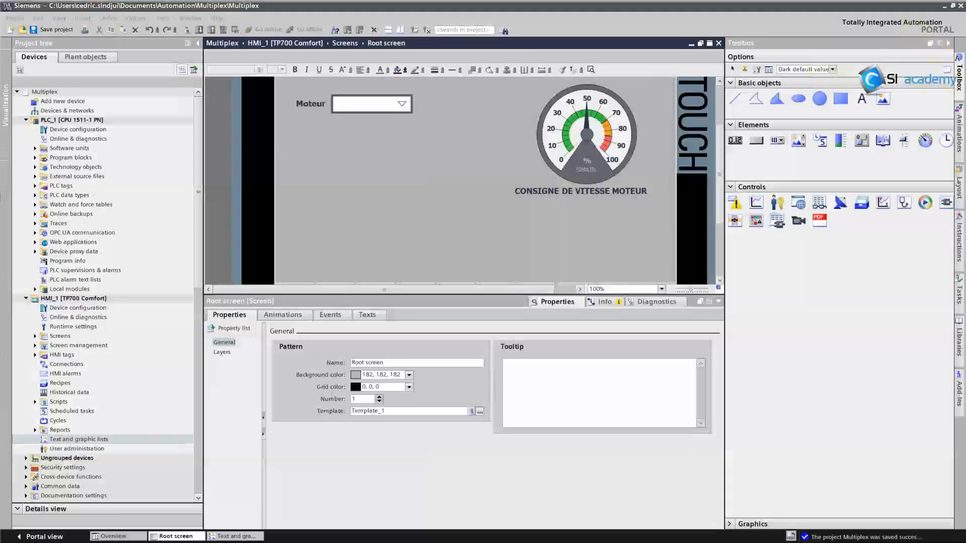
click(509, 225)
click(438, 186)
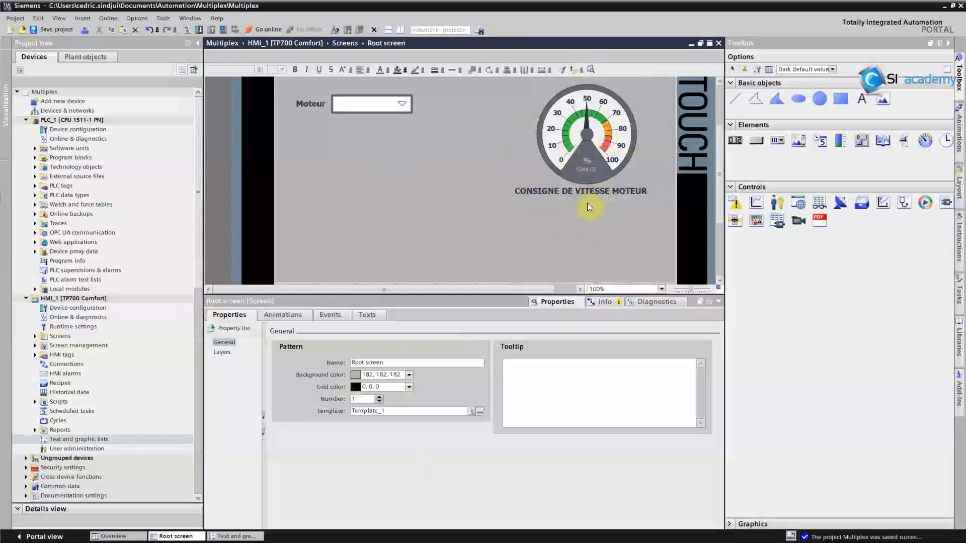
click(596, 143)
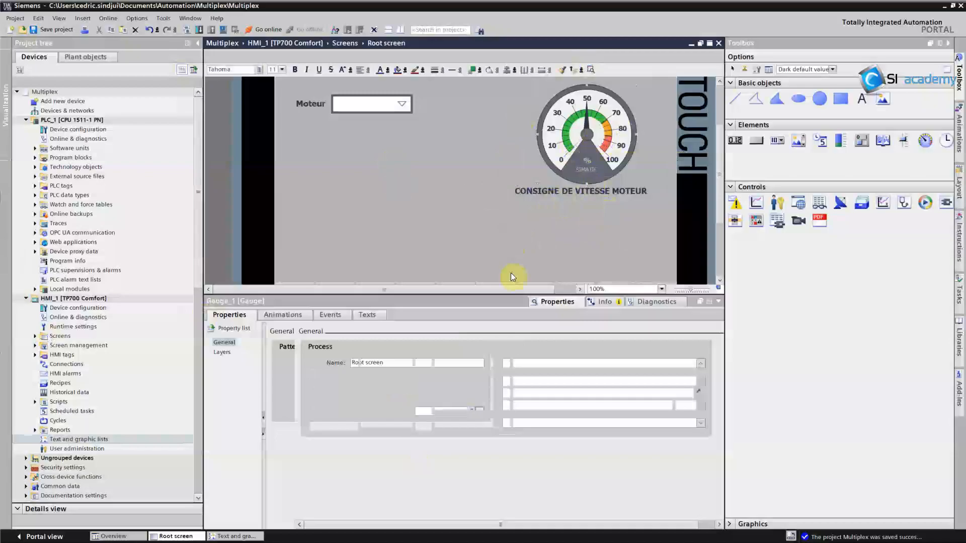
scroll(511, 272, down, 3)
scroll(496, 247, up, 4)
click(496, 245)
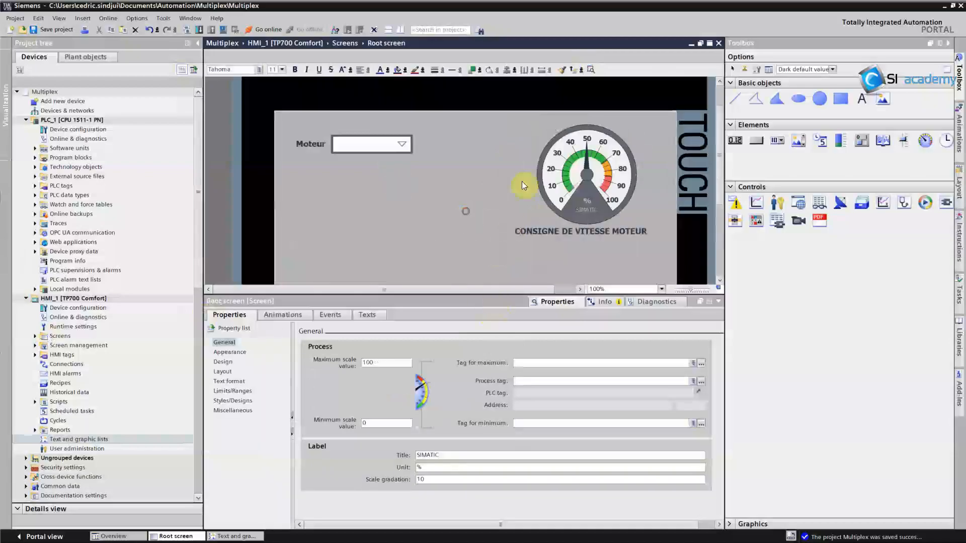
scroll(493, 225, down, 2)
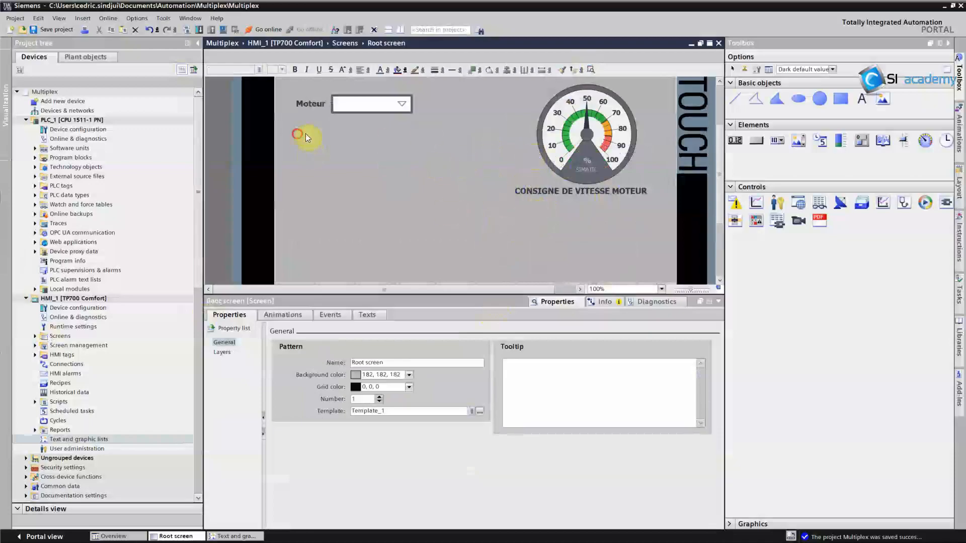
drag(305, 133, 499, 264)
click(408, 200)
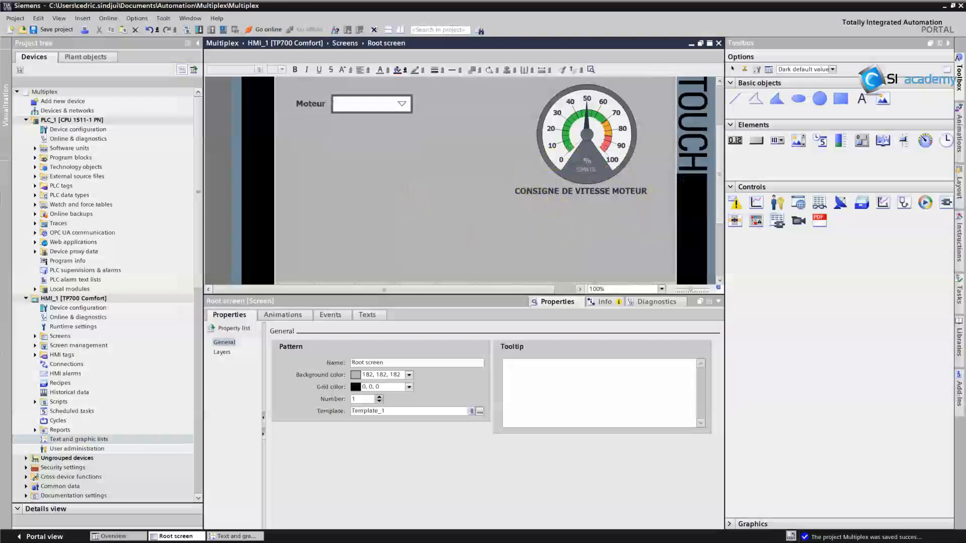
- Switch to the blank Visio drawing and add an upright rectangle about 23 mm wide and 94 mm high on the page
drag(1, 124, 471, 198)
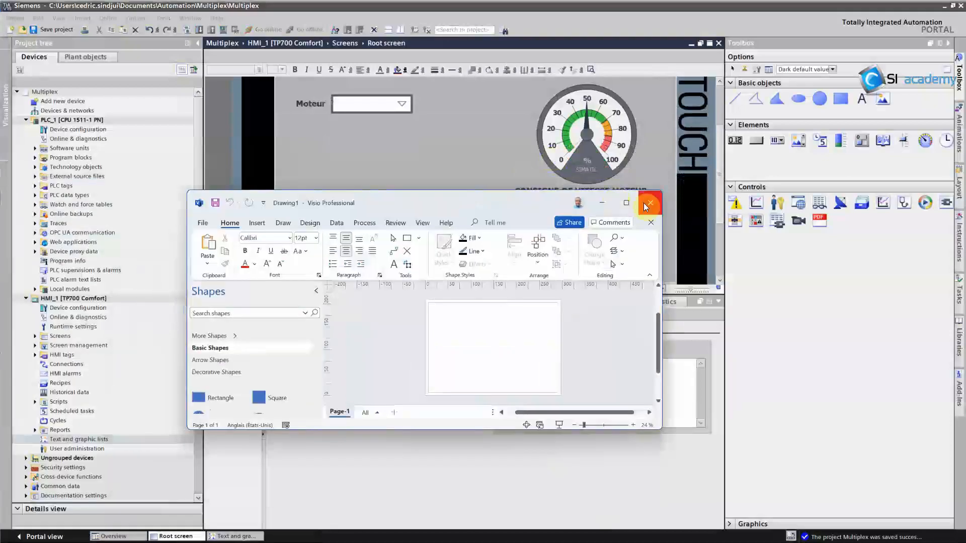
click(626, 202)
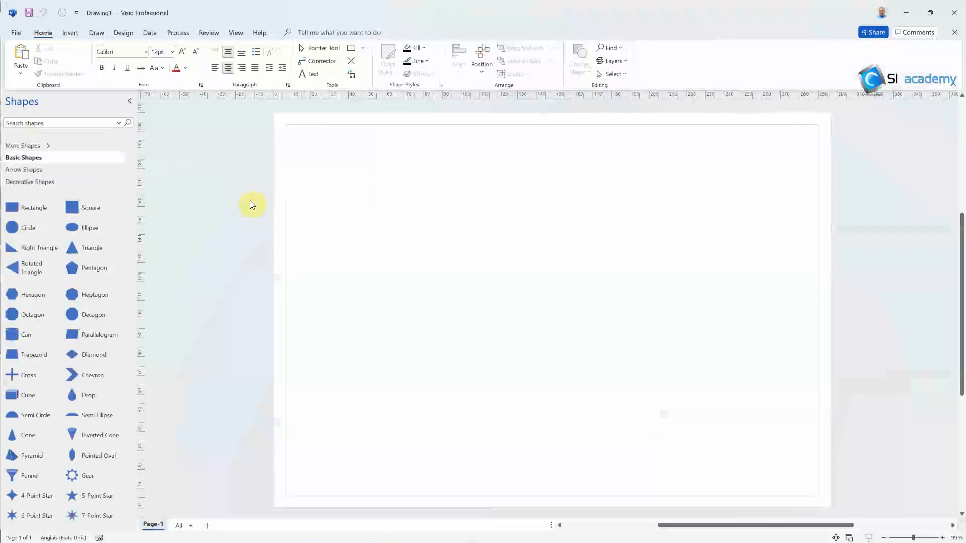
click(361, 47)
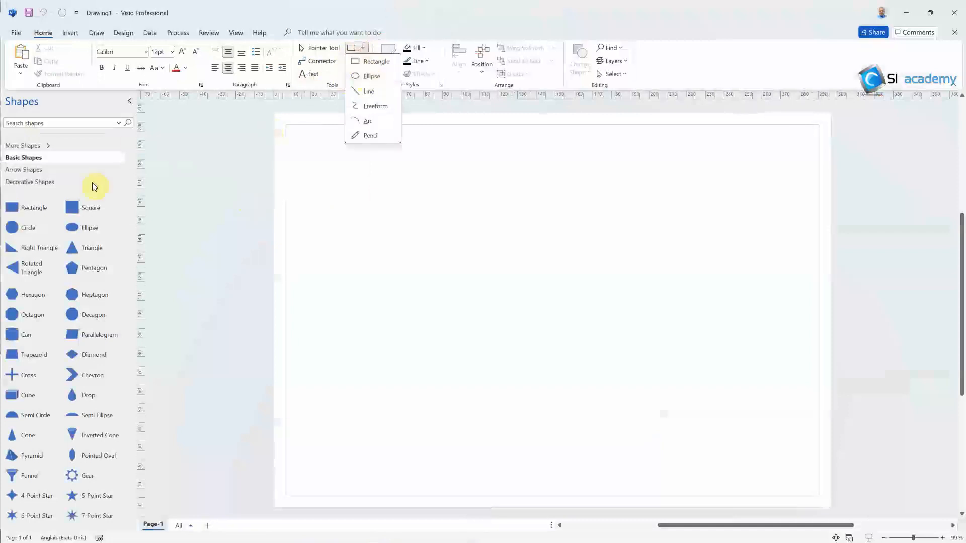
click(78, 204)
mouse_move(15, 207)
mouse_down()
mouse_move(519, 203)
mouse_move(519, 349)
mouse_up()
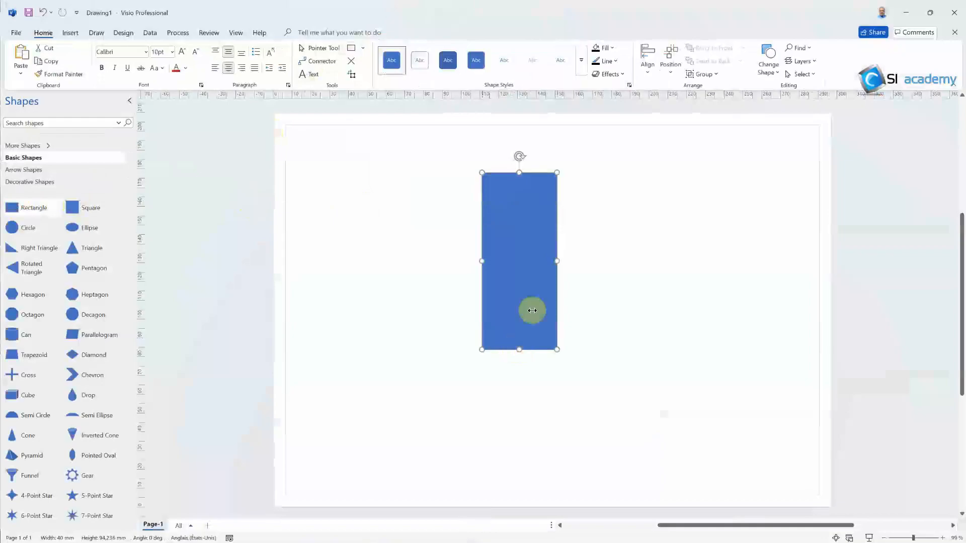
drag(557, 261, 523, 260)
click(573, 256)
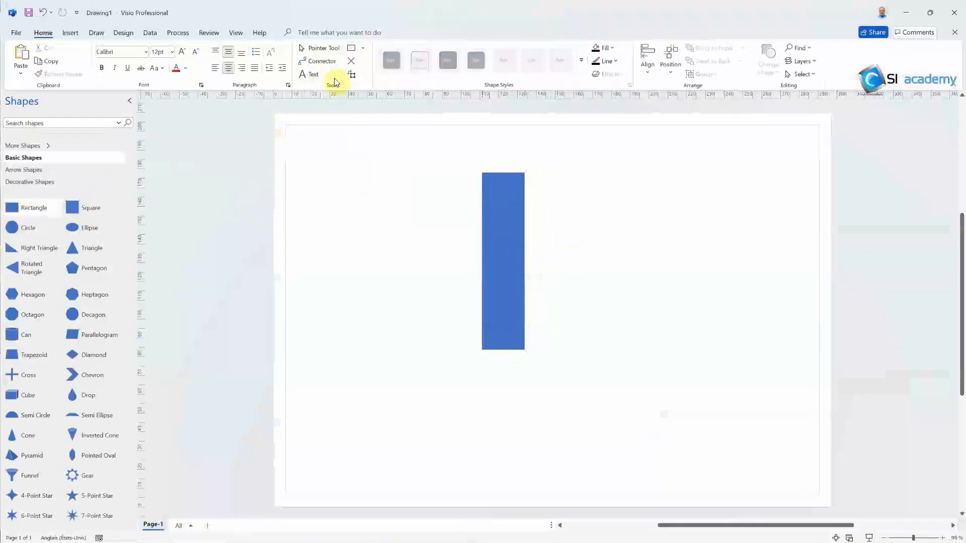
- Draw a horizontal line about 61 mm long that ends at the midpoint of the rectangle's left edge
click(364, 48)
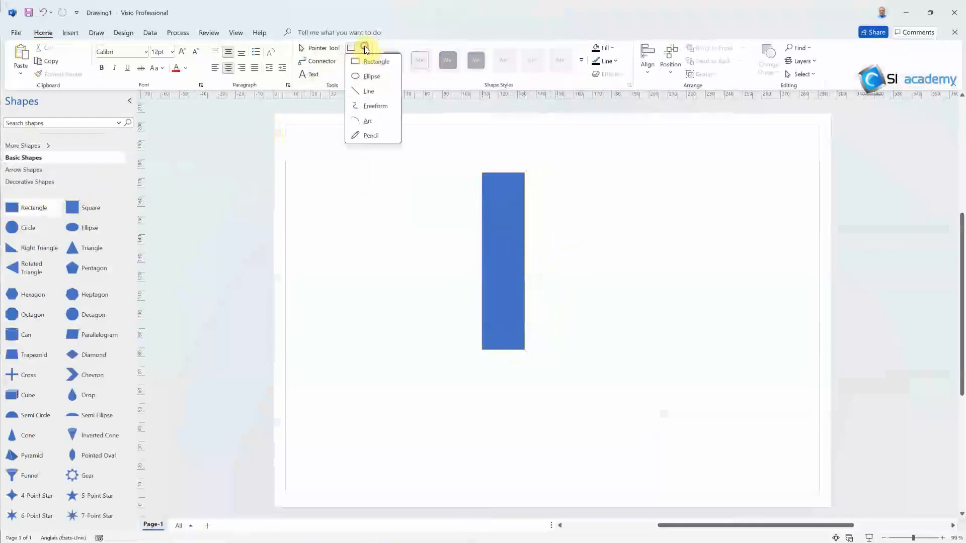
click(369, 91)
drag(367, 257, 482, 261)
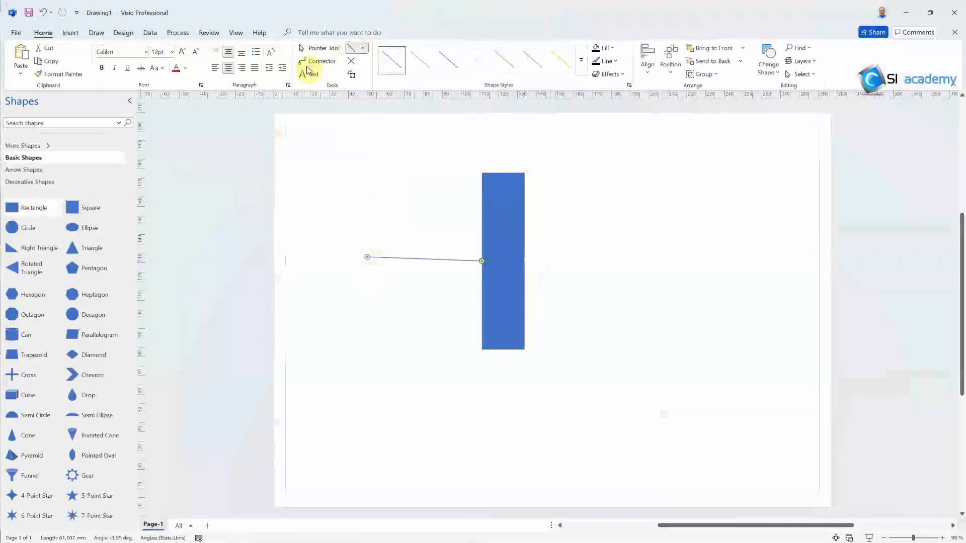
click(307, 48)
drag(368, 258, 367, 262)
click(430, 309)
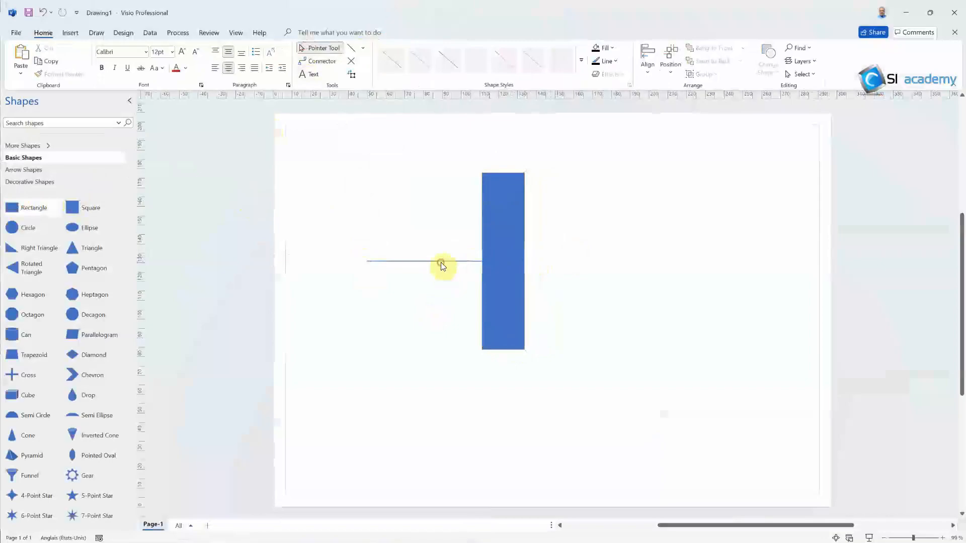
- Add an arrowhead to the line's end at the rectangle and shorten the line to about 32.5 mm from its free end
click(442, 261)
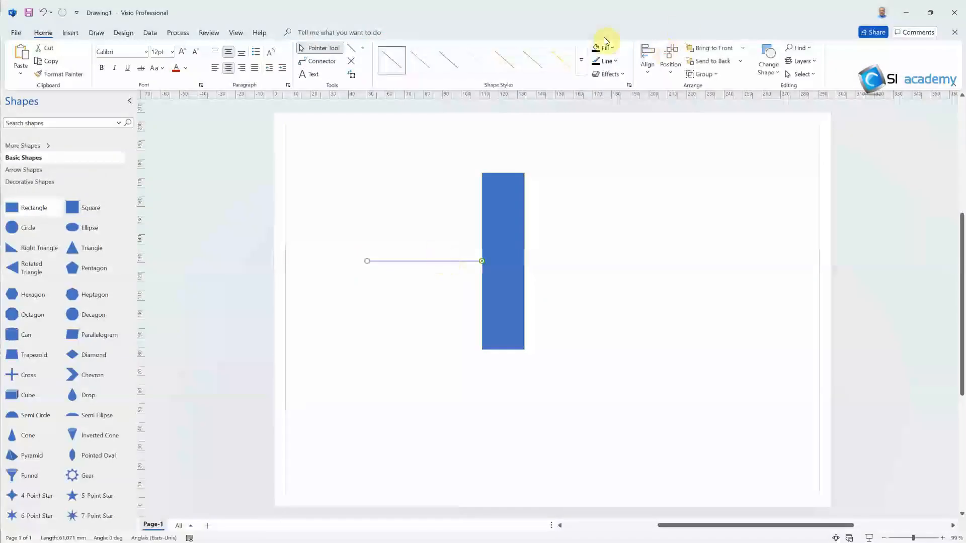
click(610, 61)
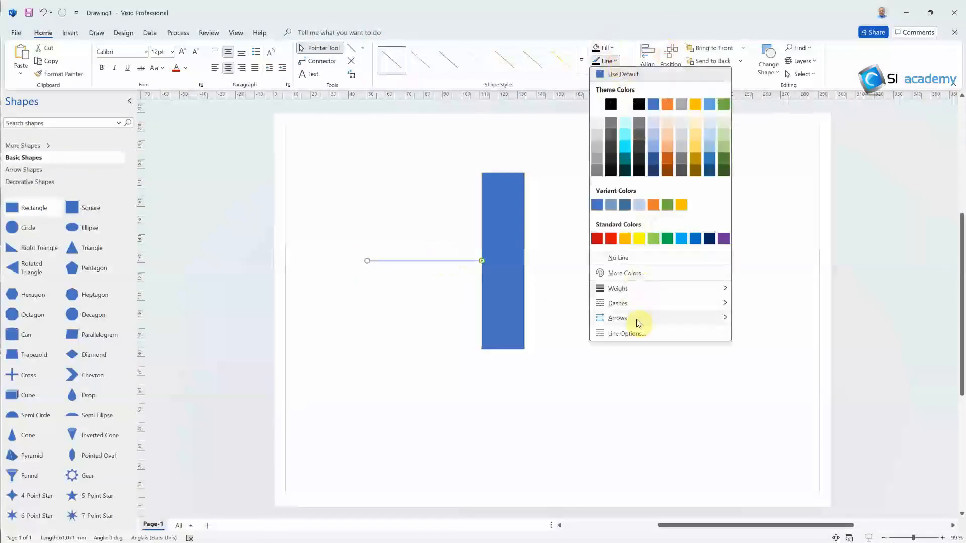
mouse_move(638, 323)
click(779, 383)
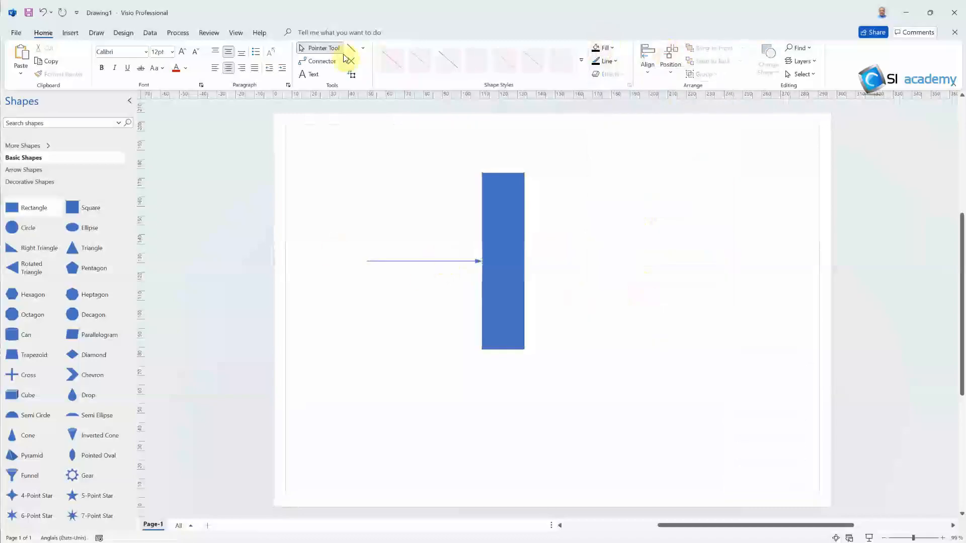
click(417, 261)
drag(372, 261, 420, 261)
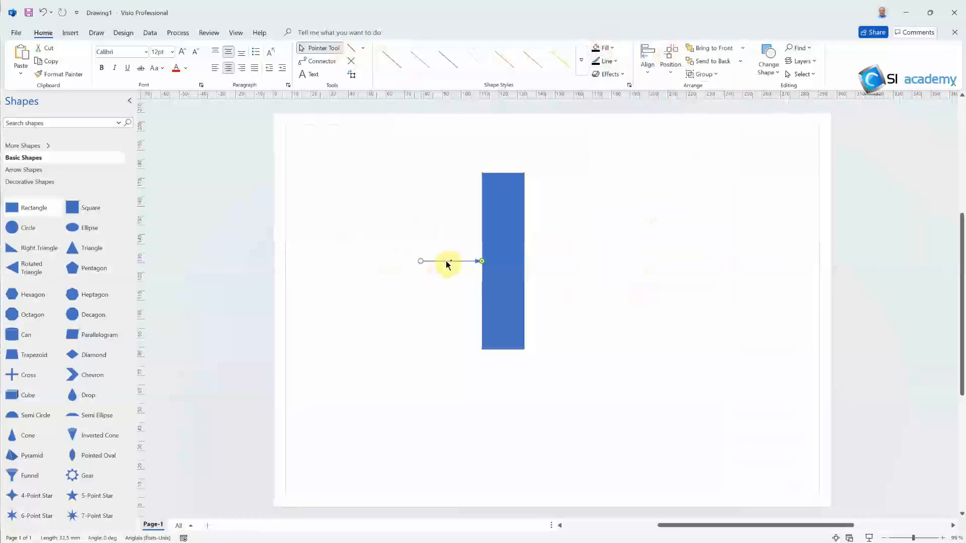
- Duplicate the arrow three times and stack the copies below the original along the rectangle's left edge
key(ctrl+d)
drag(468, 281, 443, 321)
key(ctrl+d)
key(ctrl+d)
- Shorten the rectangle from its upper edge to about 58.8 mm high and reattach the first arrow's head near the top of the left edge
click(518, 271)
drag(503, 173, 502, 234)
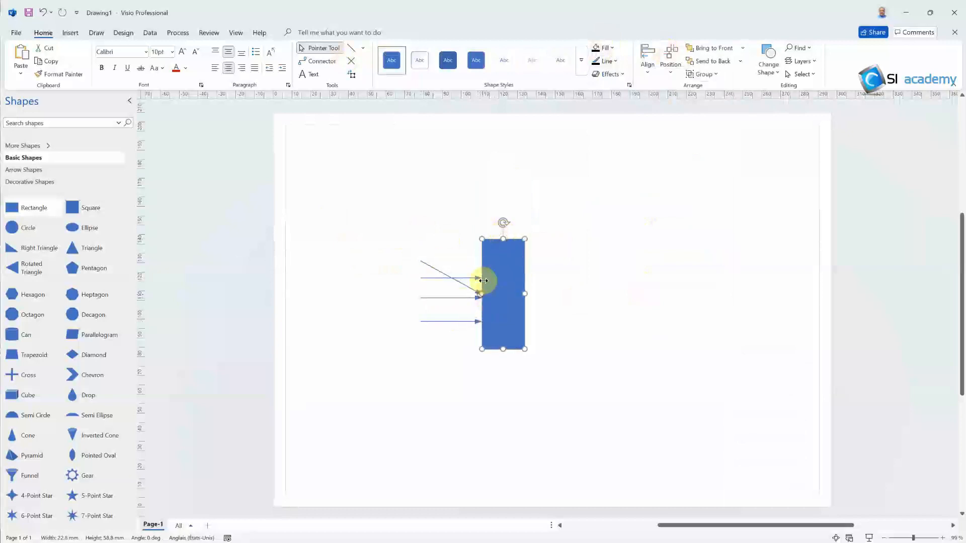
drag(484, 281, 484, 280)
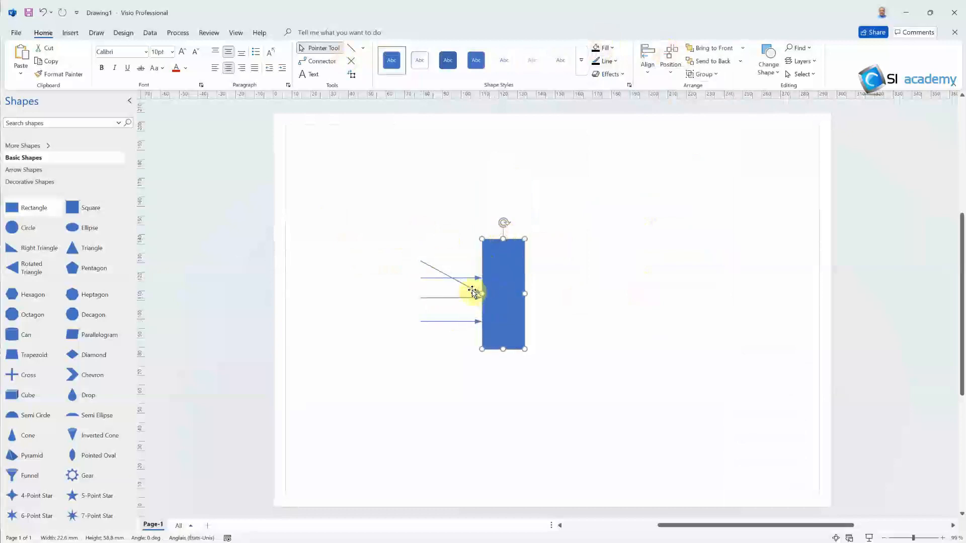
click(473, 288)
drag(477, 291, 483, 259)
click(552, 256)
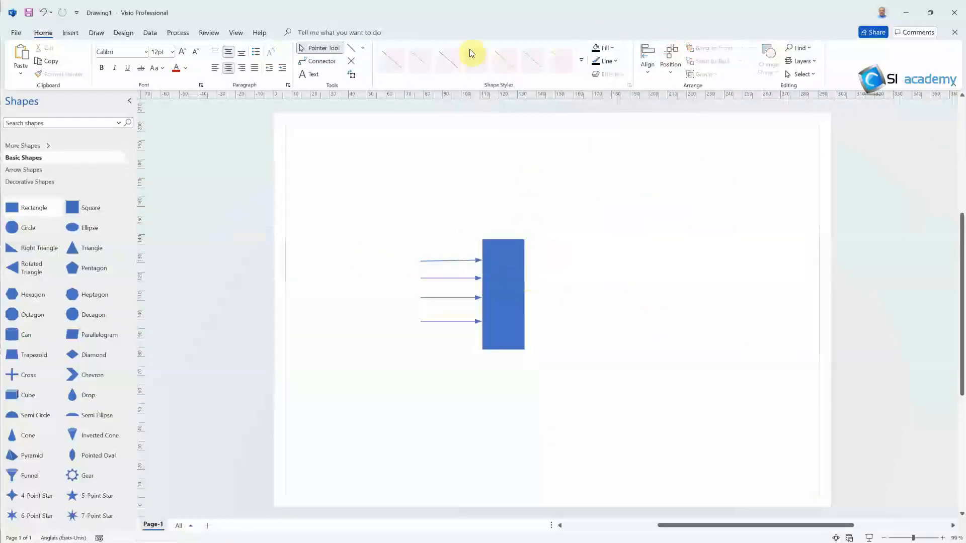
- Copy an input arrow and place the copy vertically, pointing down onto the midpoint of the rectangle's upper edge
click(459, 262)
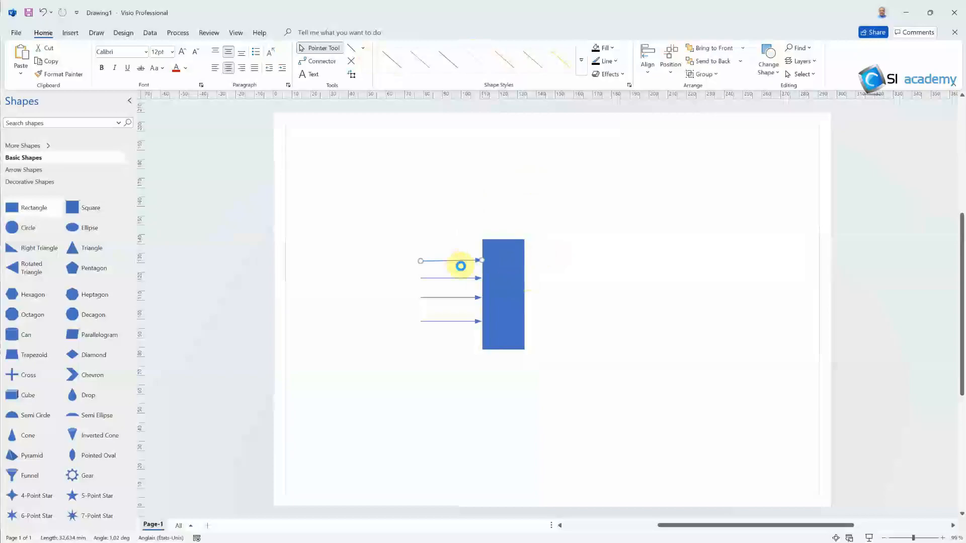
key(ctrl+v)
drag(457, 278, 503, 222)
click(539, 199)
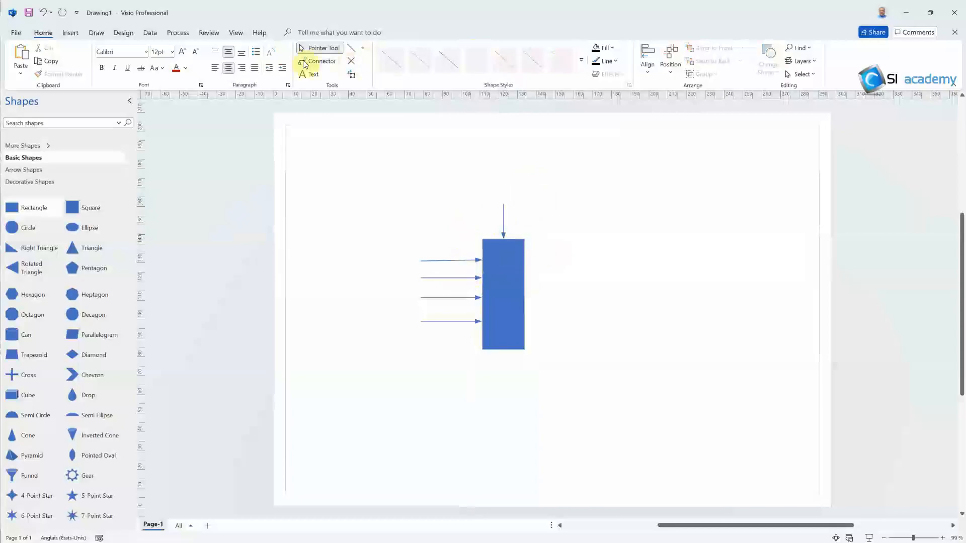
- Add the text label INDEX above the vertical arrow
click(309, 74)
click(532, 207)
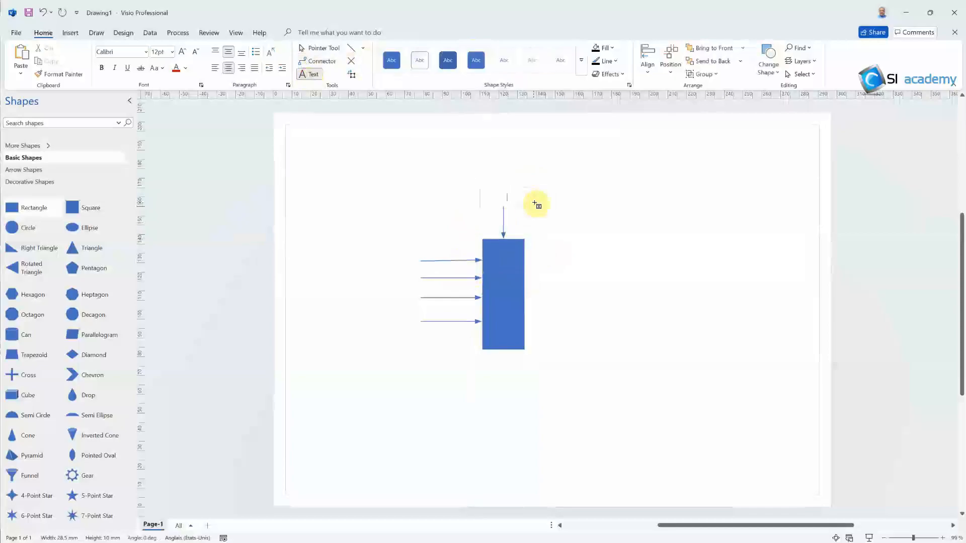
text(iN)
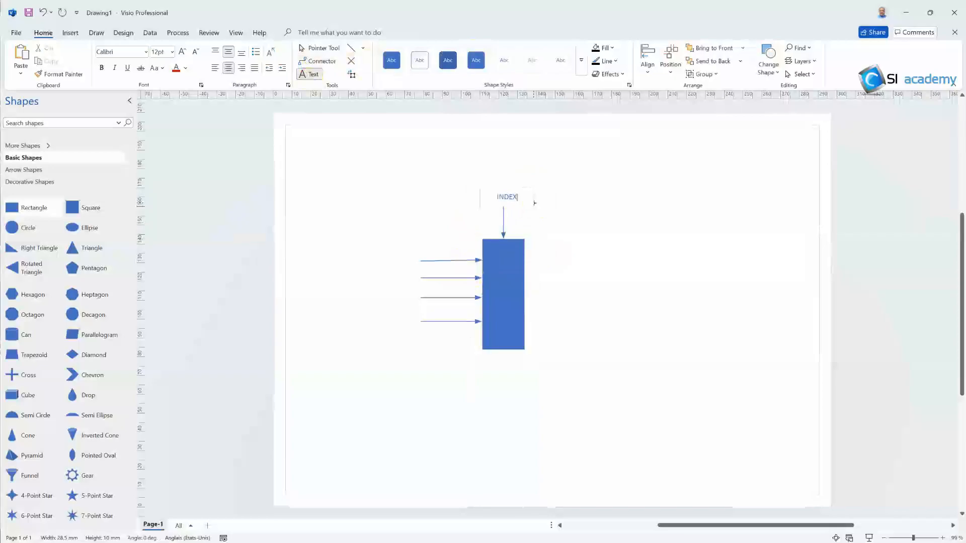
click(319, 48)
click(460, 249)
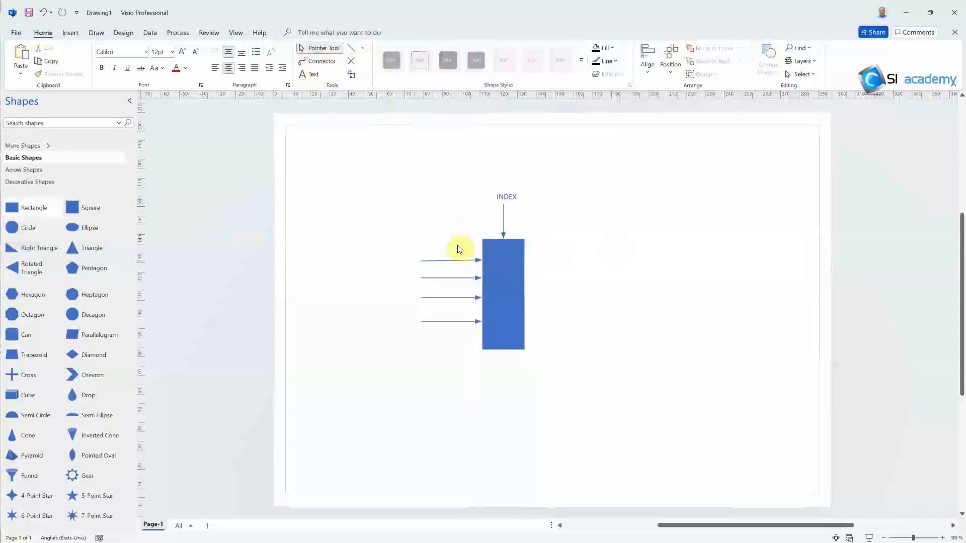
- Copy an input arrow and place it as an output arrow starting at the midpoint of the rectangle's right edge
click(464, 278)
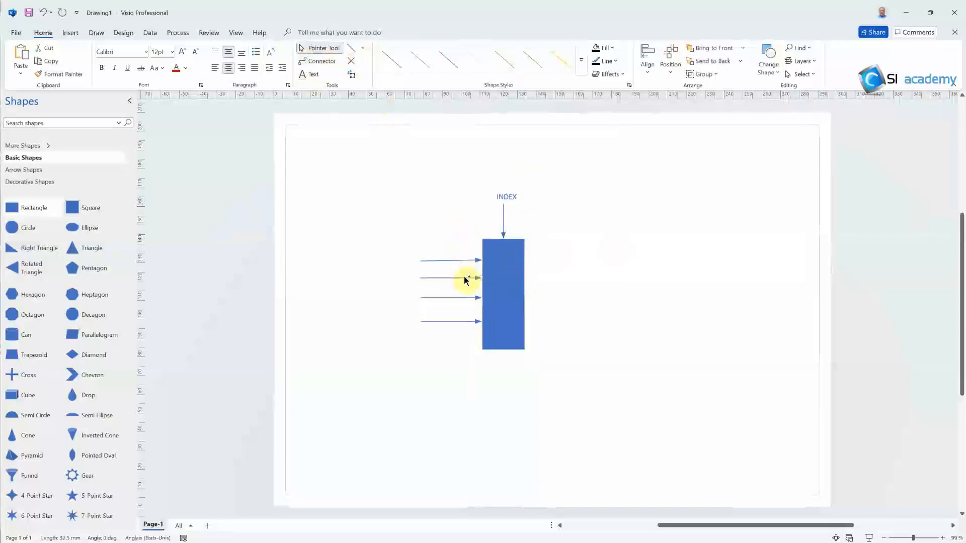
drag(465, 297, 570, 294)
click(597, 273)
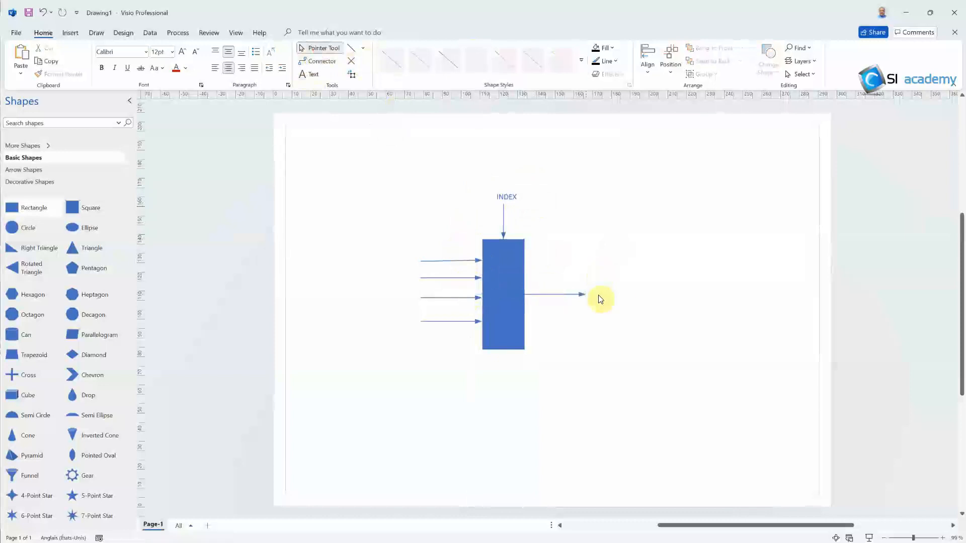
- Add the text label Valeur1 in front of the uppermost input arrow
click(309, 74)
mouse_move(354, 249)
mouse_down()
mouse_move(417, 275)
mouse_move(418, 265)
mouse_up()
text(Valeur1)
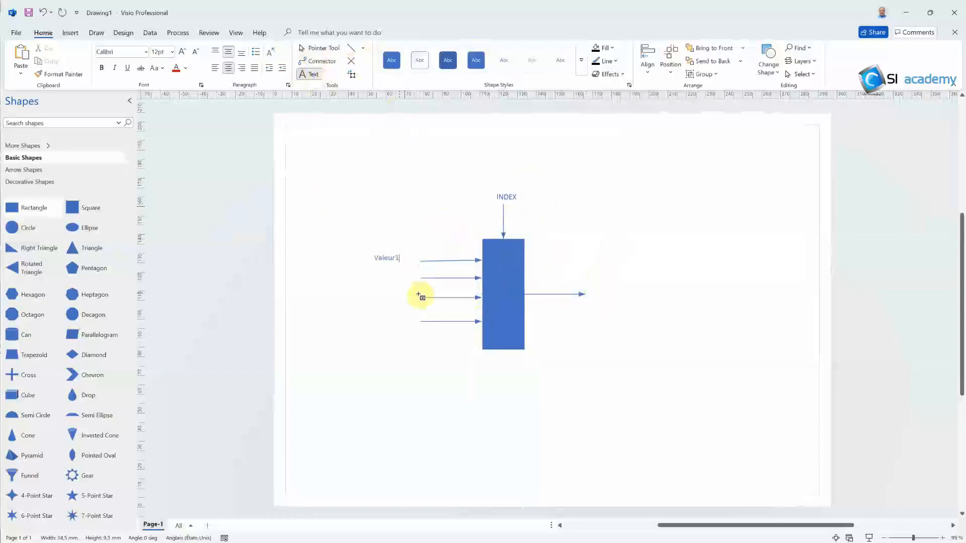
click(388, 289)
click(305, 43)
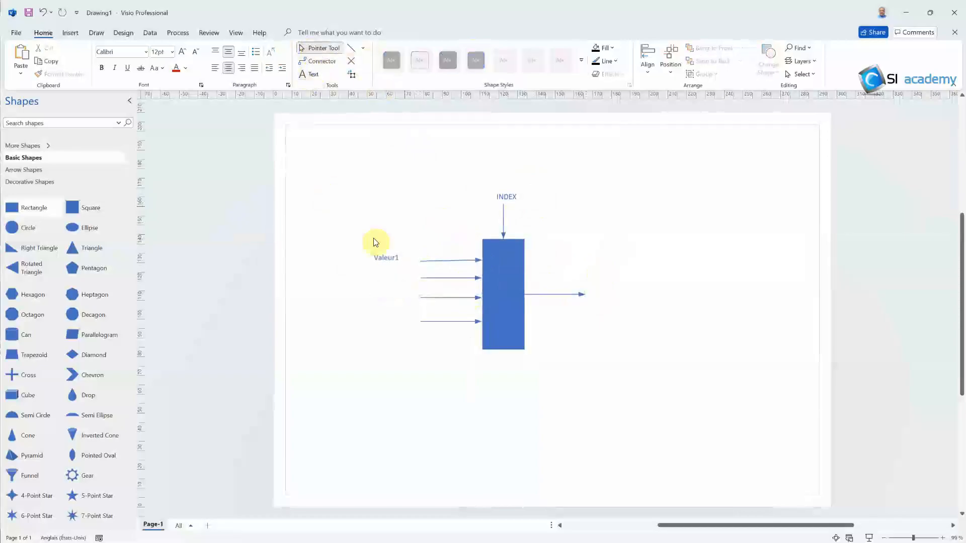
- Duplicate the Valeur1 label three times and line the copies up with the other three input arrows
click(383, 258)
key(ctrl+d)
drag(401, 275, 385, 299)
key(ctrl+d)
key(ctrl+d)
click(394, 327)
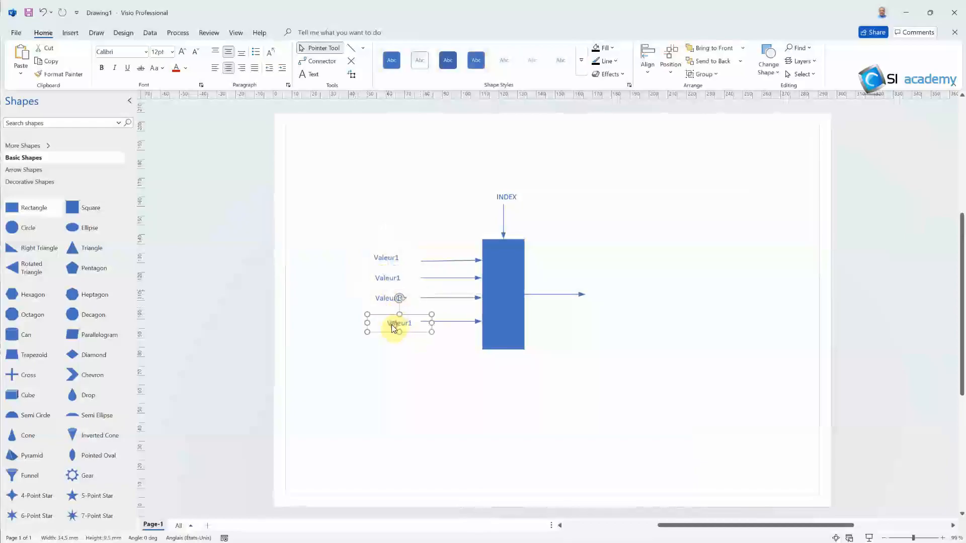
drag(395, 325, 387, 321)
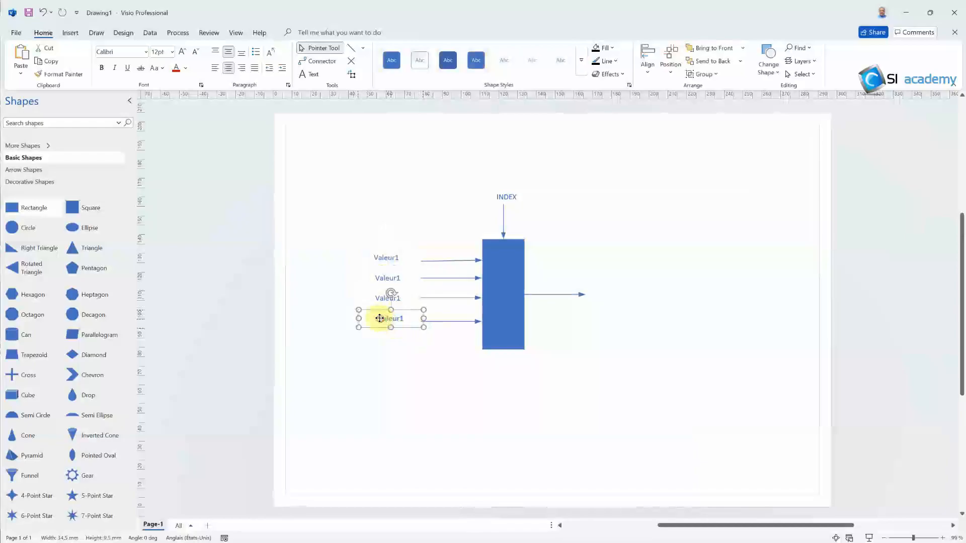
click(415, 340)
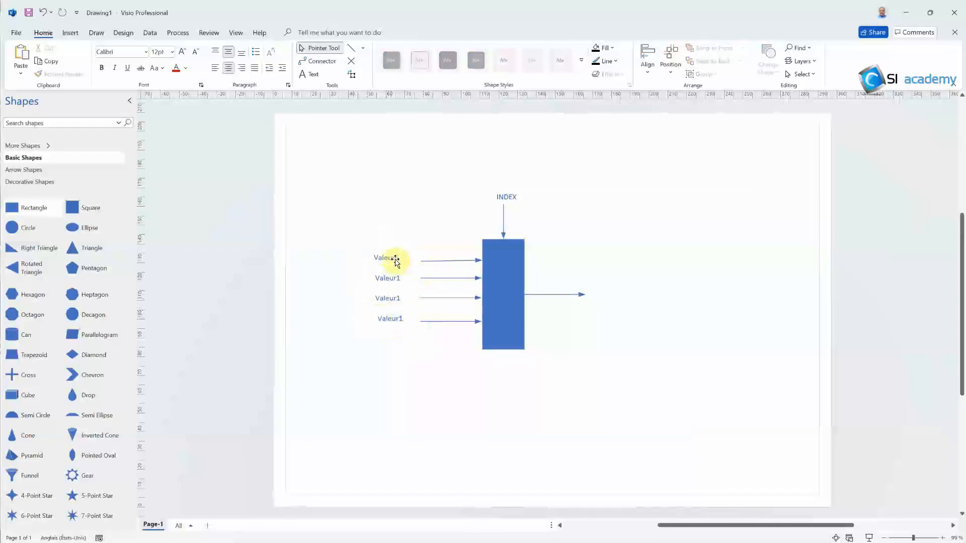
- Rename the three copied input labels, from upper to lower, as Valeur2, Valeur3 and Valeur4
double_click(395, 281)
click(403, 282)
drag(397, 281, 404, 281)
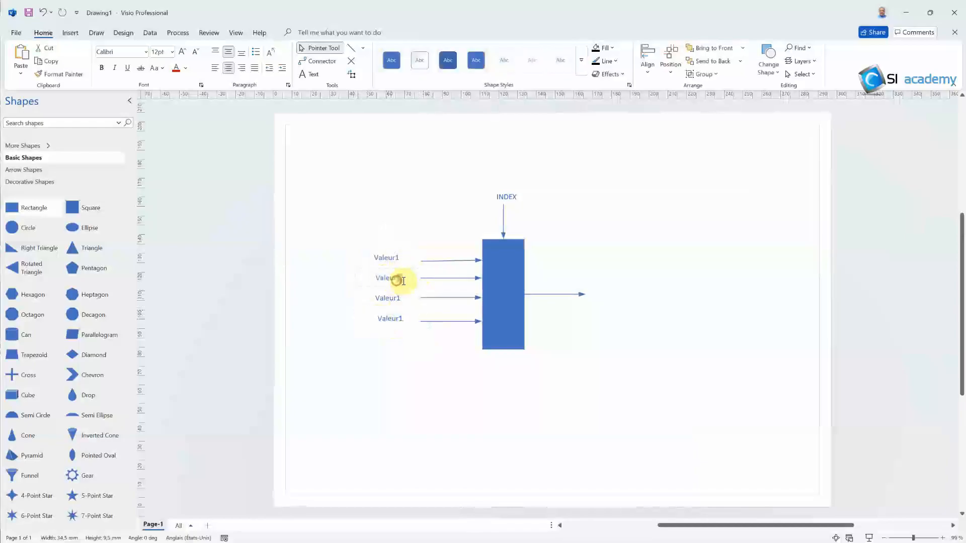
text(2)
double_click(392, 300)
click(398, 300)
drag(398, 300, 400, 319)
text(3)
double_click(397, 319)
click(402, 319)
text(4)
click(423, 377)
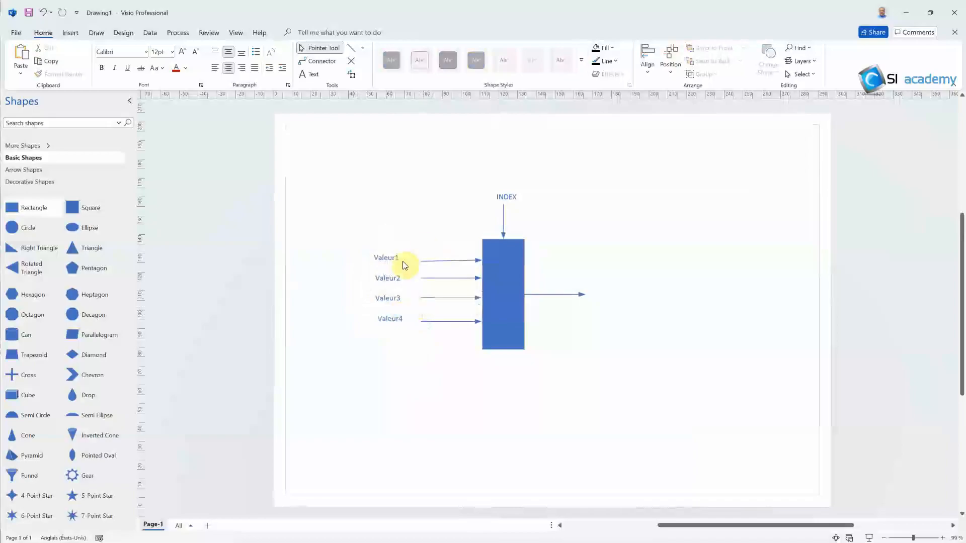
- Duplicate the Valeur3 label, place the copy at the output arrow's tip and change its text to Sortie Mux
click(394, 300)
click(594, 323)
click(396, 300)
key(ctrl+d)
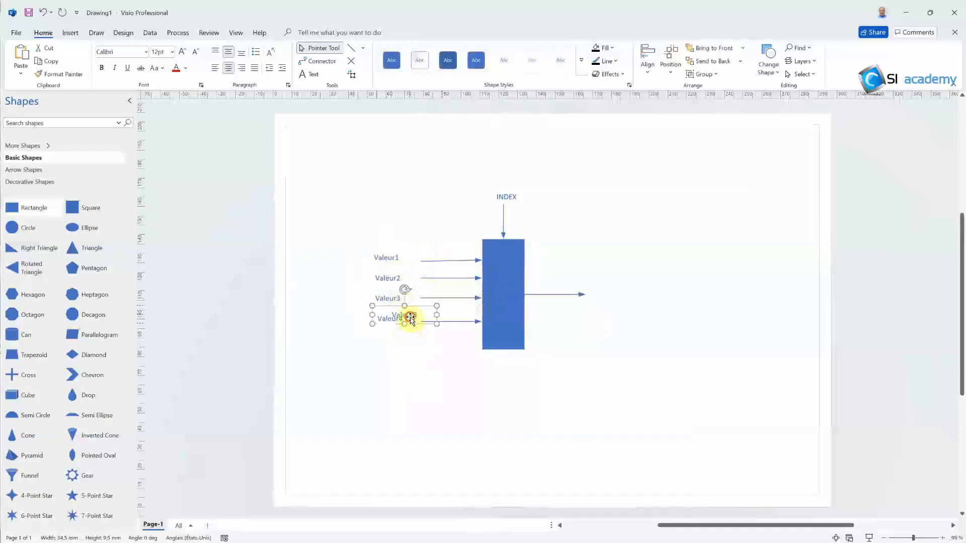
drag(410, 321, 612, 297)
double_click(603, 297)
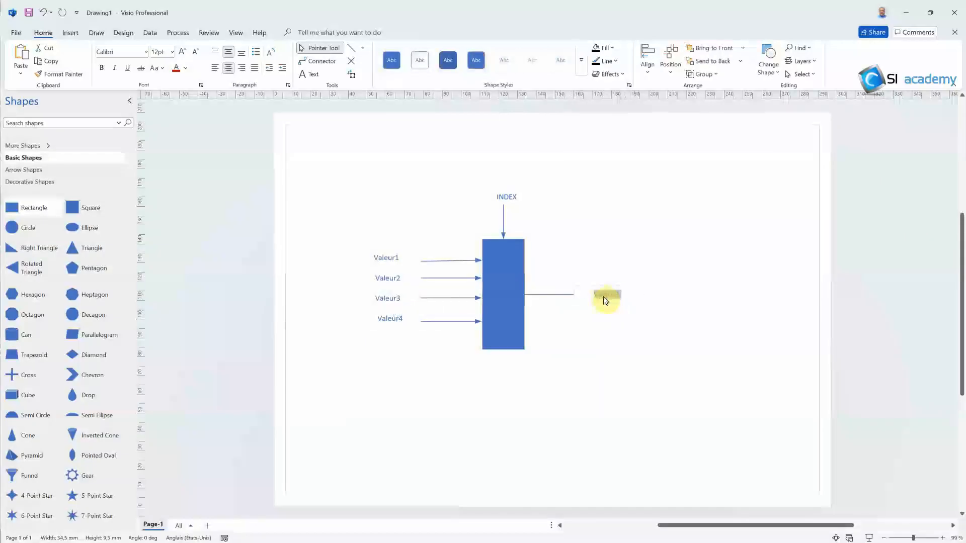
text(Va)
key(BackSpace)
key(BackSpace)
click(595, 248)
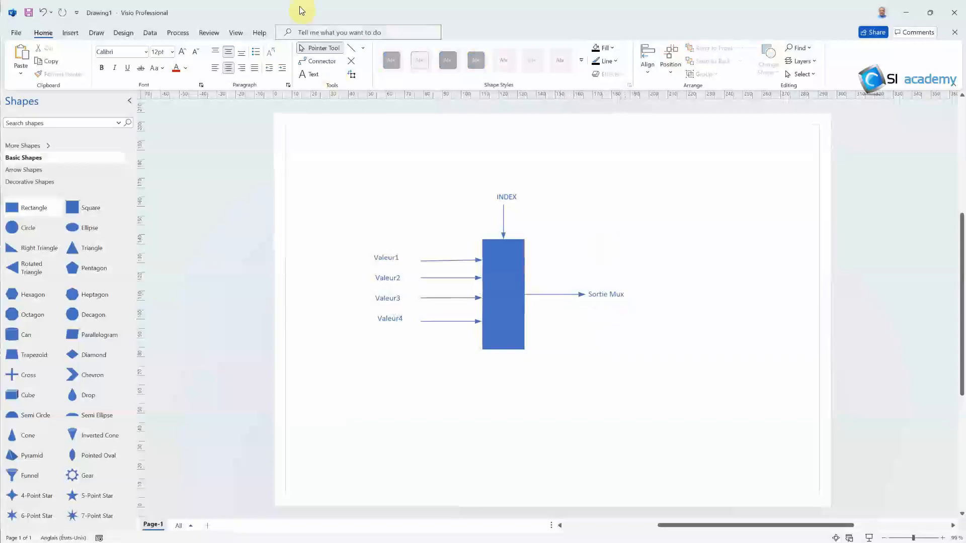
- Draw a diagonal line about 30.6 mm long across the rectangle from the Valeur1 input to the output, in a light style with 2¼ pt weight
click(351, 48)
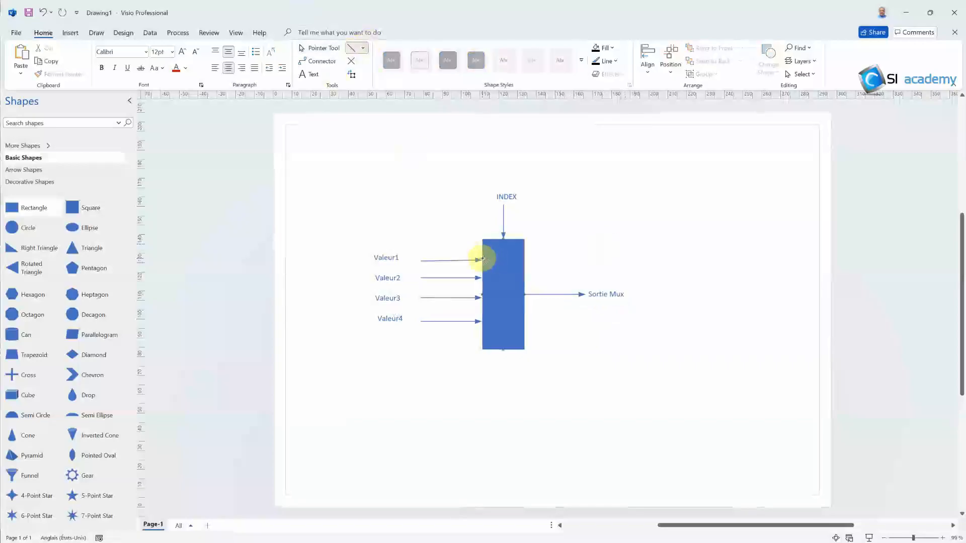
drag(483, 258, 527, 294)
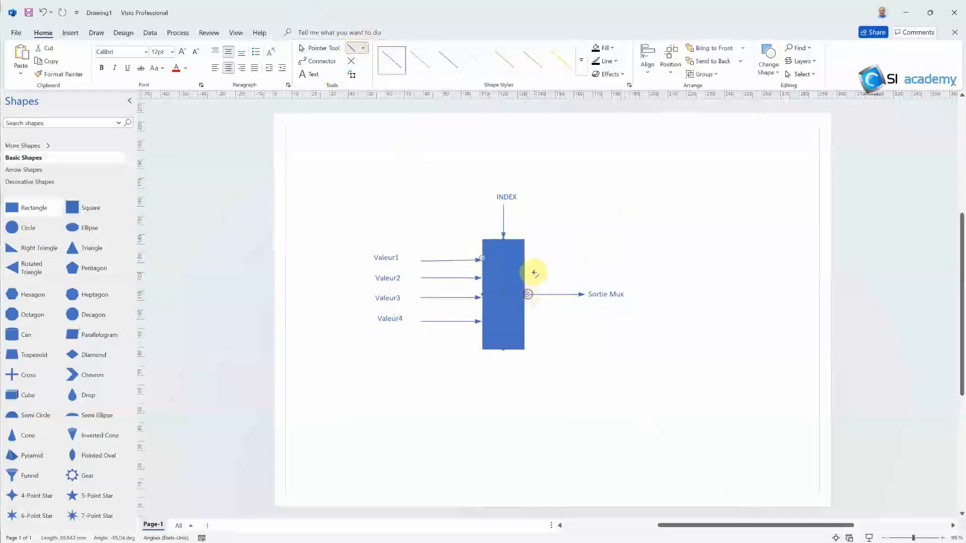
click(487, 64)
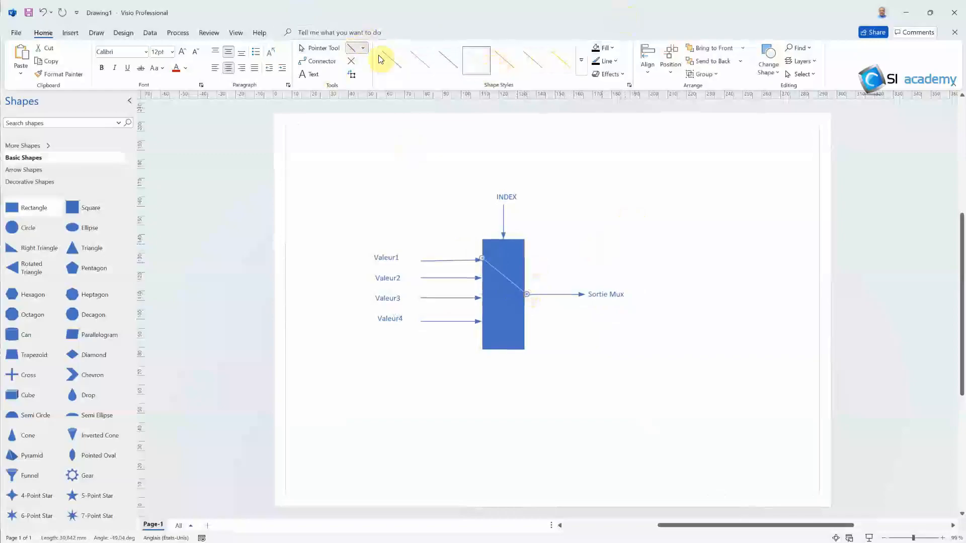
click(613, 63)
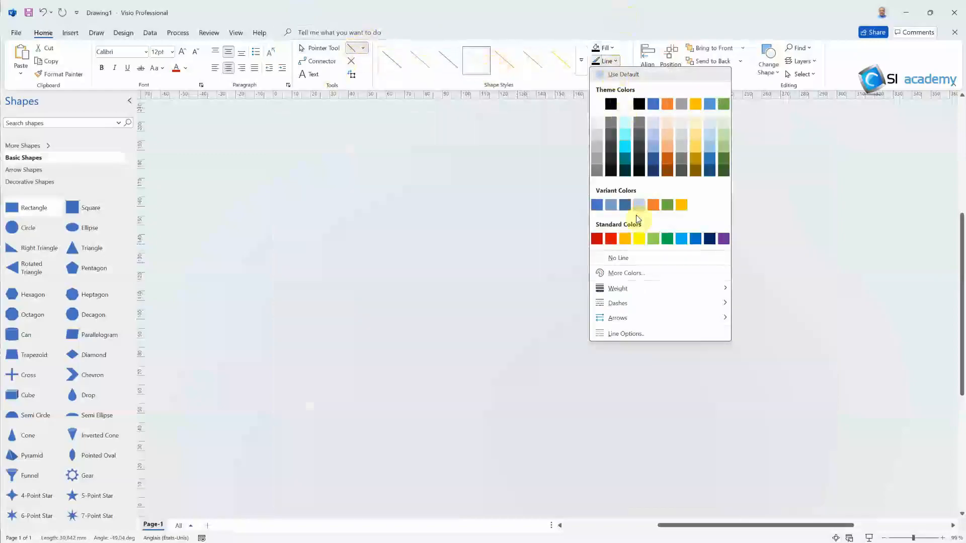
mouse_move(638, 291)
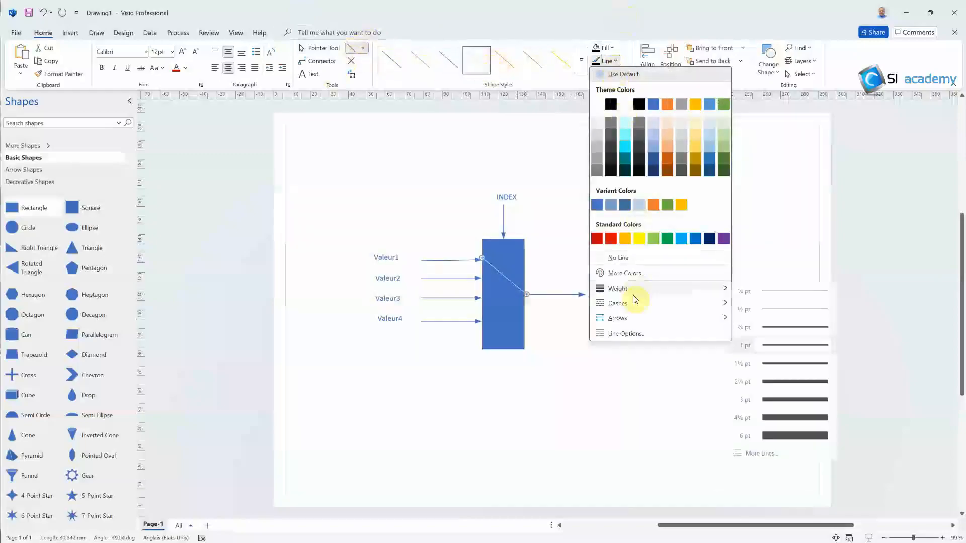
click(780, 378)
click(781, 378)
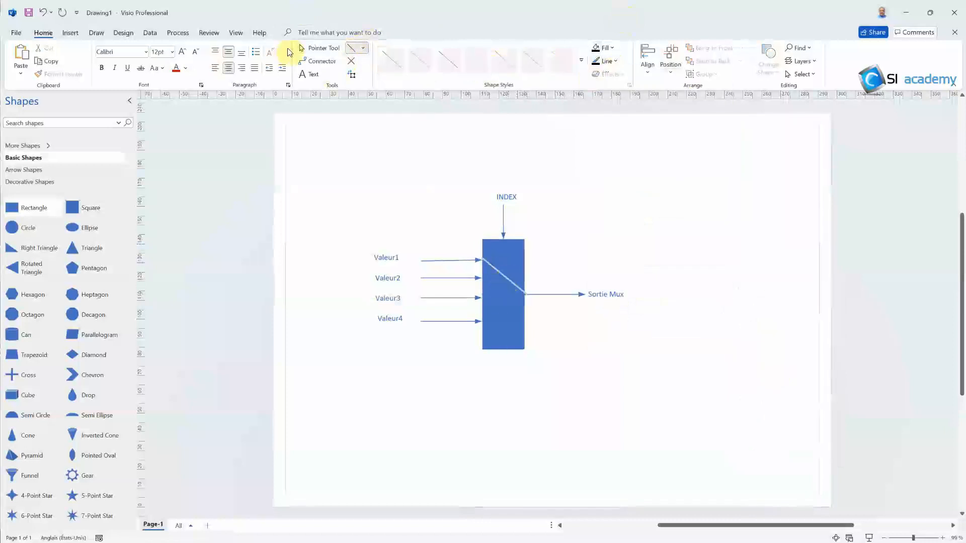
- Add an arrowhead to the output end of the diagonal line inside the rectangle
click(320, 48)
click(494, 268)
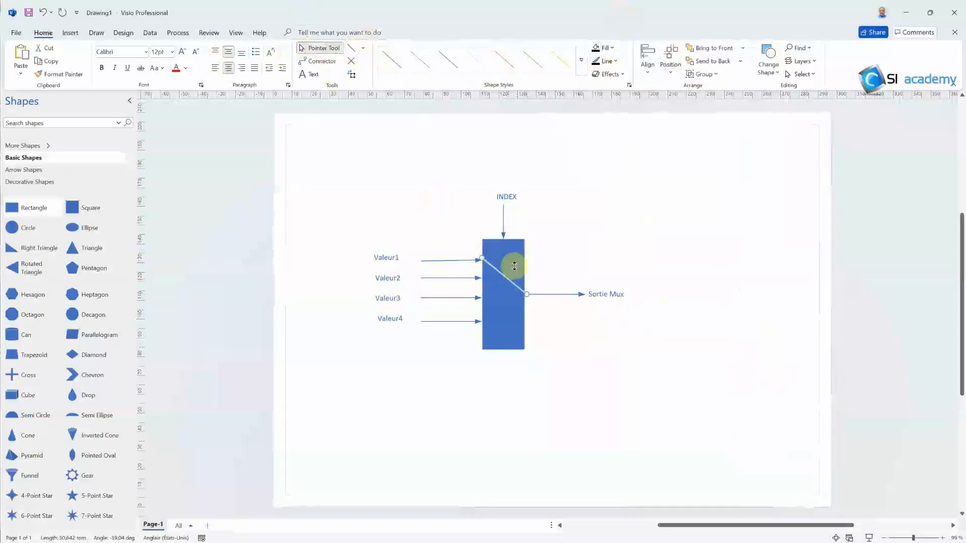
click(611, 74)
click(613, 62)
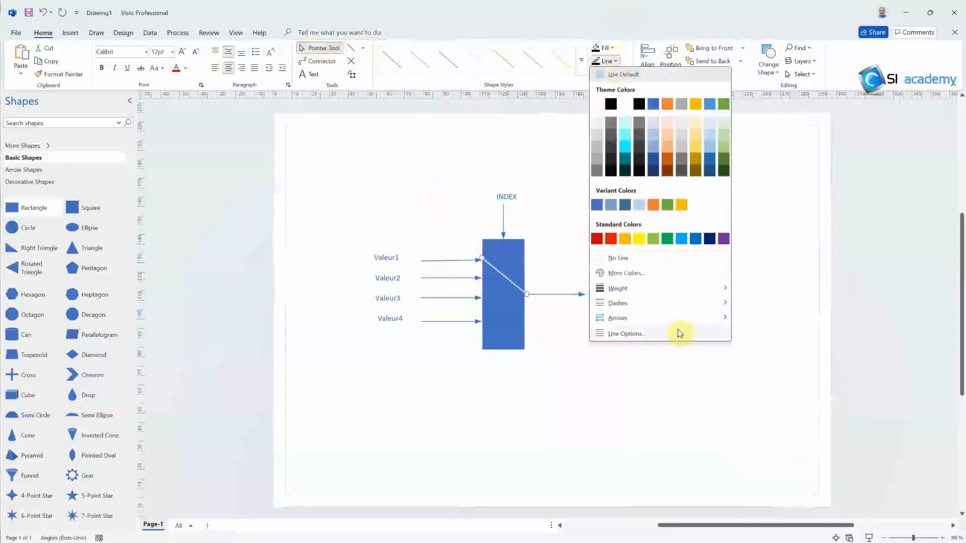
mouse_move(684, 317)
click(787, 381)
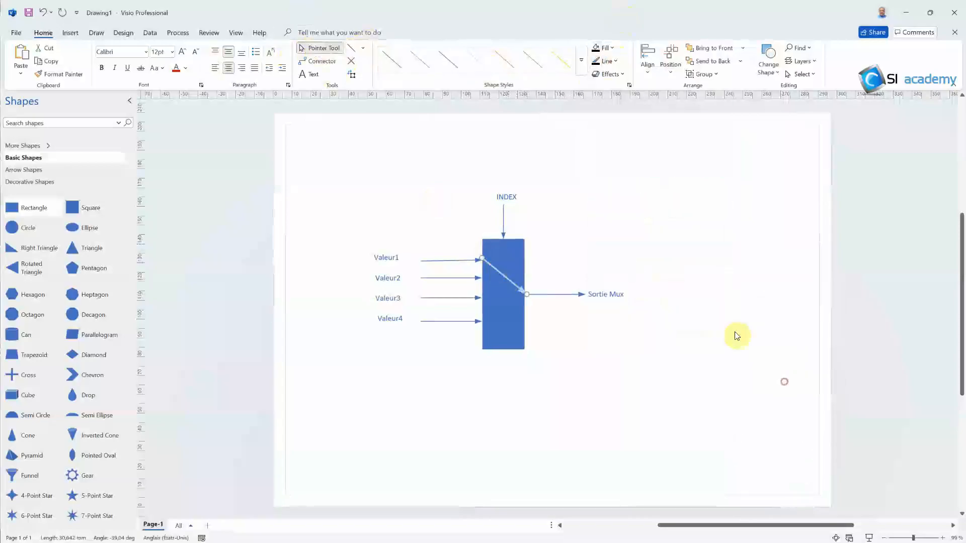
click(646, 215)
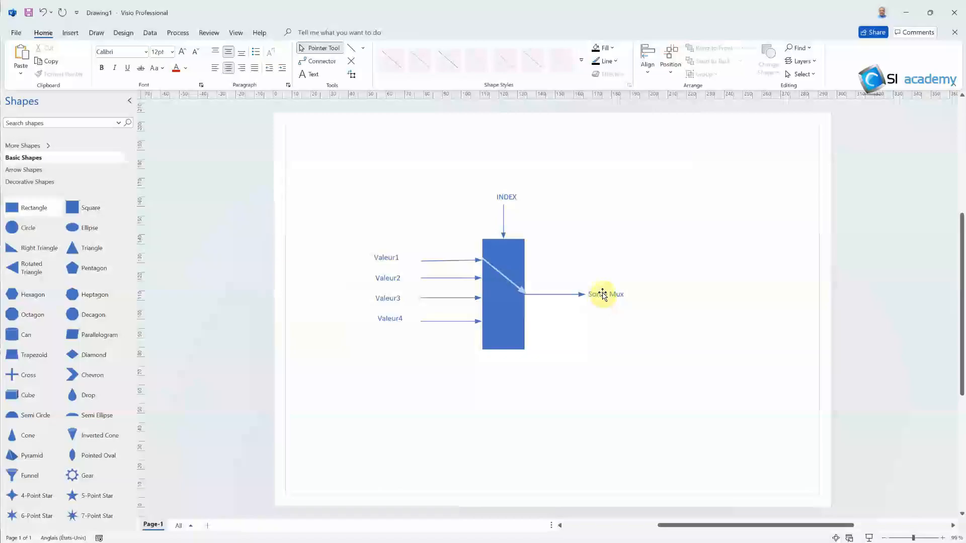
- Switch to the root screen in TIA Portal and examine the properties of the gauge, the Moteur text and the symbolic I/O field
click(502, 207)
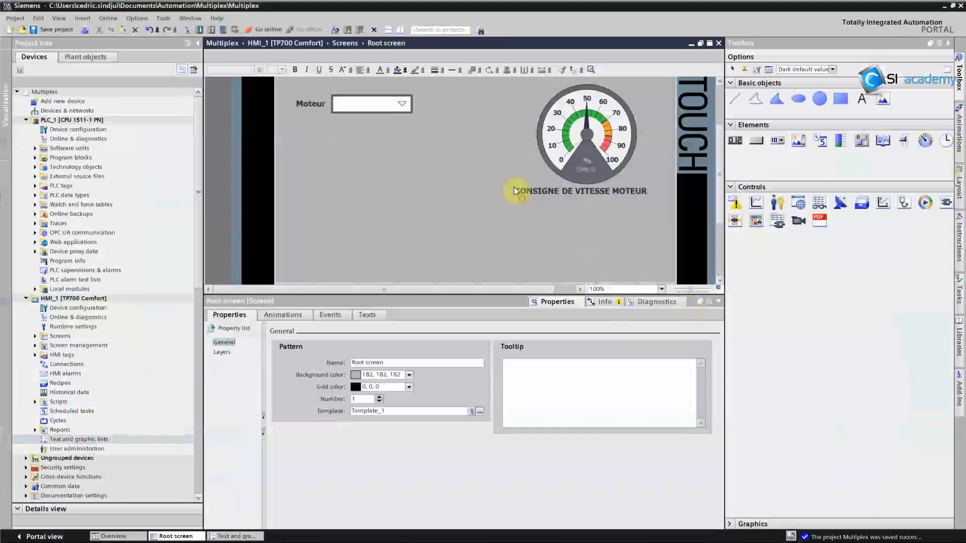
click(568, 116)
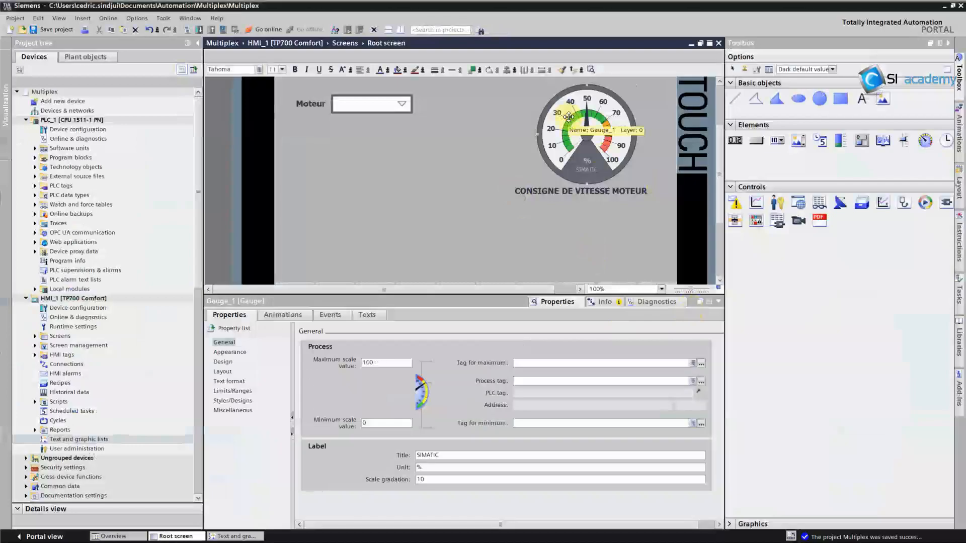
click(317, 105)
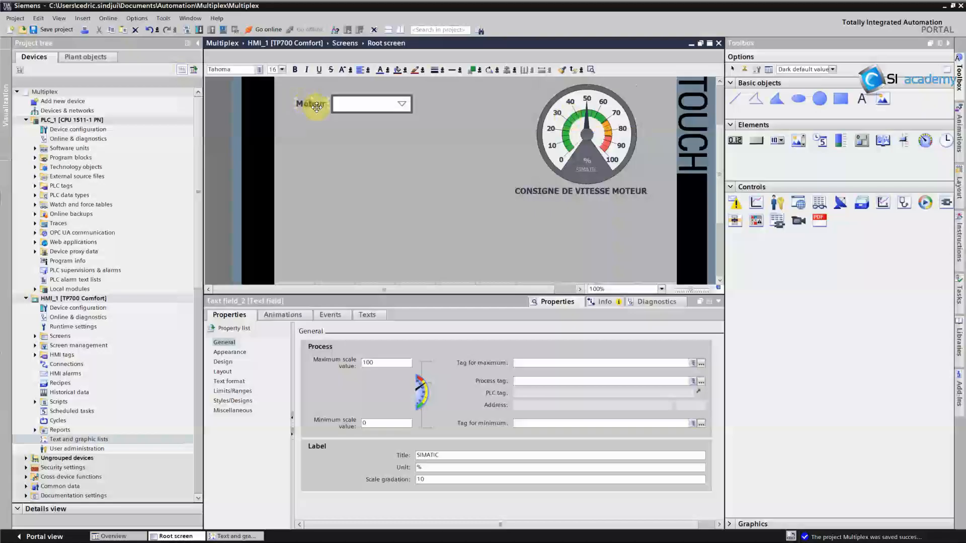
click(355, 111)
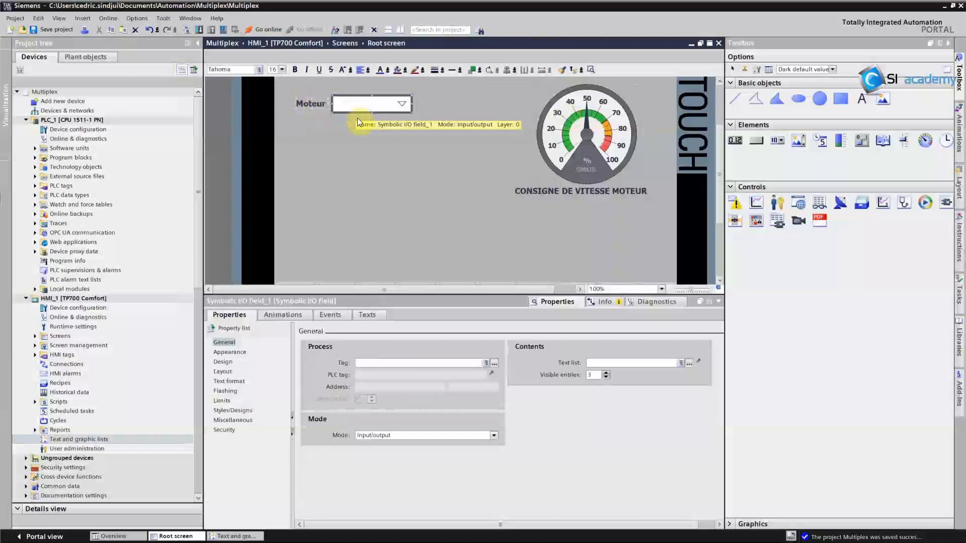
- Open the list of all HMI tags and add a tag named Vitesse0
click(35, 355)
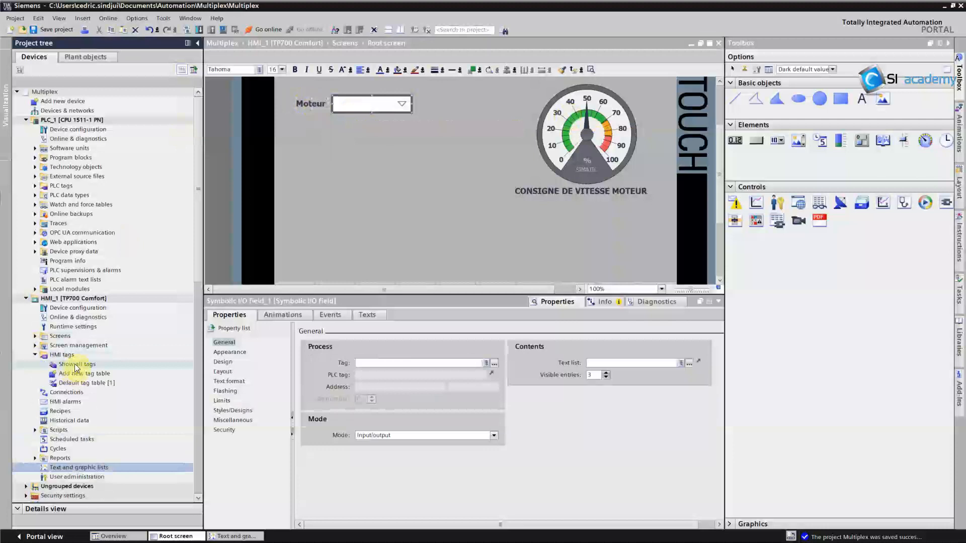
double_click(75, 365)
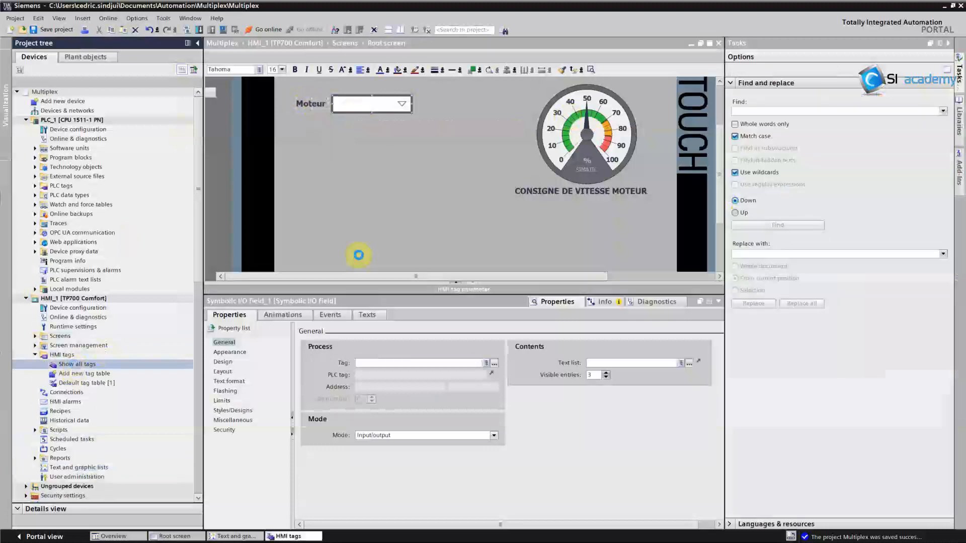
click(259, 103)
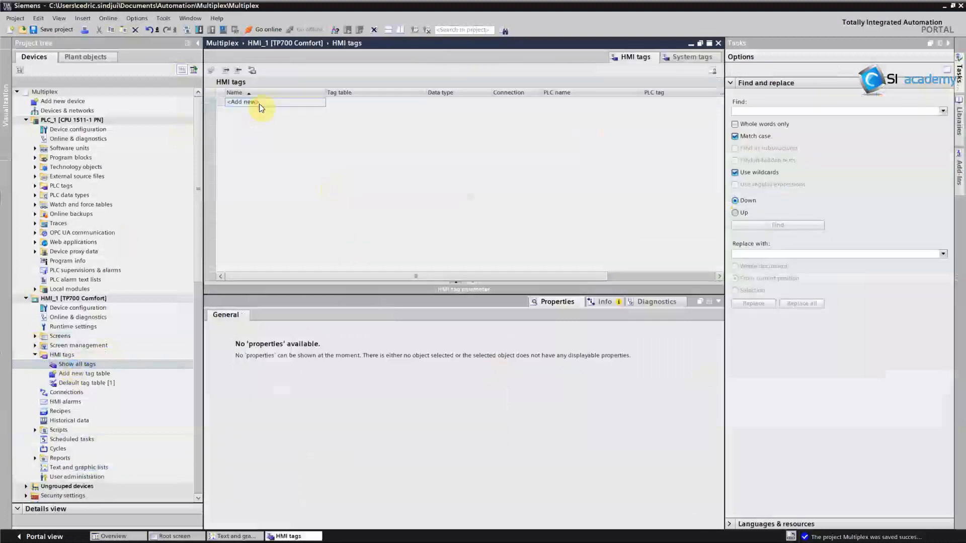
click(259, 103)
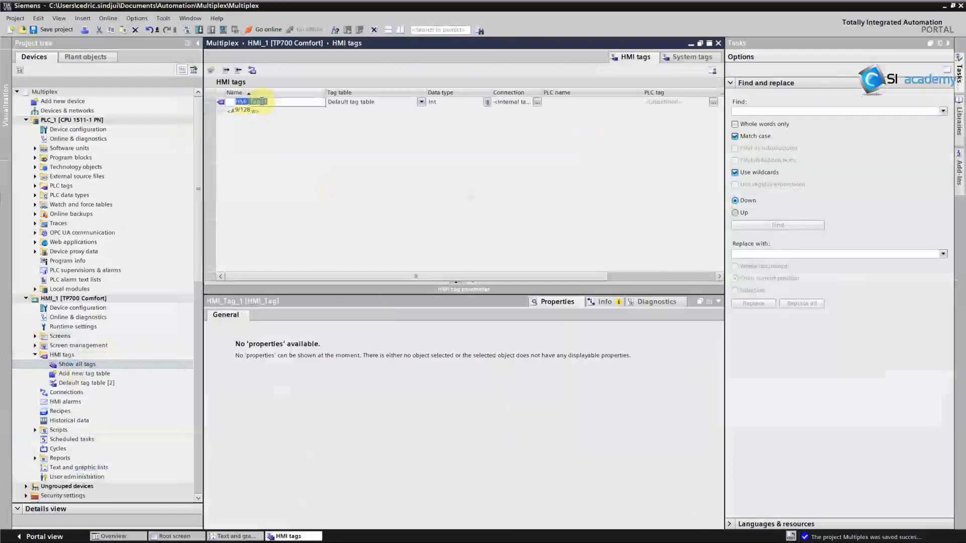
text(Vitesse)
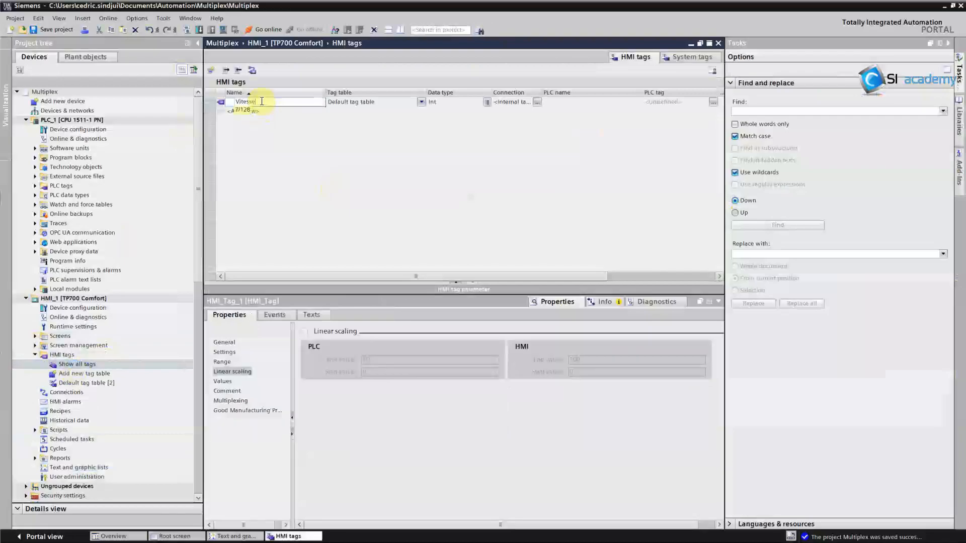
text(1)
key(Return)
- Add four more HMI tags named Vitesse1, Vitesse2, Vitesse3 and Vitesse4
text(Vitese)
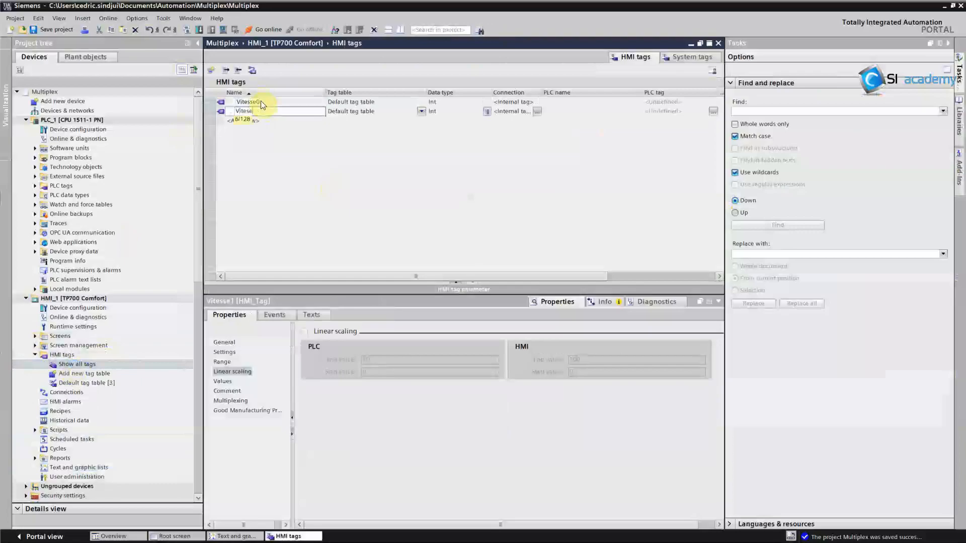
key(Return)
text(Vit)
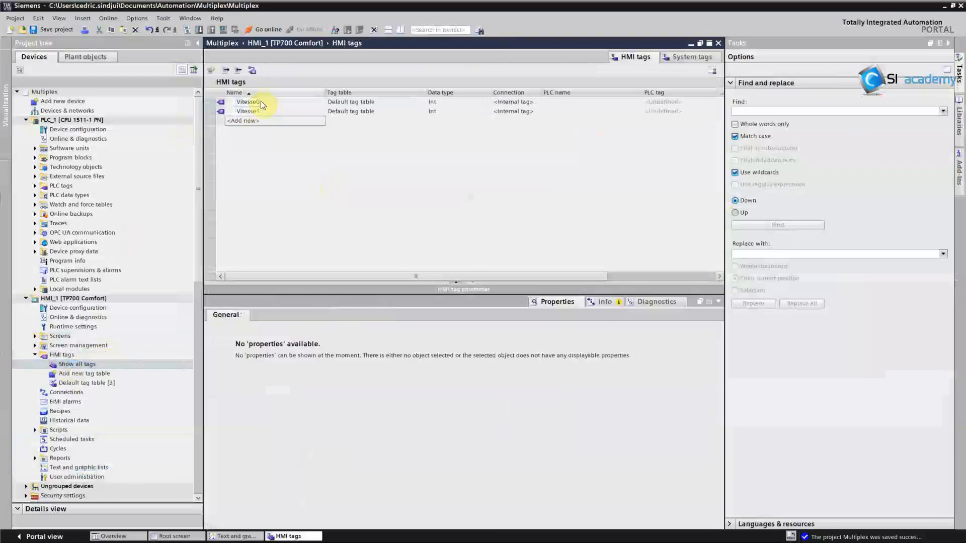
text(esse2)
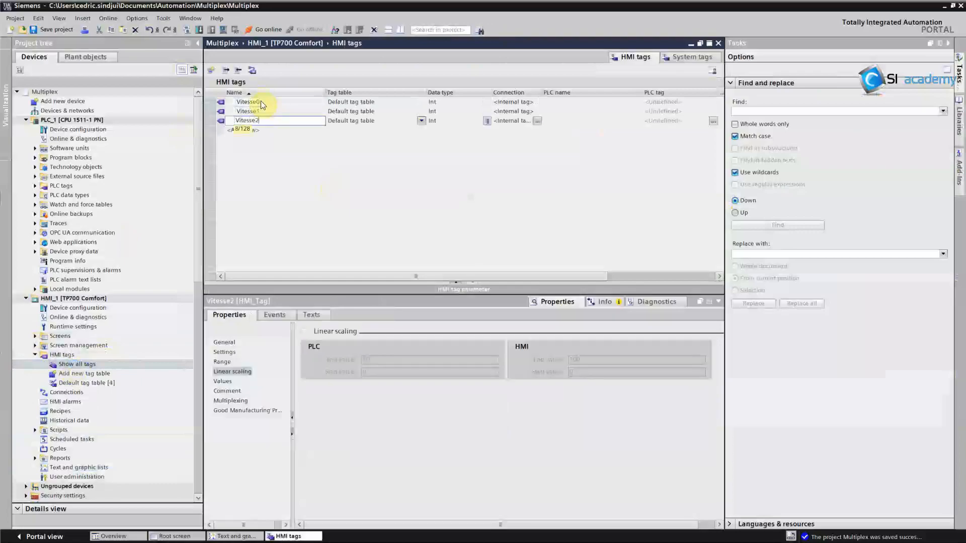
key(Return)
text(Vitesse3)
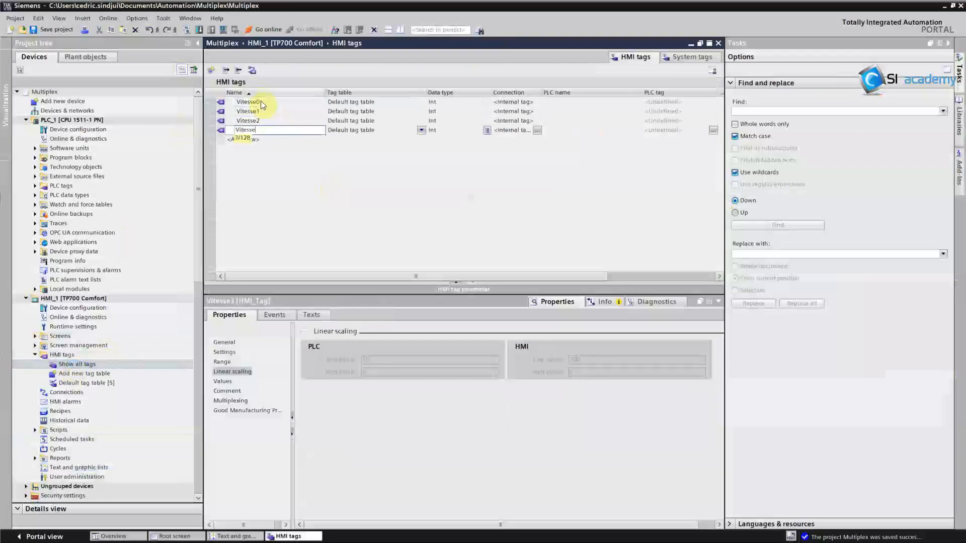
key(Return)
text(Vitesse4)
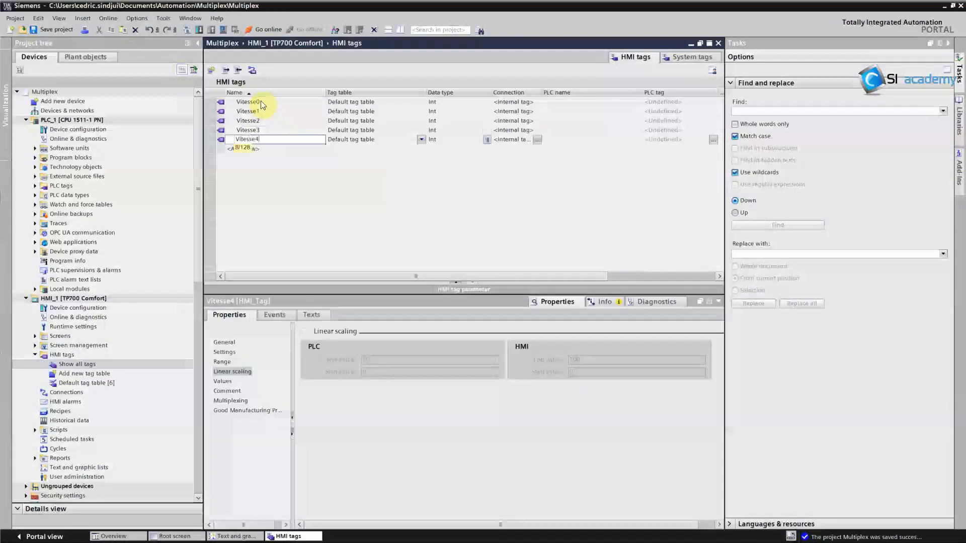
key(Return)
- Set the data type of Vitesse0 to Real and fill it down to Vitesse4, overwriting the tag attributes
click(261, 100)
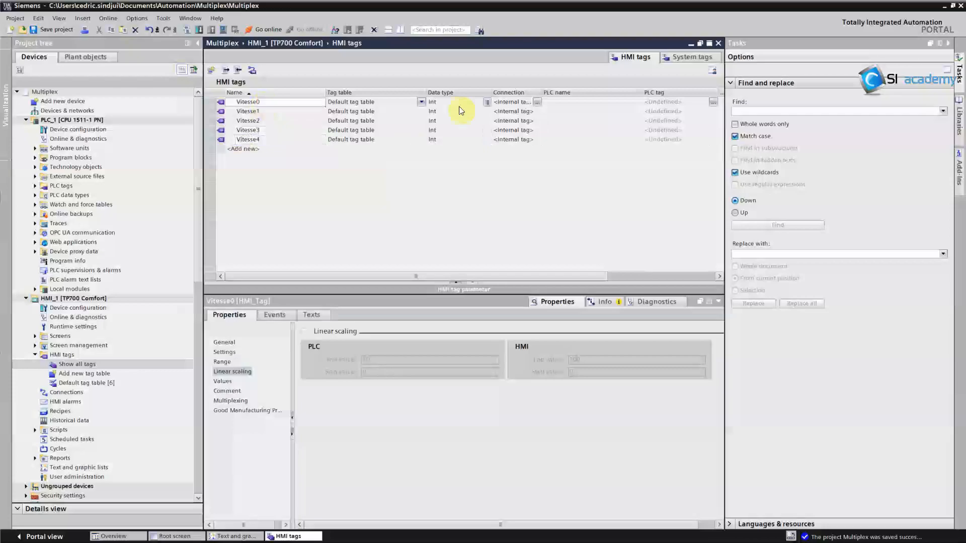
click(446, 102)
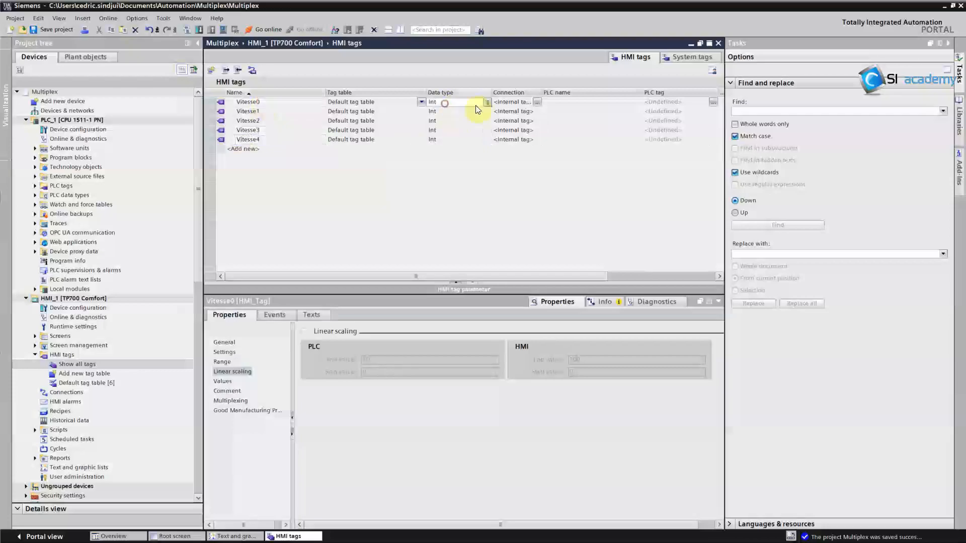
click(486, 102)
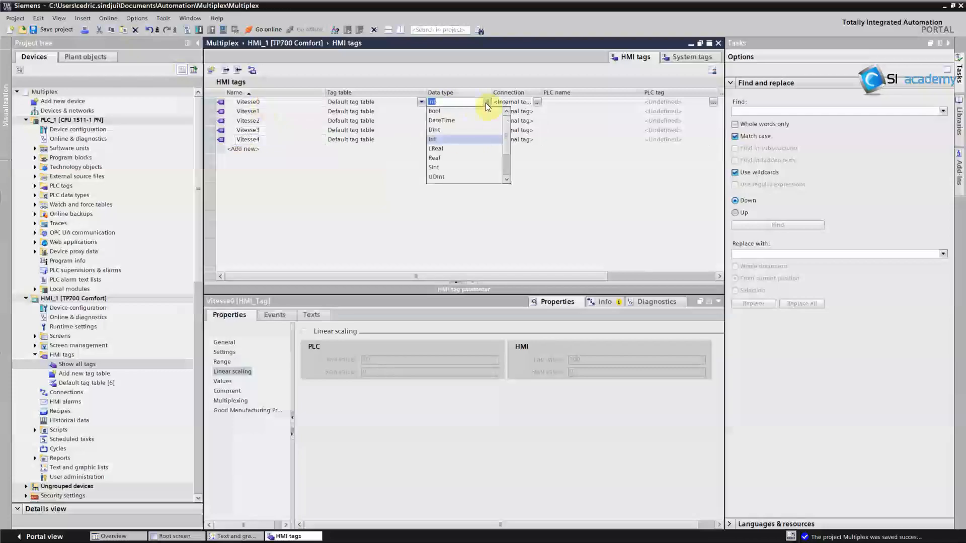
click(433, 158)
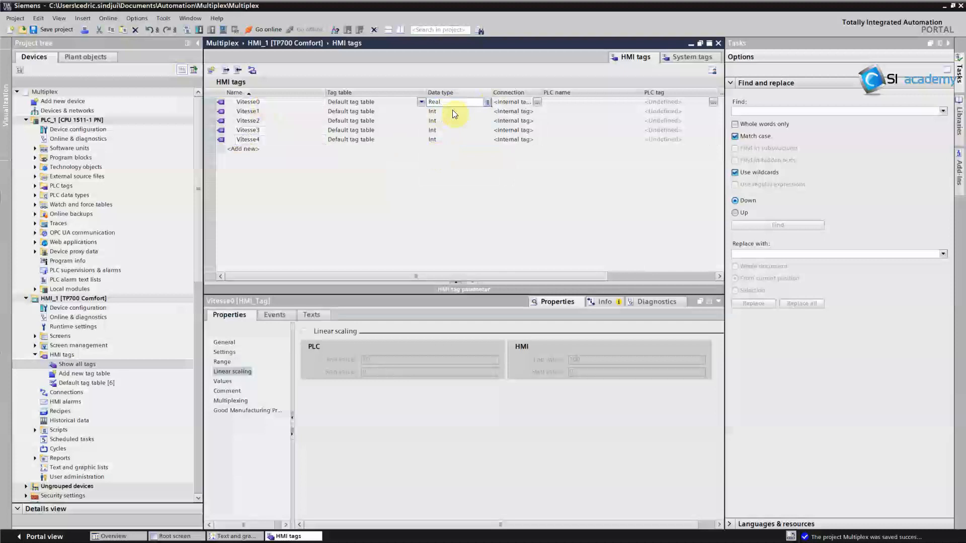
click(456, 111)
click(489, 104)
drag(491, 107, 488, 141)
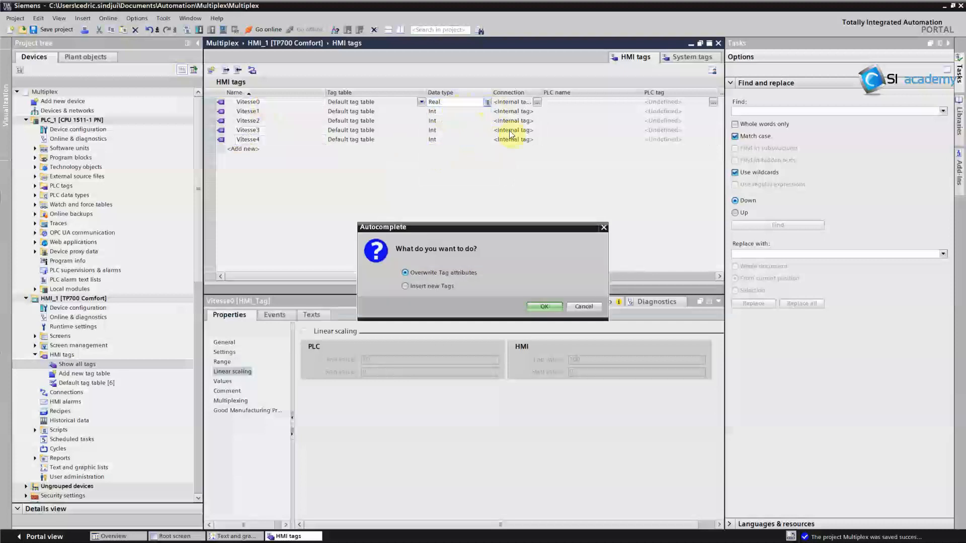
click(544, 307)
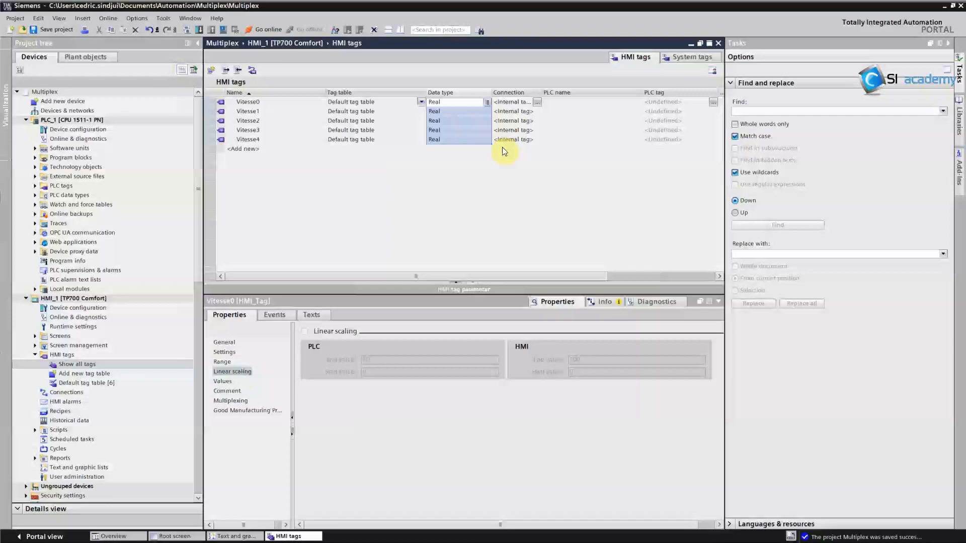
- Place an I/O field on the root screen below the Moteur selection field and link it to the Vitesse0 tag
click(177, 536)
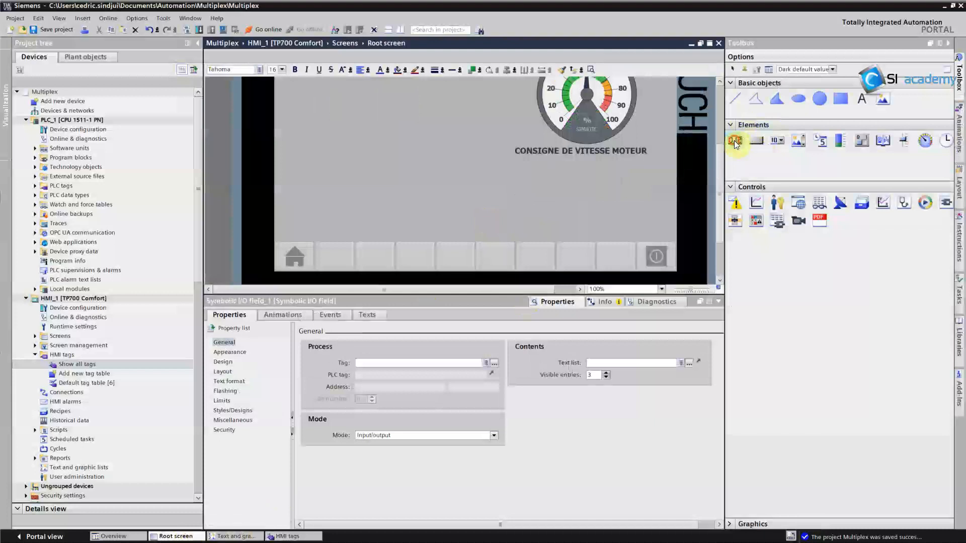
drag(734, 141, 380, 141)
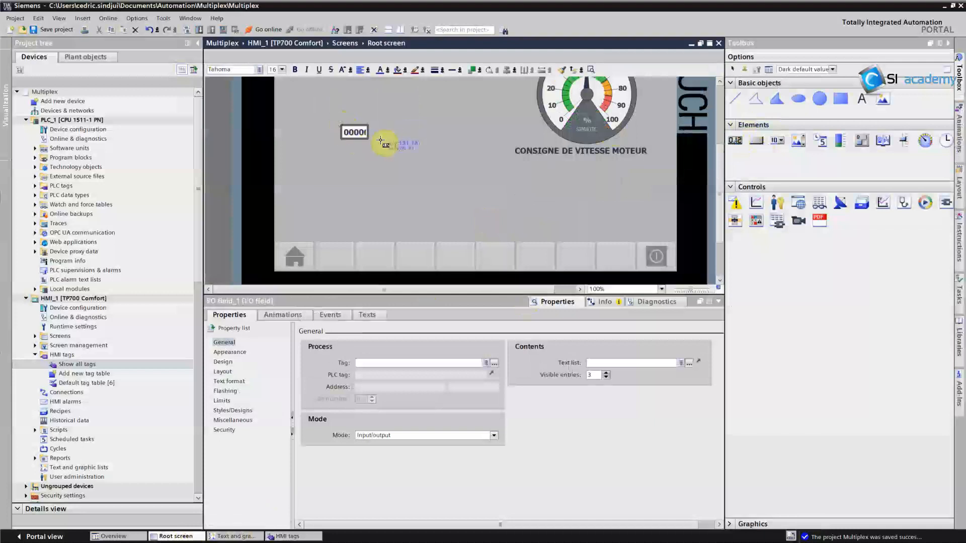
click(373, 132)
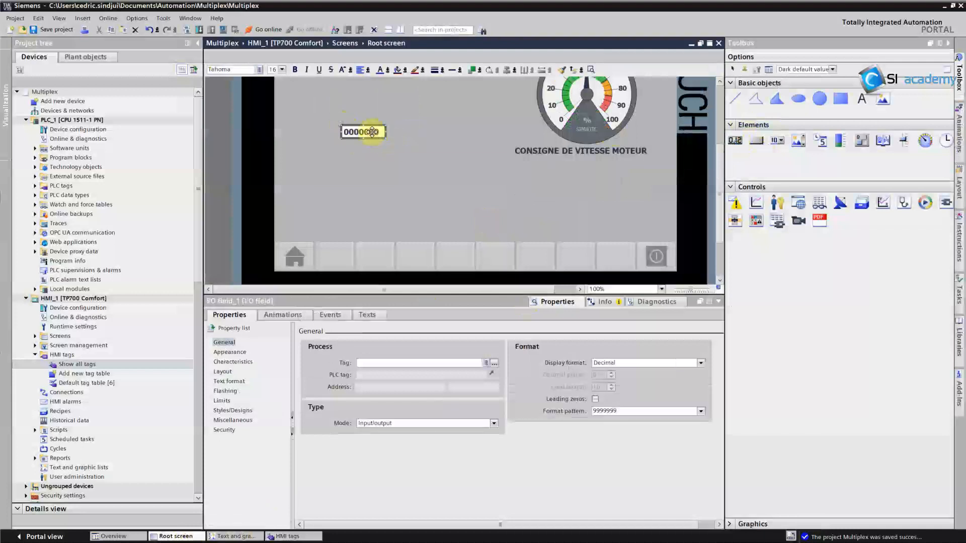
click(494, 362)
double_click(504, 422)
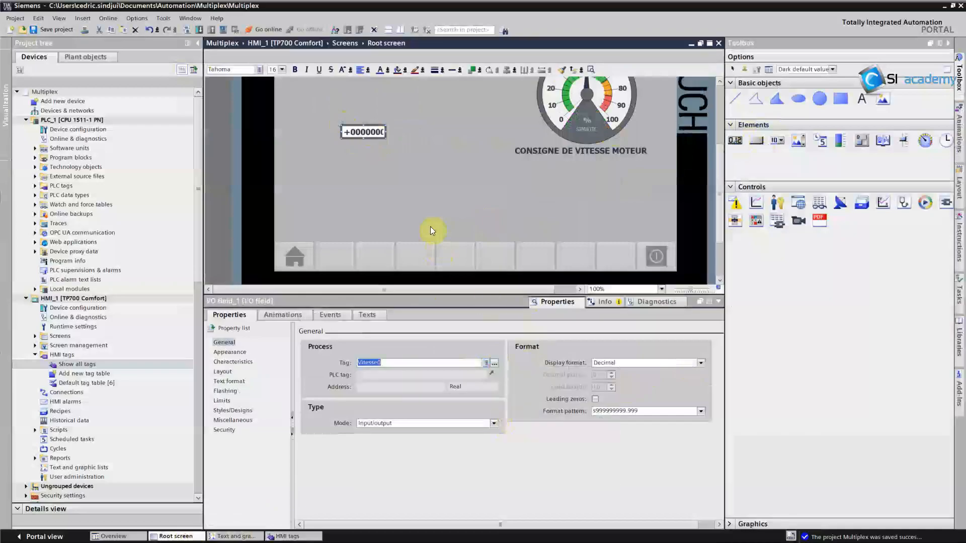
- Enable leading zeros for the Vitesse0 I/O field and set its format pattern to 99.99
click(493, 424)
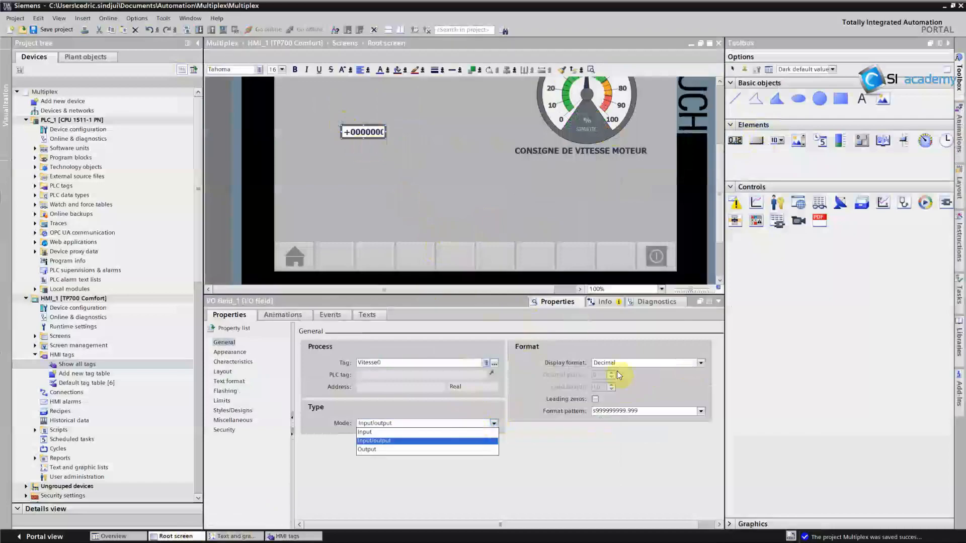
click(701, 412)
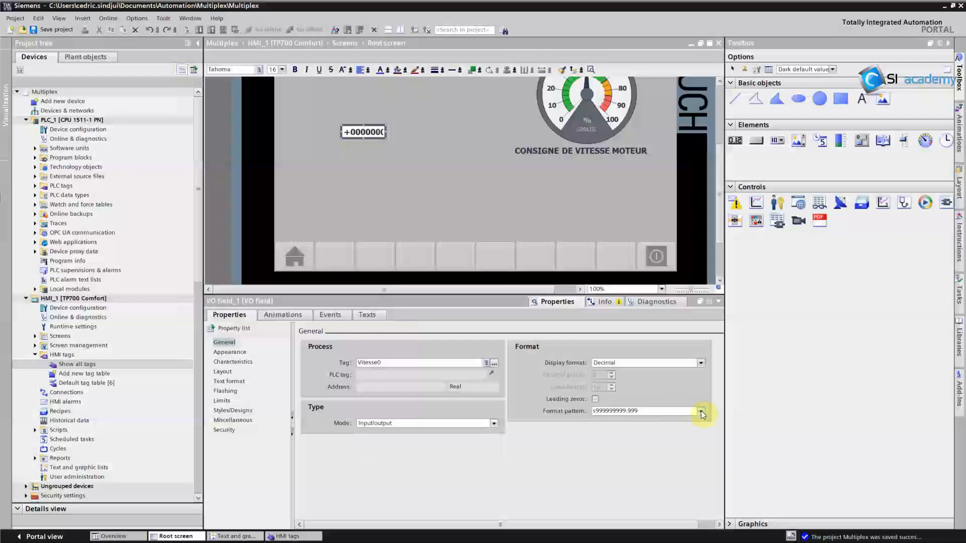
click(701, 412)
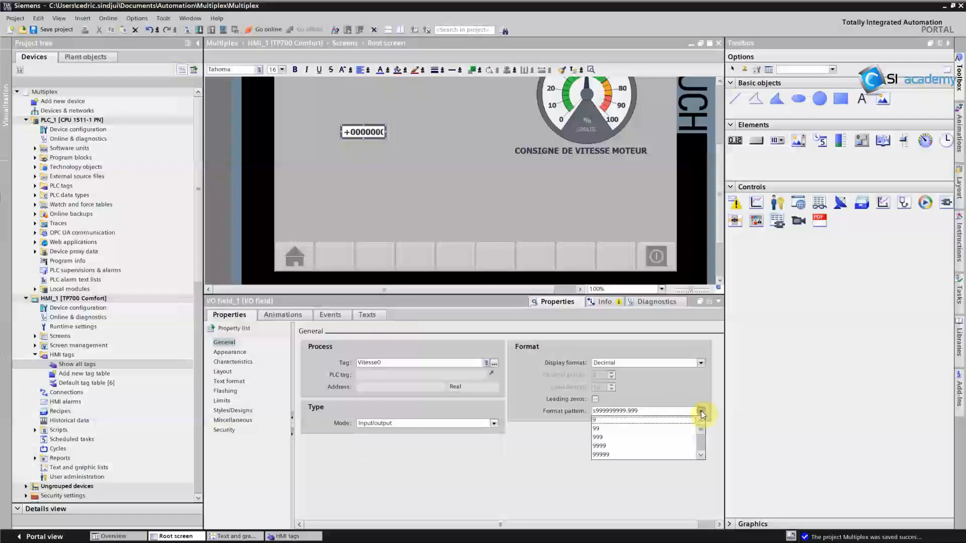
click(632, 438)
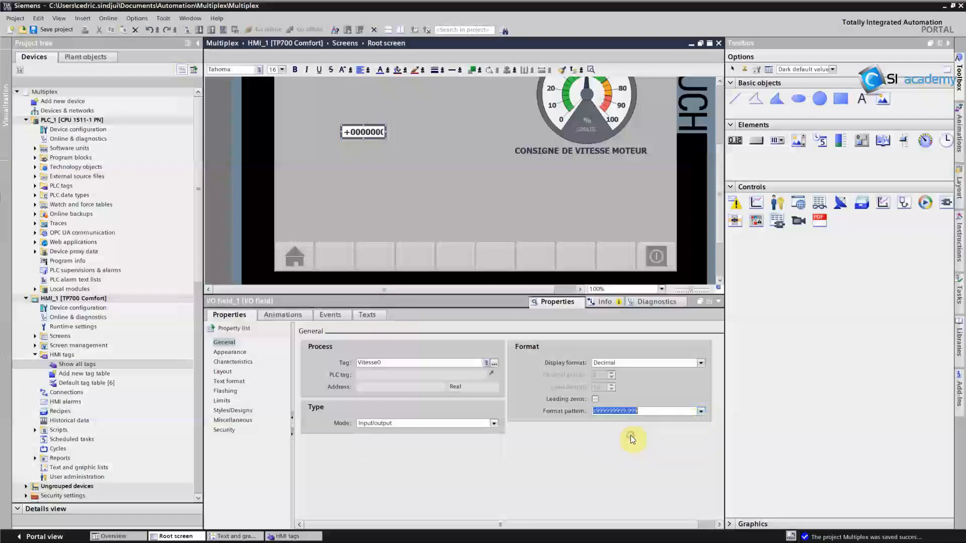
click(595, 400)
click(701, 412)
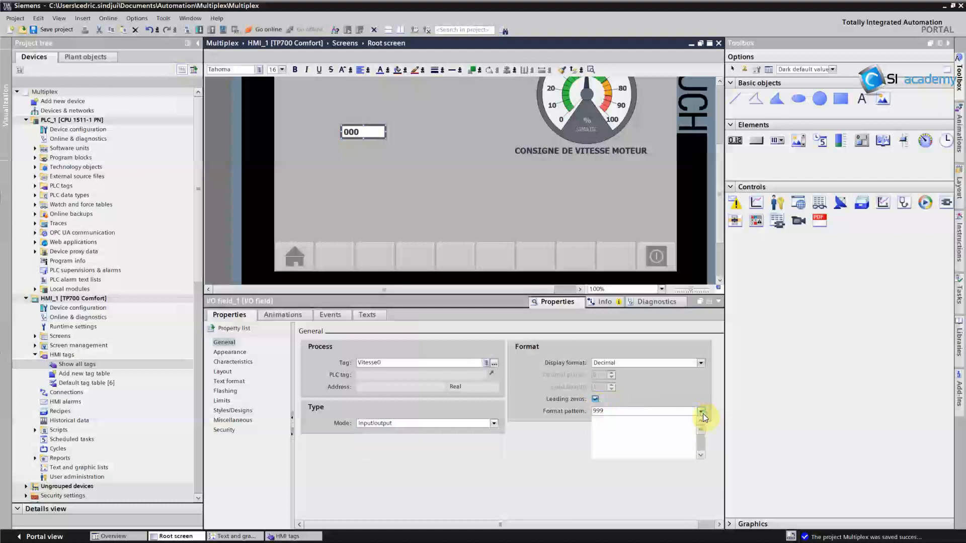
scroll(689, 434, down, 6)
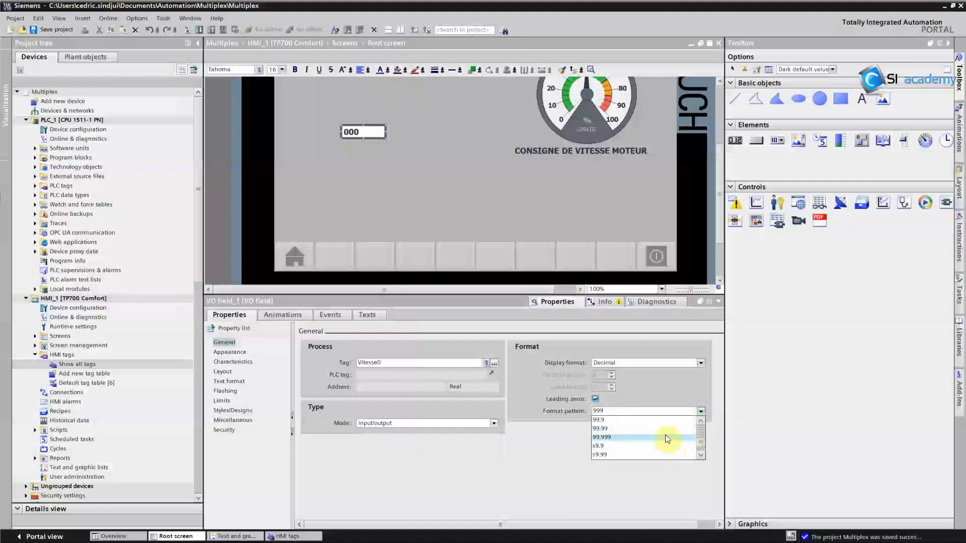
click(668, 428)
click(402, 176)
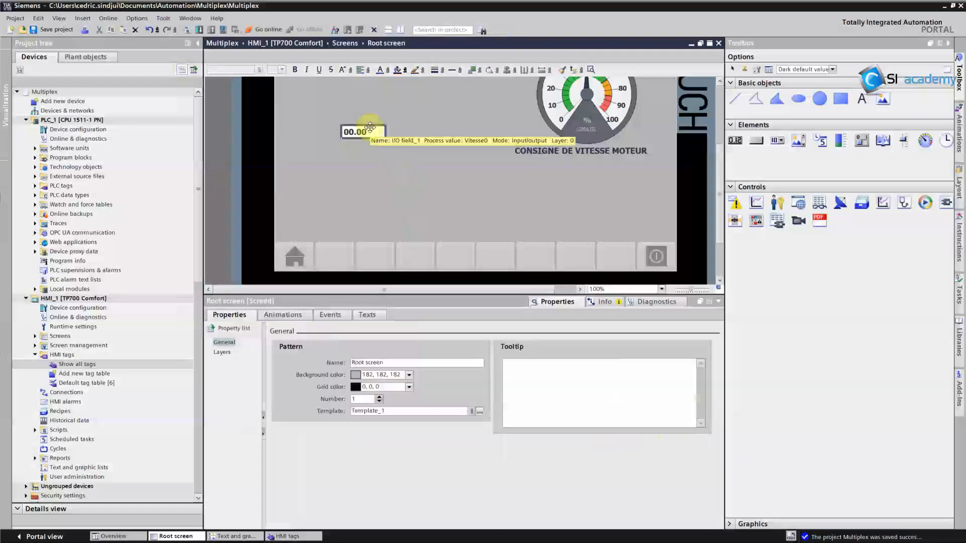
- Duplicate the Moteur label beside the Vitesse0 I/O field and change the copy's text to Moteur 0
scroll(373, 133, up, 3)
click(316, 183)
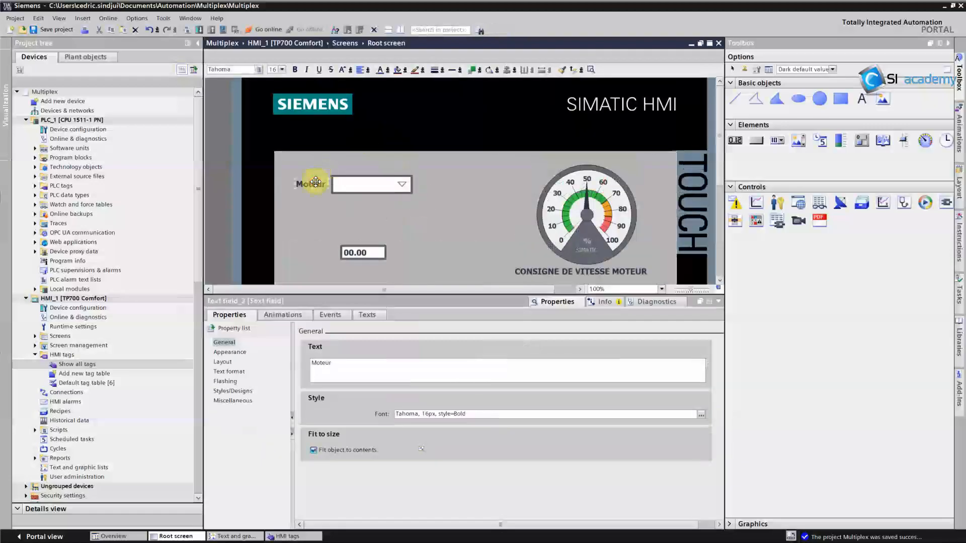
scroll(315, 229, down, 2)
click(325, 171)
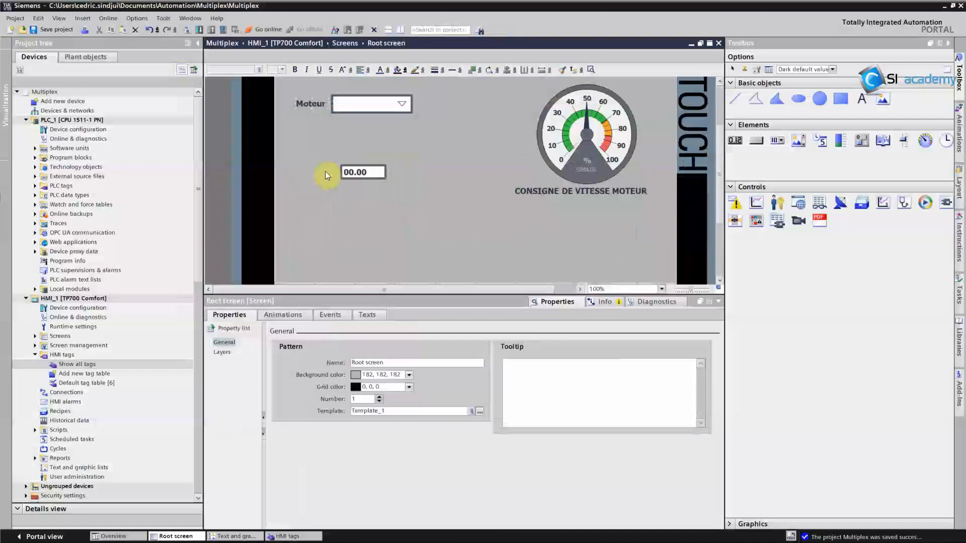
drag(311, 104, 307, 172)
double_click(307, 171)
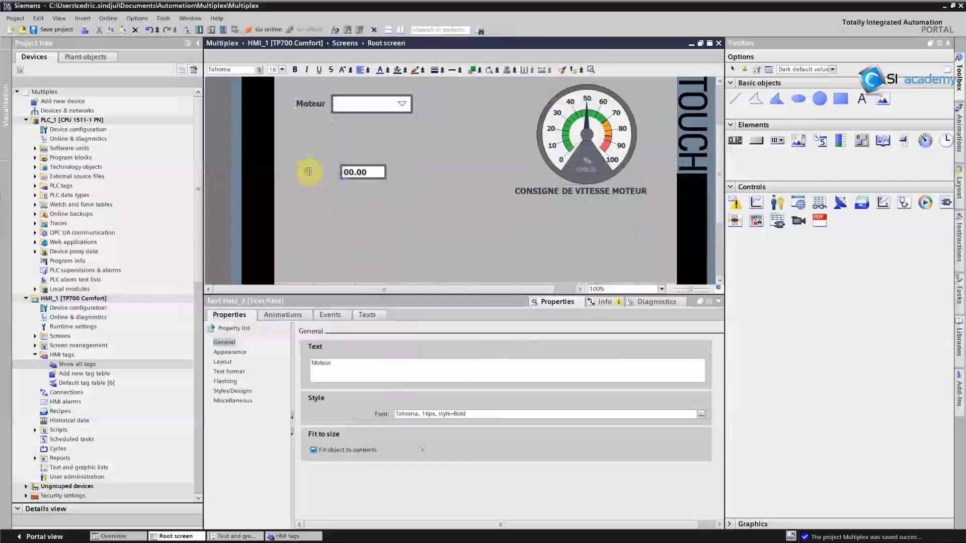
click(324, 171)
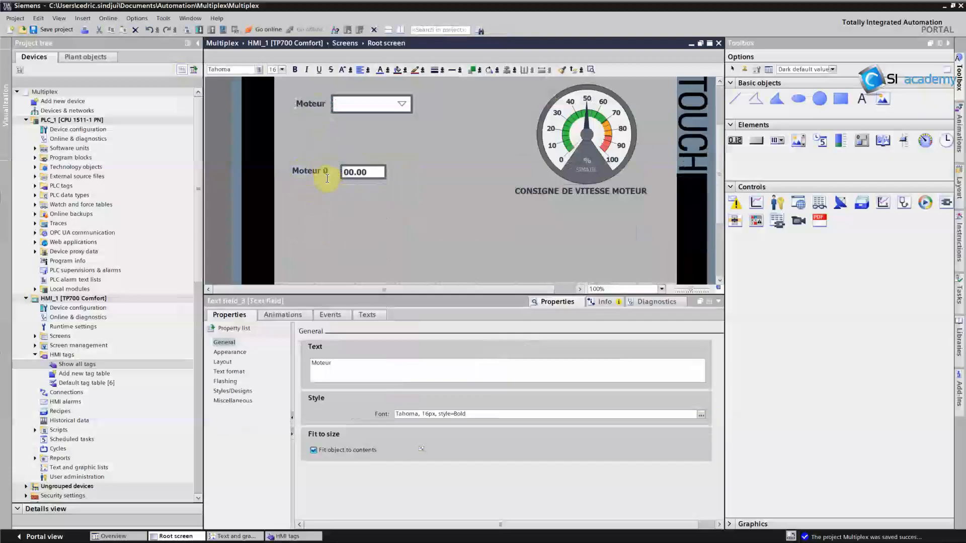
text(0)
- Copy the Moteur 0 label together with its I/O field and stack three copies in evenly spaced rows below
drag(303, 171, 391, 192)
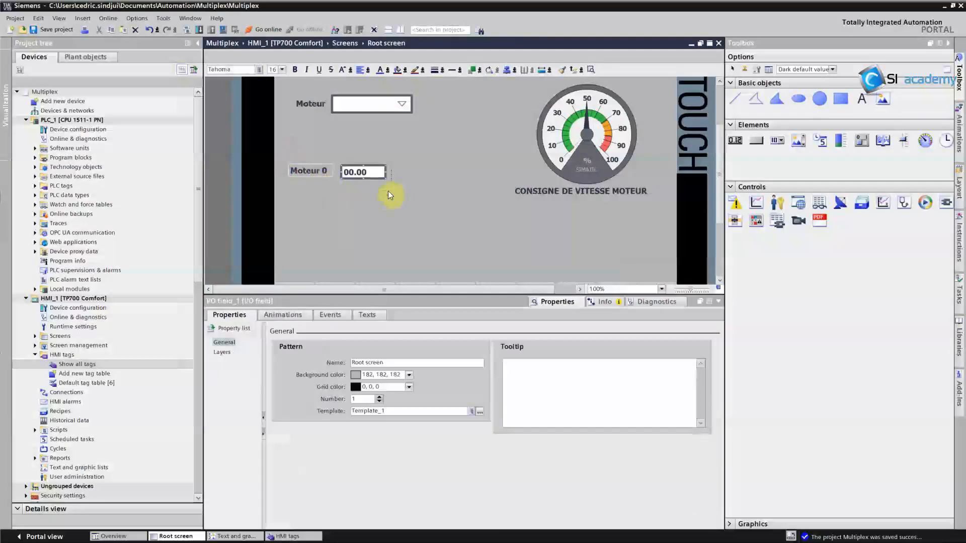
key(ctrl+v)
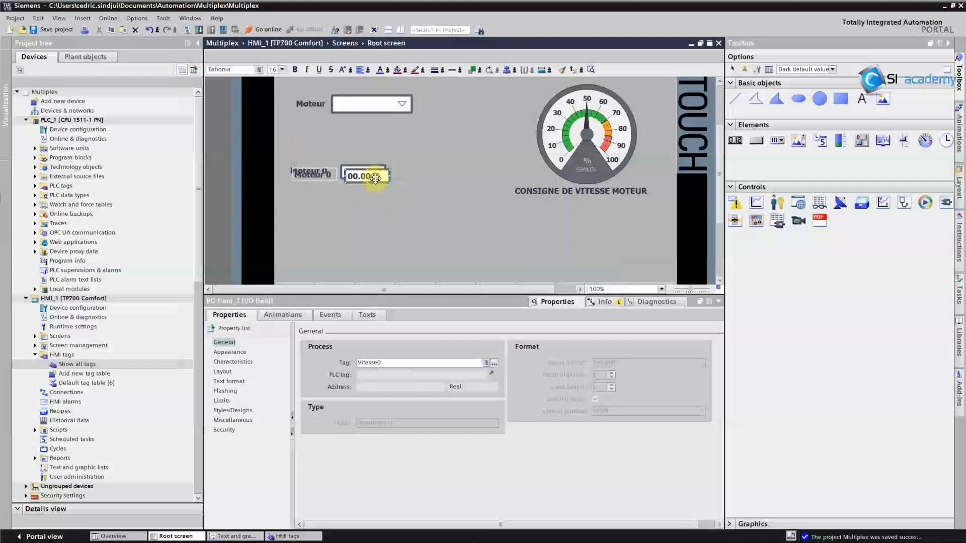
drag(377, 180, 368, 194)
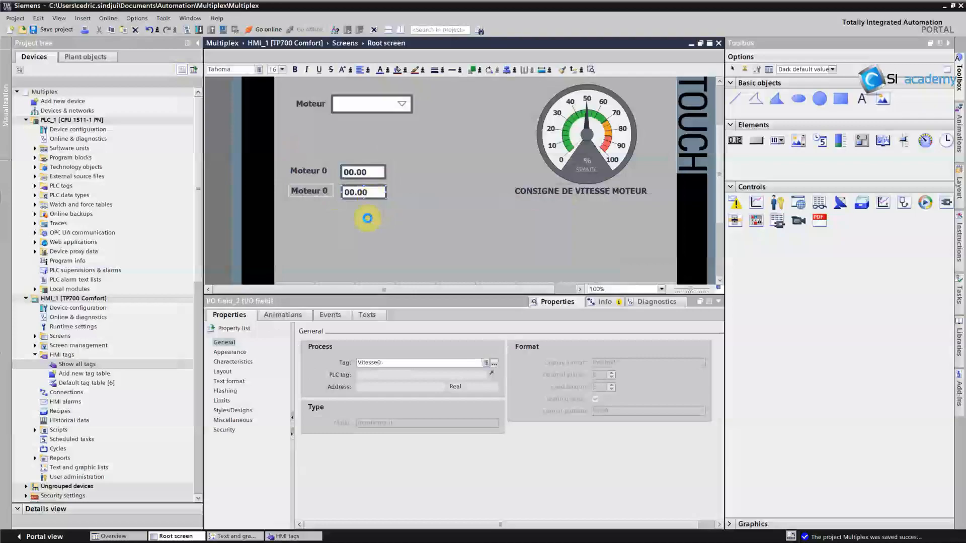
key(ctrl+v)
key(ctrl+v)
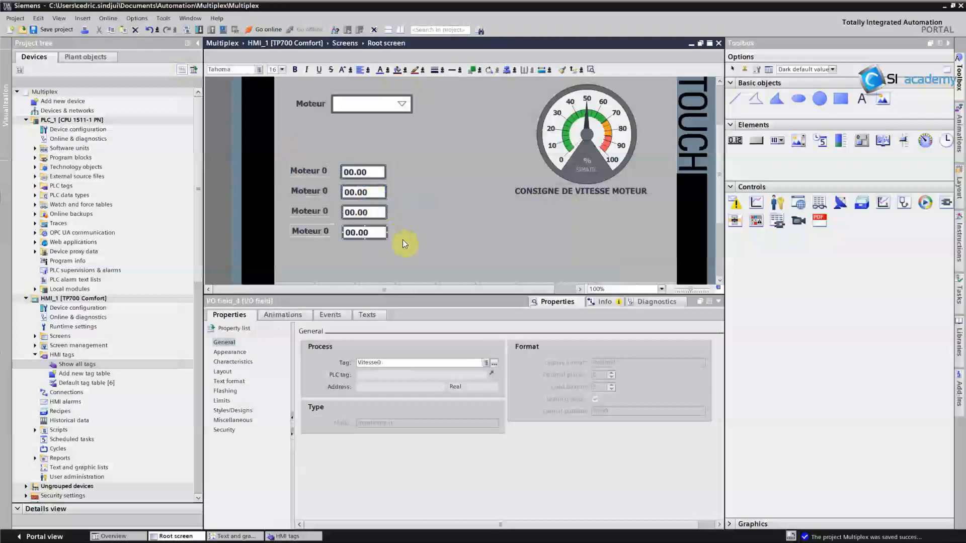
- Paste a fifth label and I/O field row, and rename the four copied labels Moteur 1 through Moteur 4
key(ctrl+v)
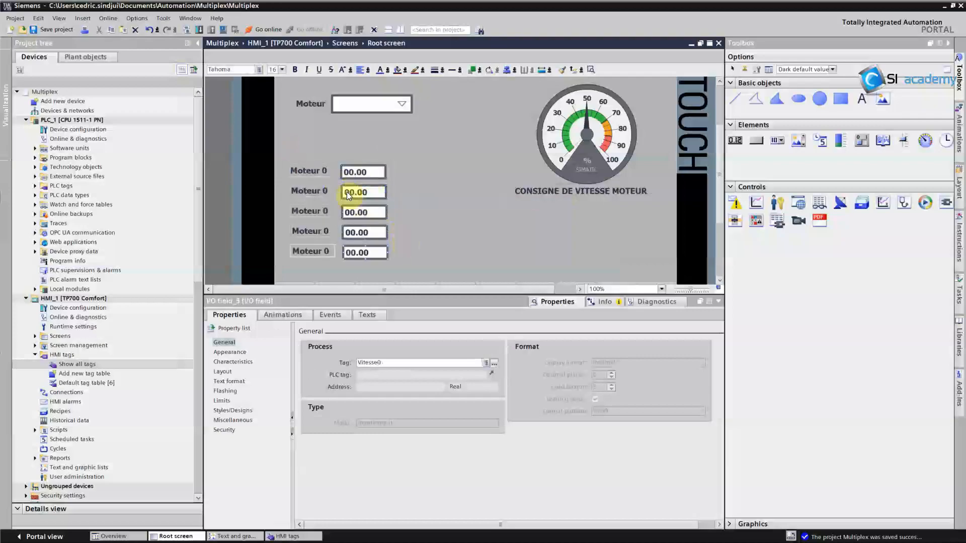
click(325, 190)
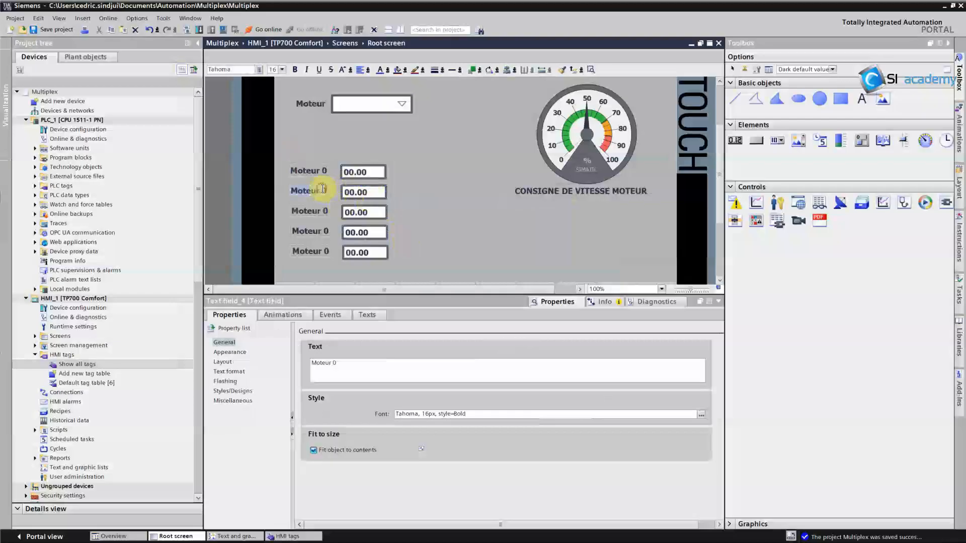
double_click(324, 211)
text(Moteur 2)
double_click(324, 231)
drag(322, 231, 328, 233)
text(3)
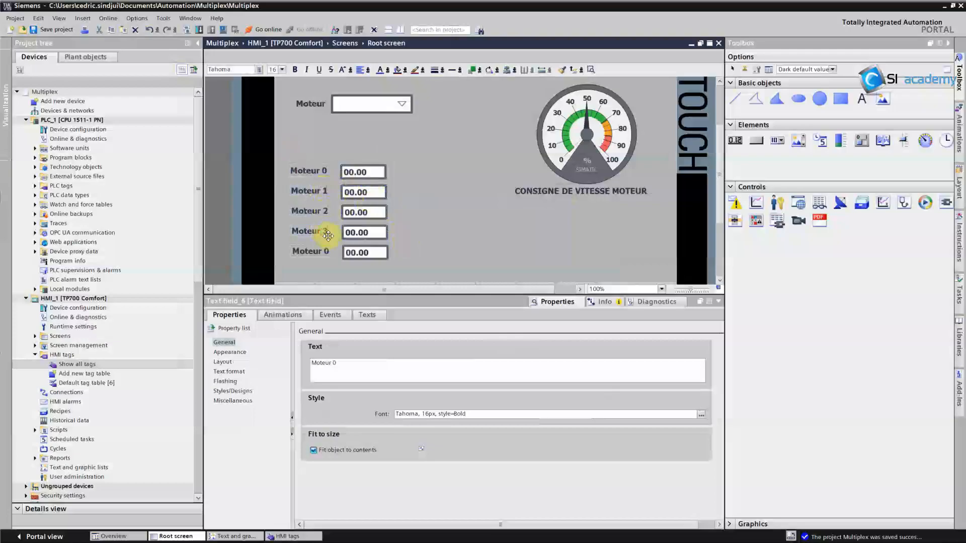
double_click(325, 251)
click(326, 252)
key(BackSpace)
text(4)
click(417, 226)
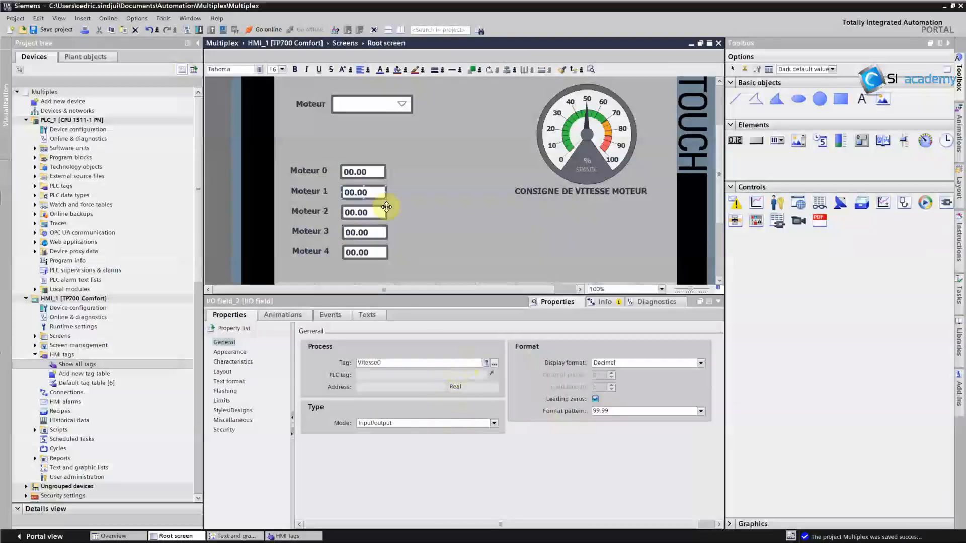
- Link the Moteur 1 I/O field to the Vitesse1 tag and the Moteur 2 I/O field to Vitesse2
click(383, 363)
key(BackSpace)
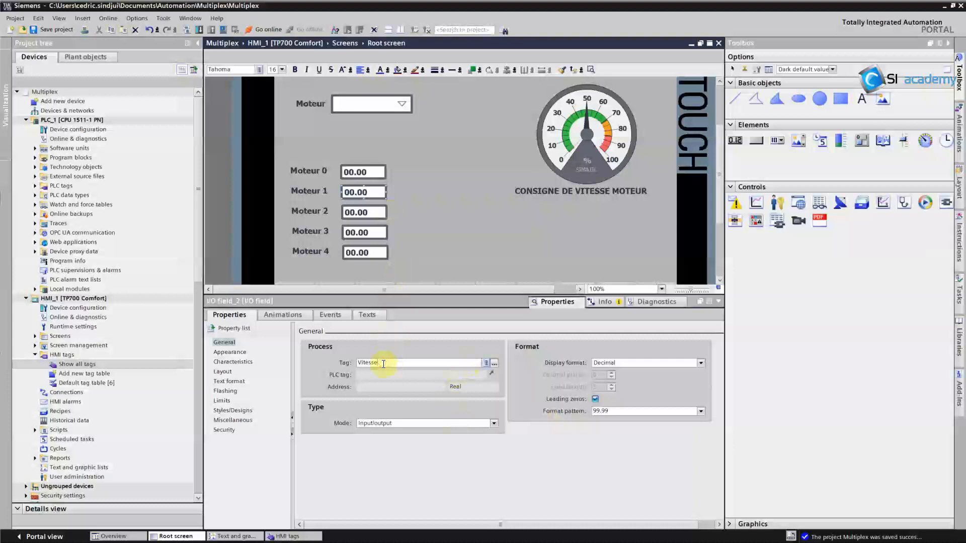
text(1)
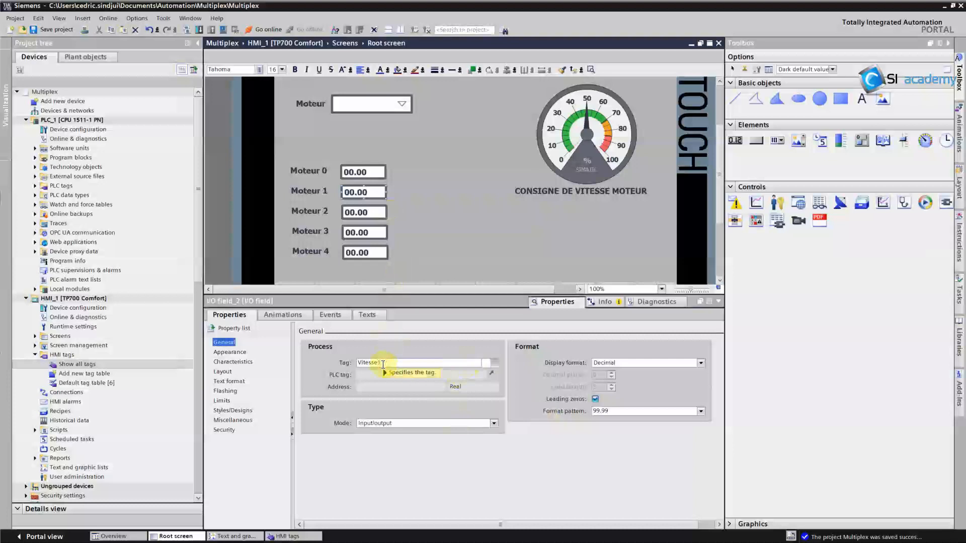
key(Return)
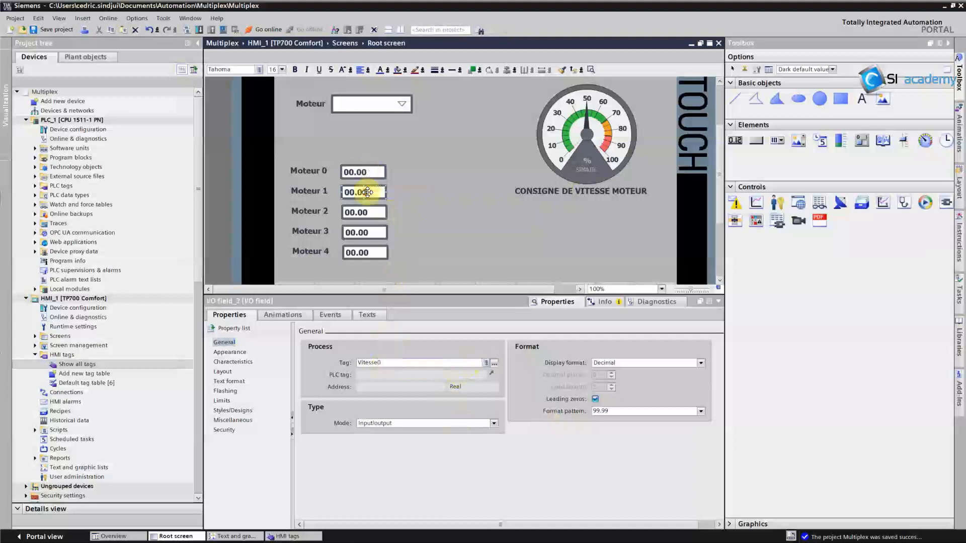
click(360, 213)
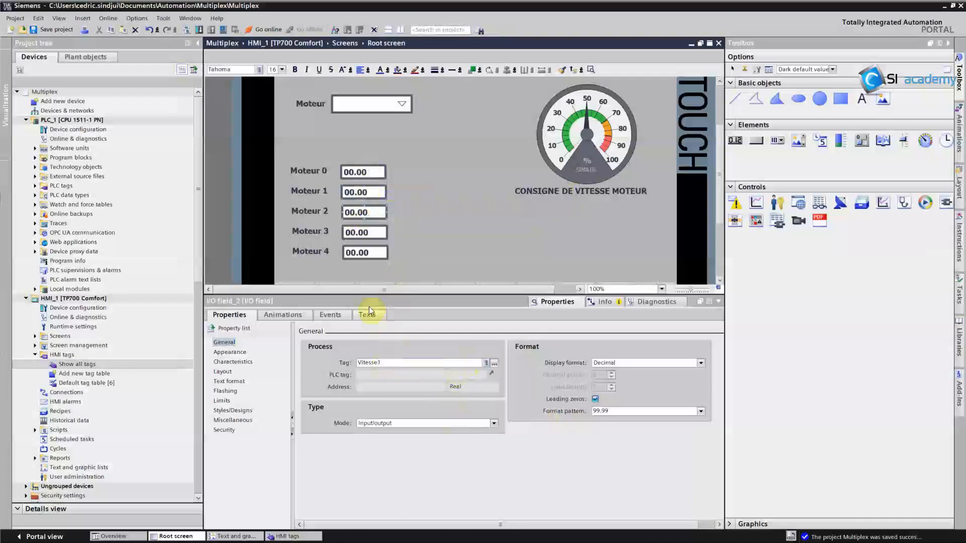
click(389, 363)
click(390, 363)
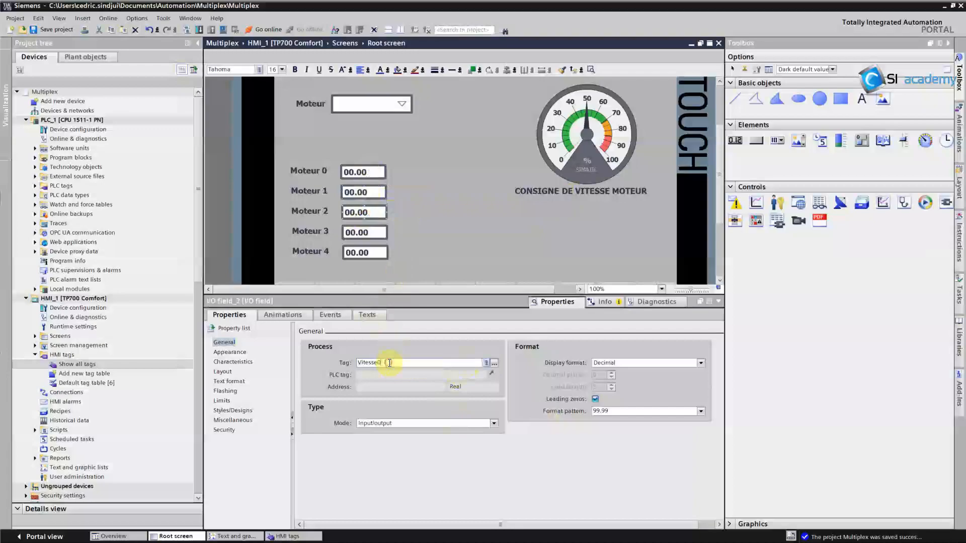
key(BackSpace)
text(2)
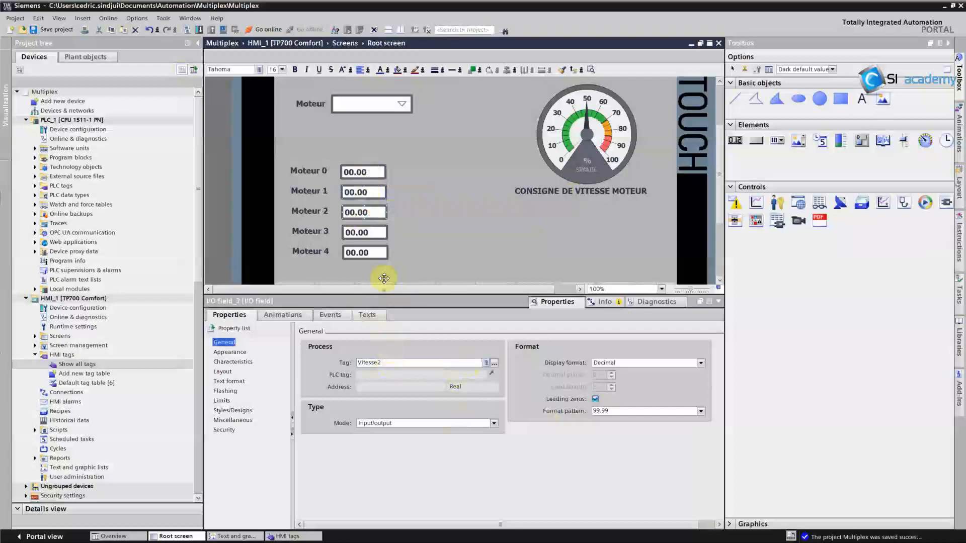
- Link the Moteur 3 I/O field to the Vitesse3 tag and the Moteur 4 I/O field to Vitesse4
click(370, 233)
click(387, 362)
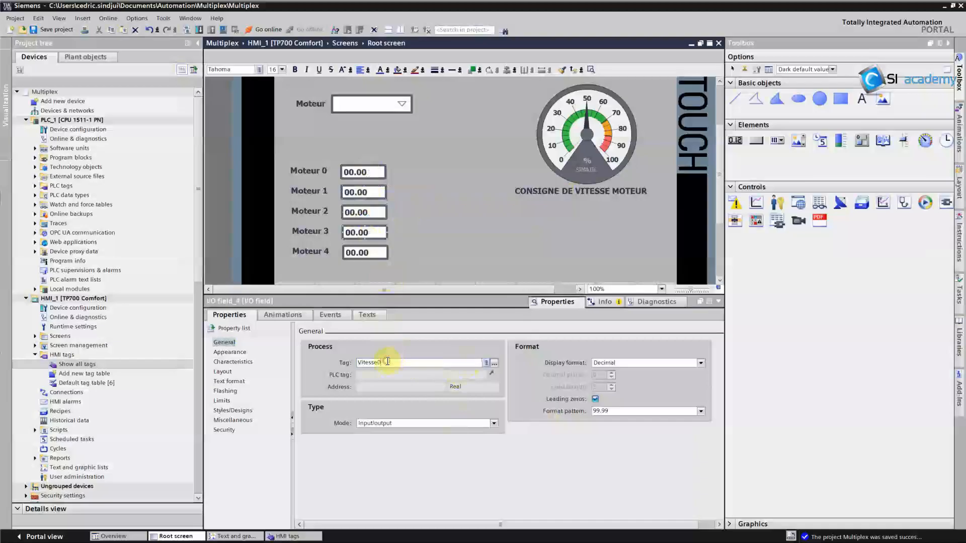
text(3)
key(Return)
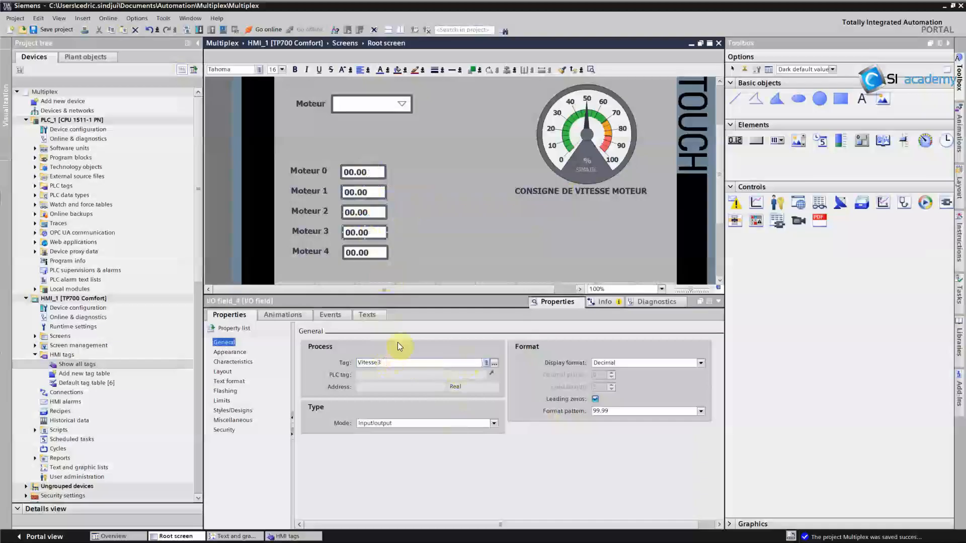
click(377, 252)
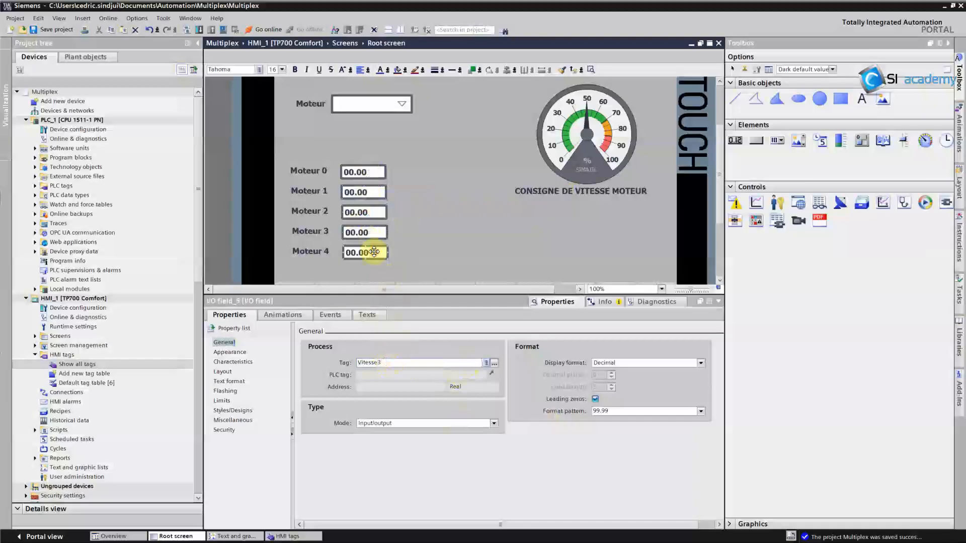
click(385, 362)
text(4)
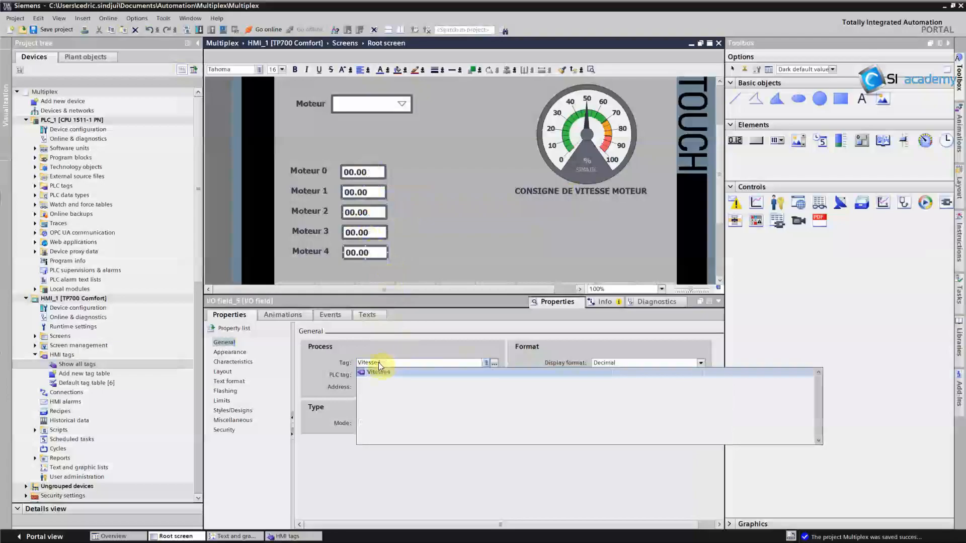
key(Return)
click(430, 225)
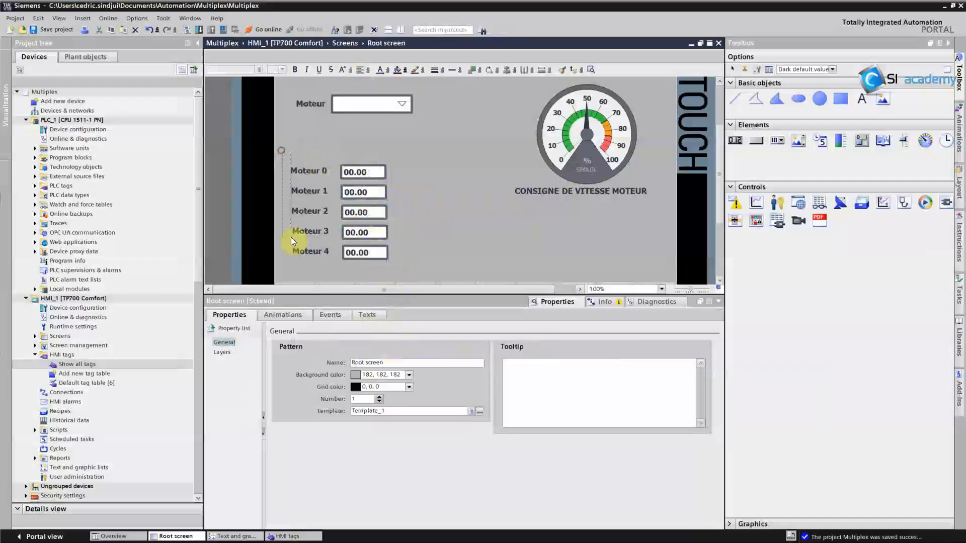
drag(290, 237, 430, 276)
click(457, 191)
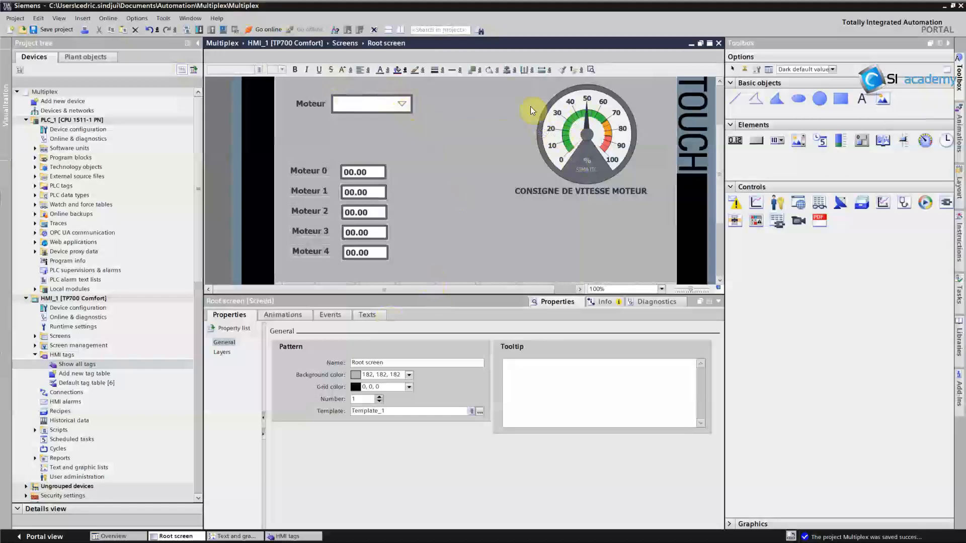
- Add an HMI tag named Consigne_Vit with data type Real to the HMI tags table
click(297, 536)
click(261, 149)
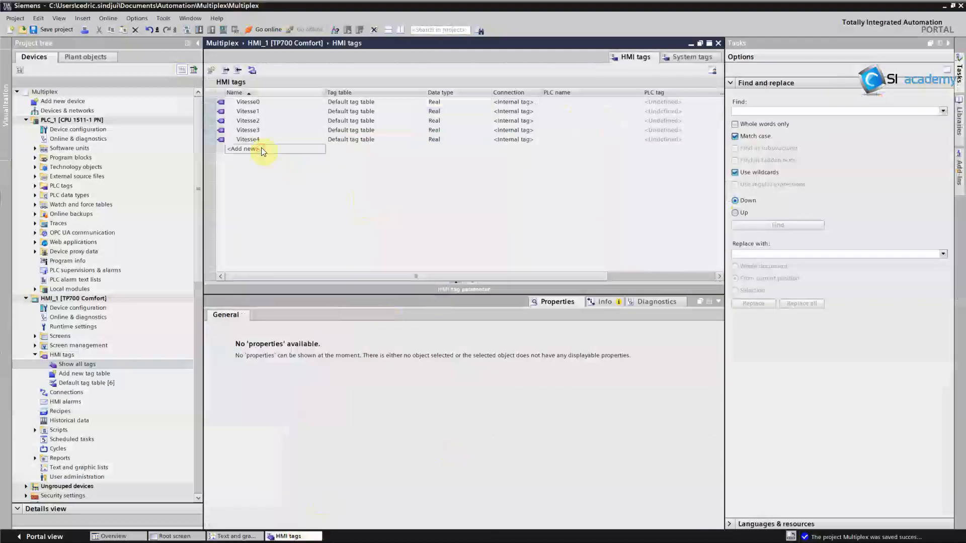
text(Co)
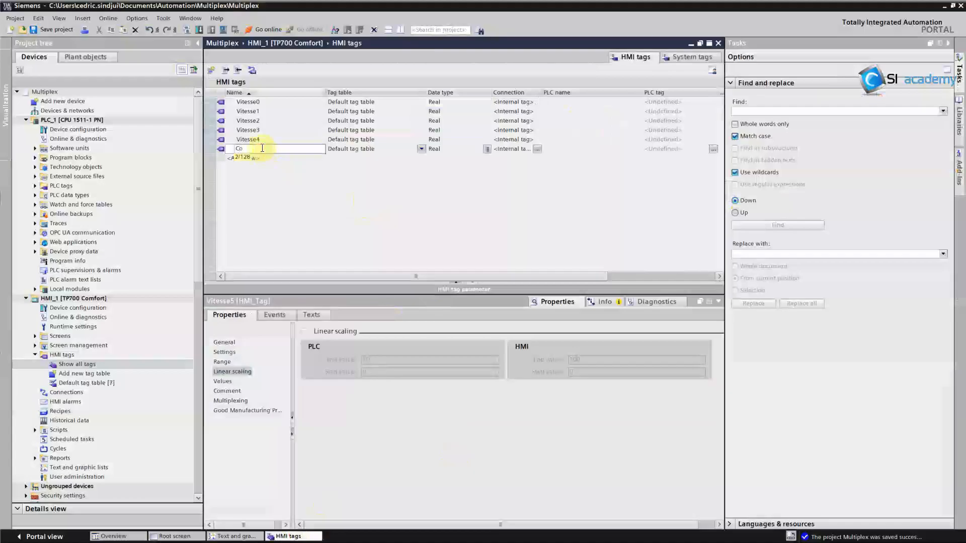
key(Escape)
click(261, 158)
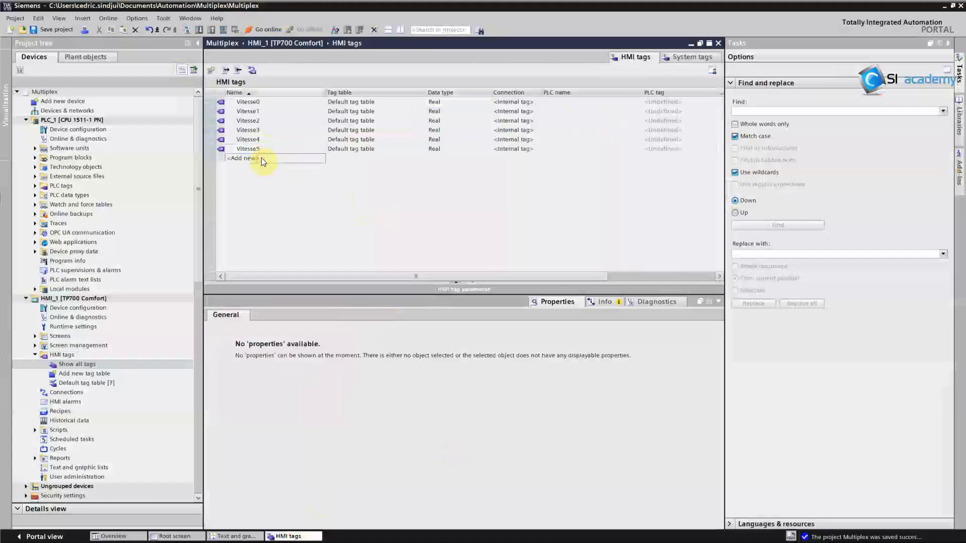
text(Consigne)
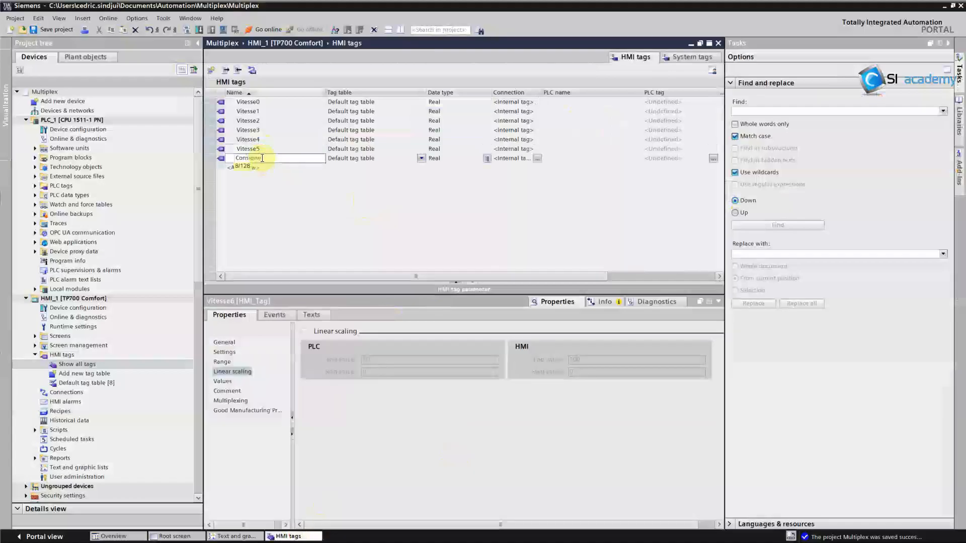
text( Vit)
click(463, 159)
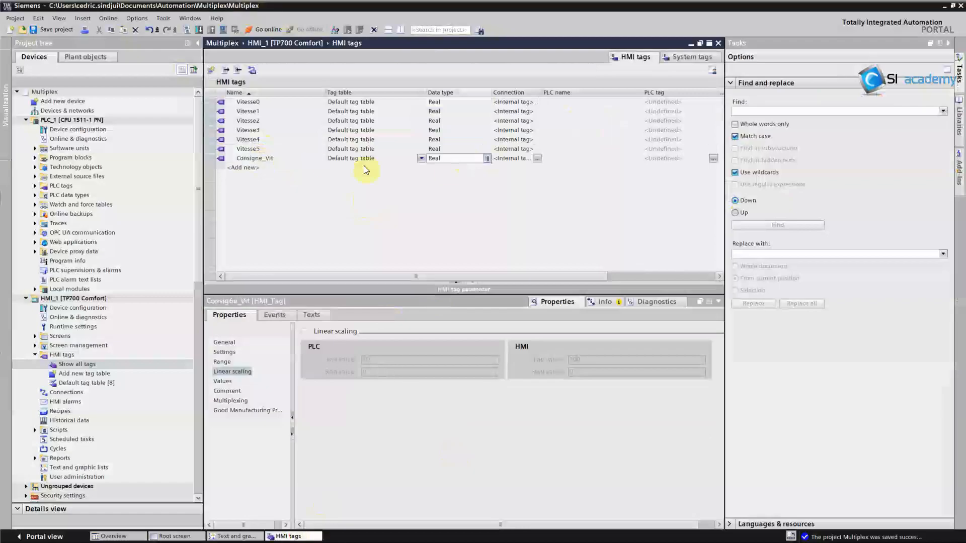
- Assign Consigne_Vit as the process tag of the speed setpoint gauge on the root screen and save the project
click(178, 537)
click(588, 132)
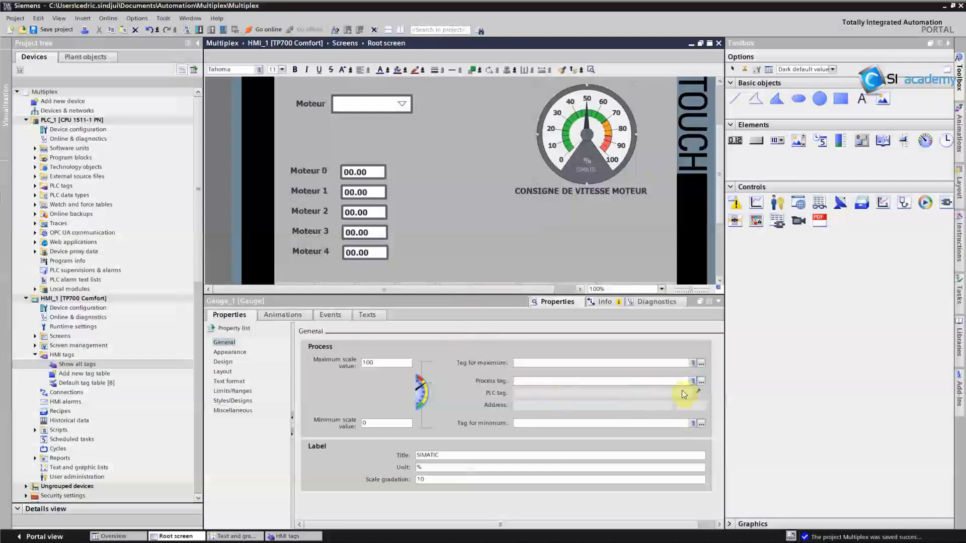
click(703, 382)
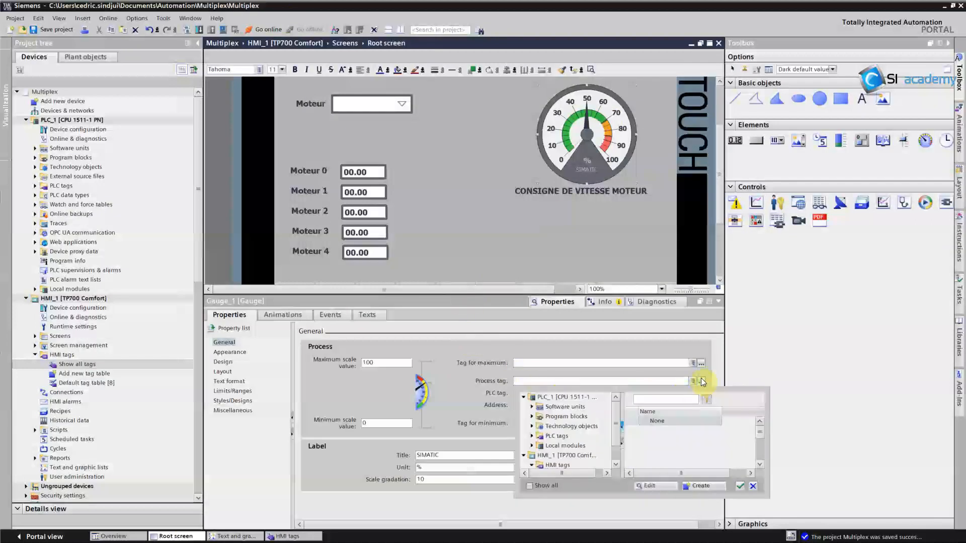
double_click(684, 440)
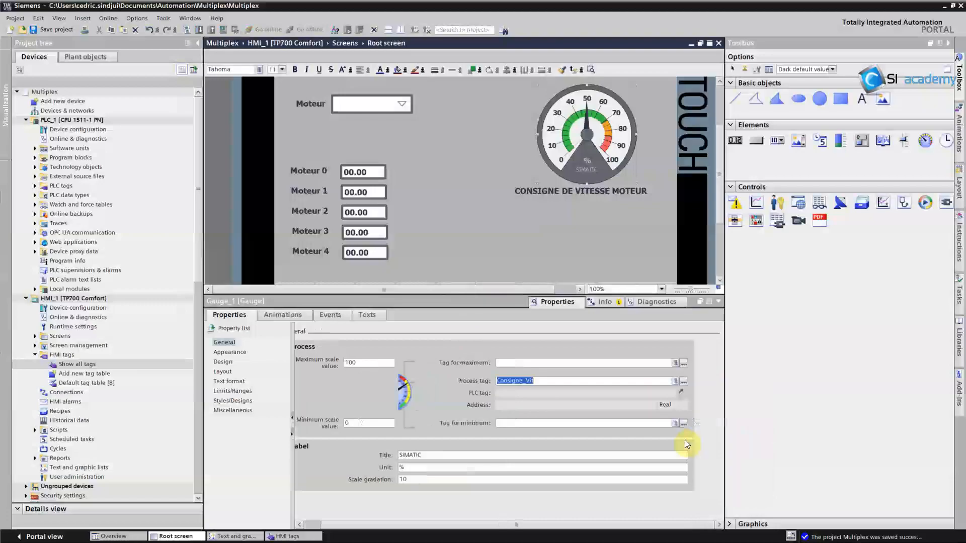
click(489, 208)
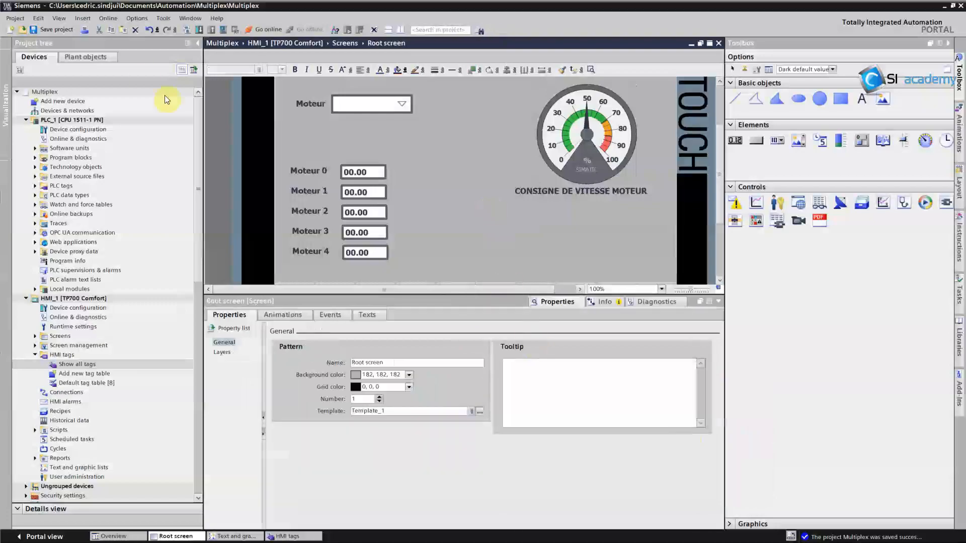
click(56, 29)
- Enable multiplexing for the Consigne_Vit tag in the HMI tags table
click(291, 536)
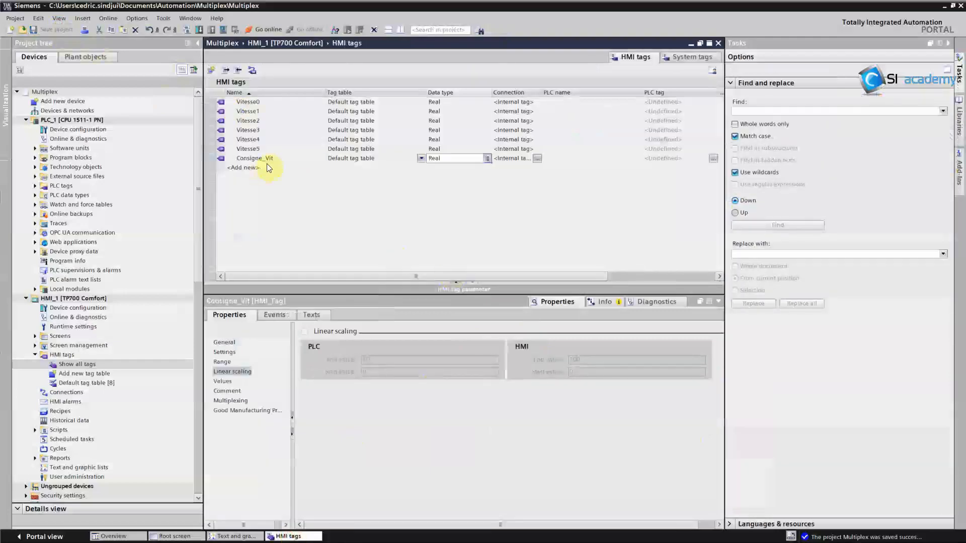
click(265, 159)
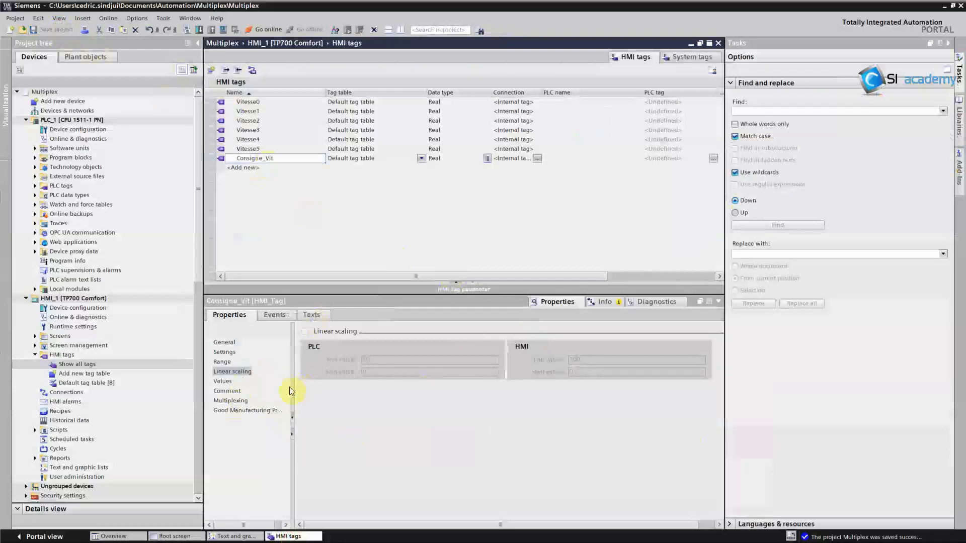
click(235, 401)
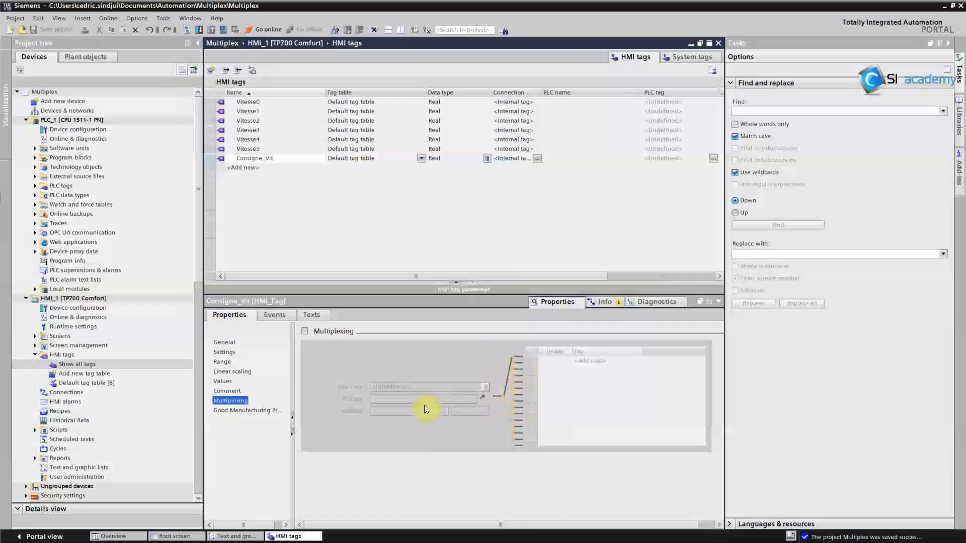
click(305, 333)
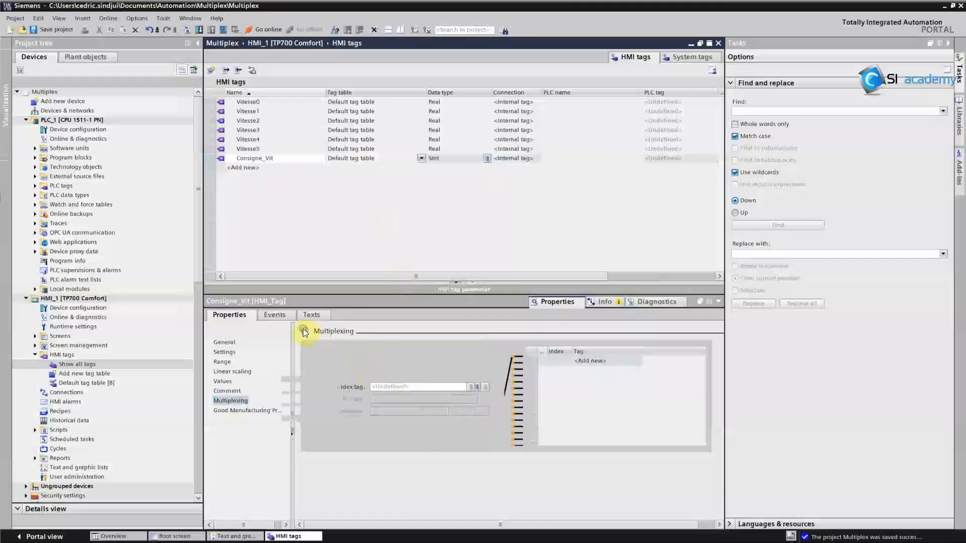
- Add an HMI tag named Index with data type Int below Consigne_Vit
click(274, 167)
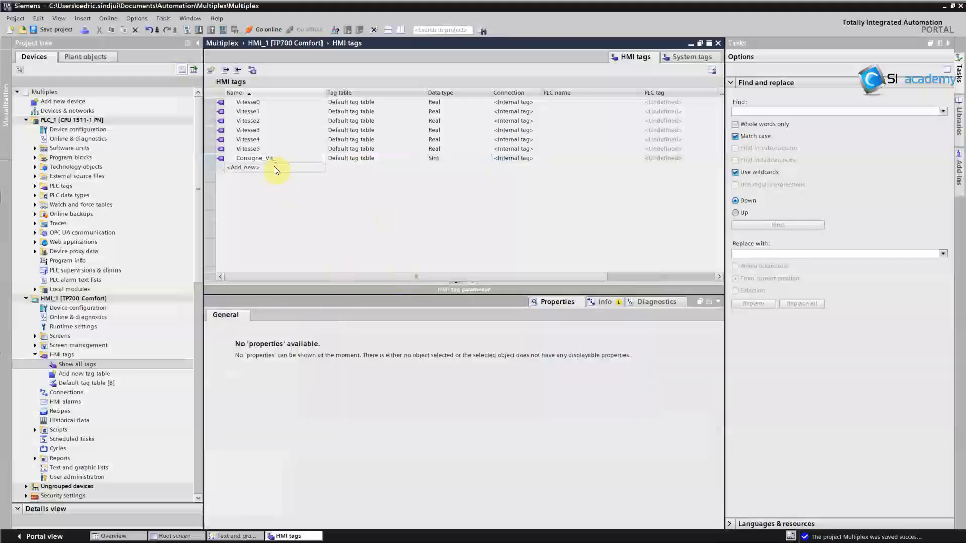
double_click(273, 168)
text(Index)
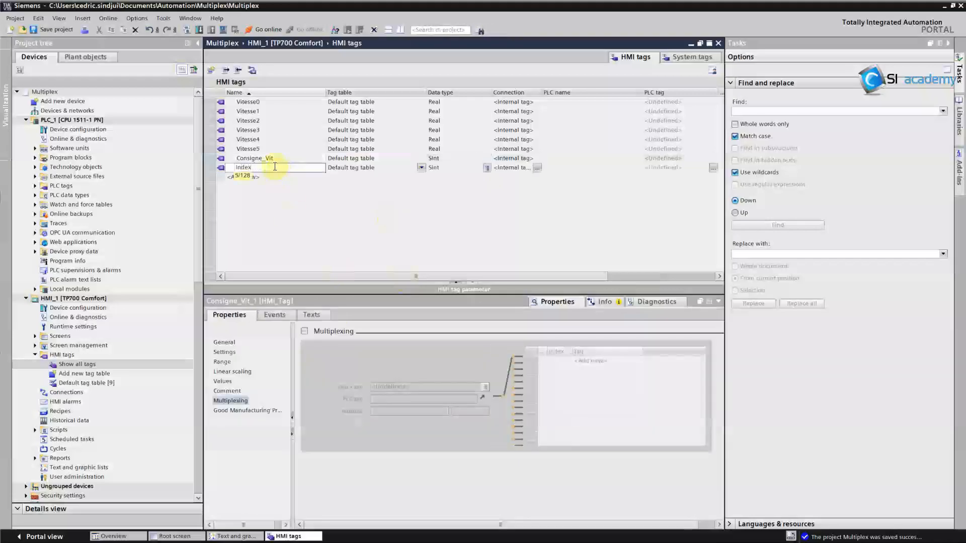
click(439, 167)
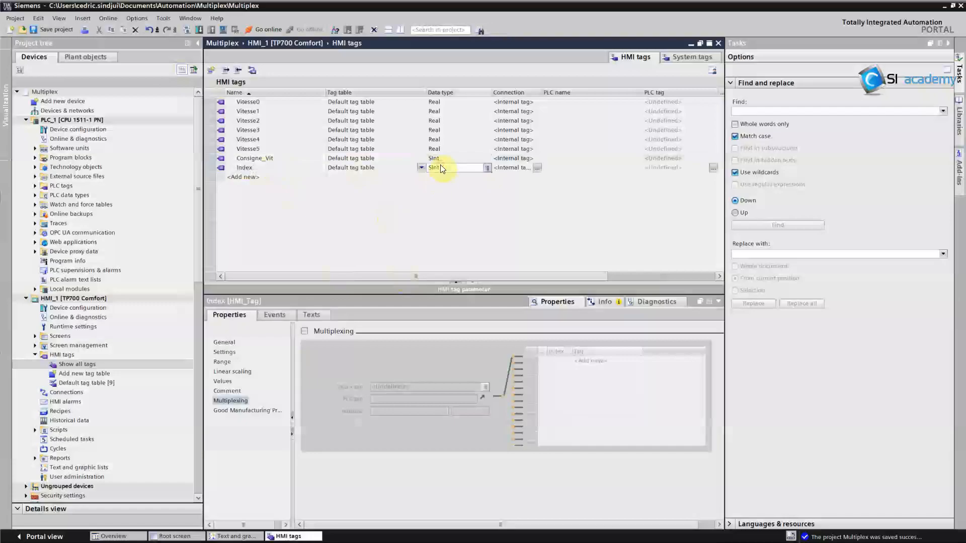
text(Int)
- Set the data type of the Consigne_Vit tag to Real
click(445, 158)
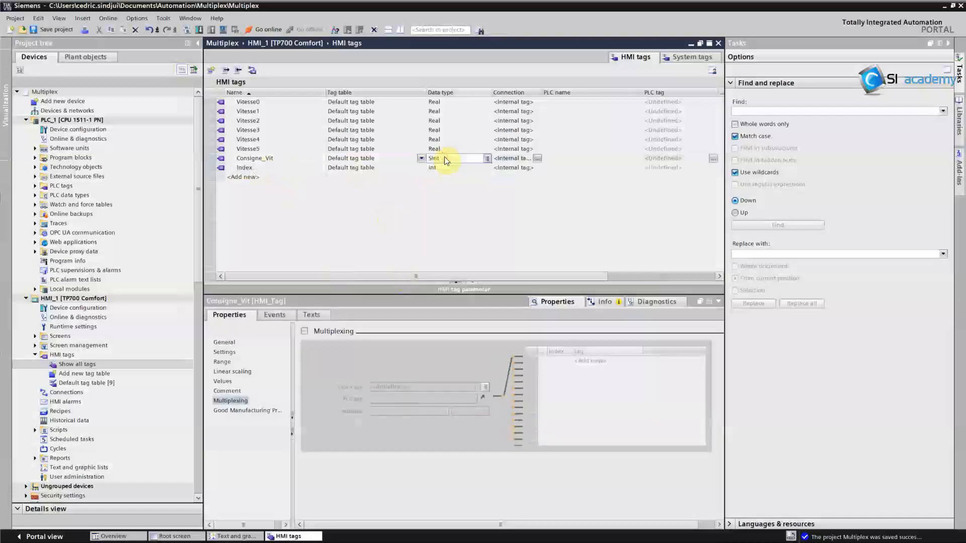
text(Real)
key(Return)
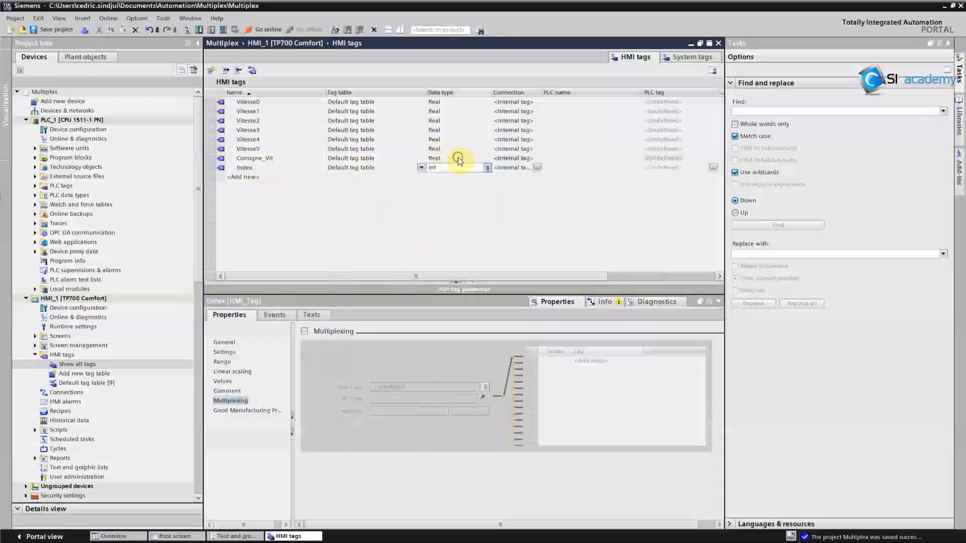
click(457, 159)
click(452, 168)
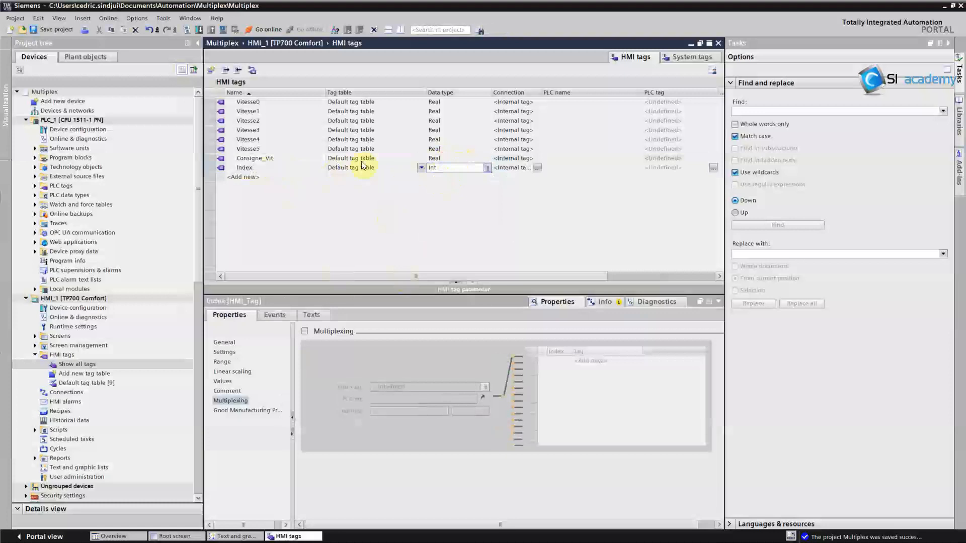
- Enable multiplexing on the Consigne_Vit tag and add five multiplexing entries with indexes 0 to 4
click(346, 160)
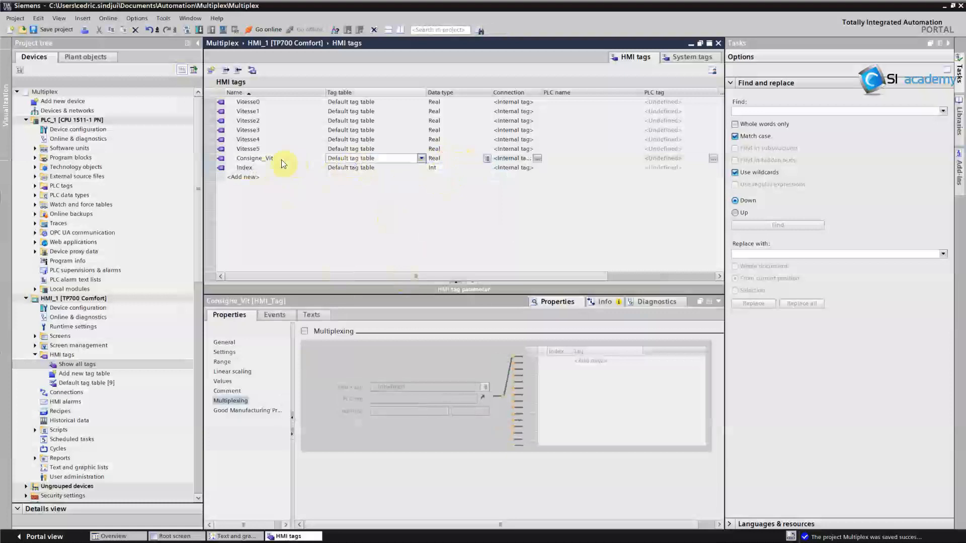
click(305, 330)
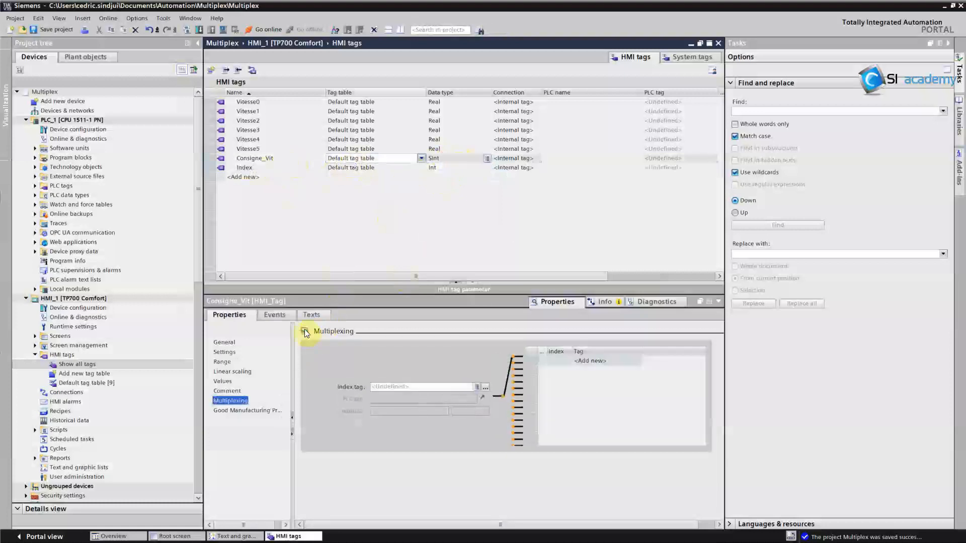
click(603, 361)
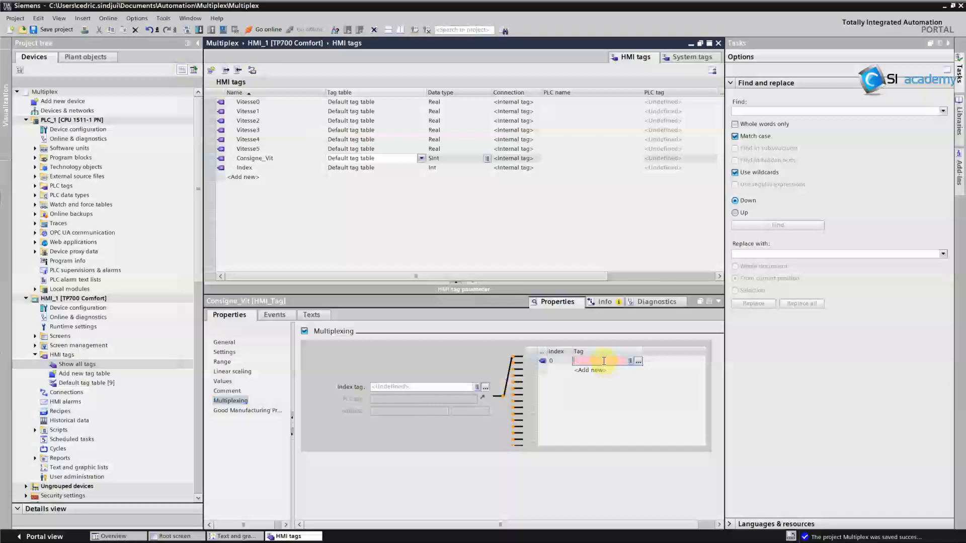
click(594, 370)
click(591, 379)
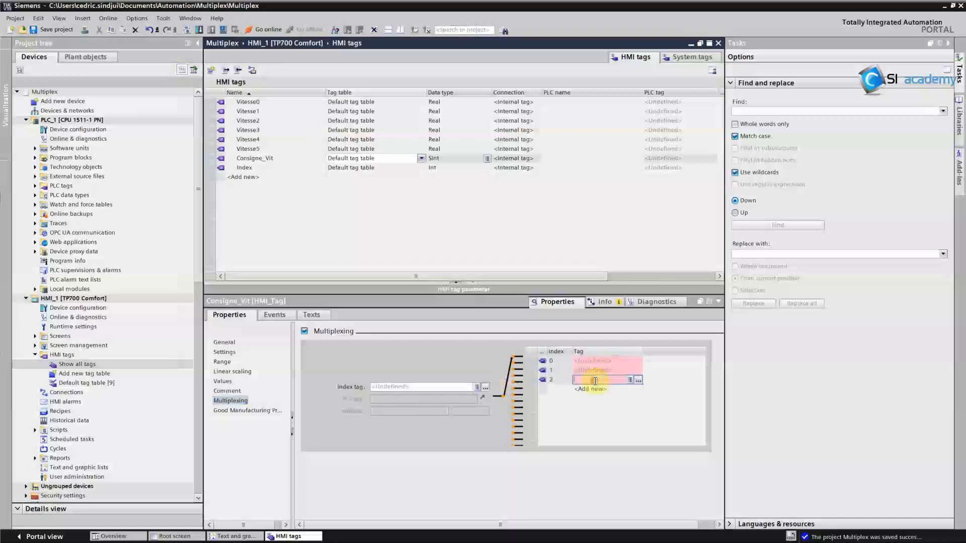
click(589, 390)
click(588, 400)
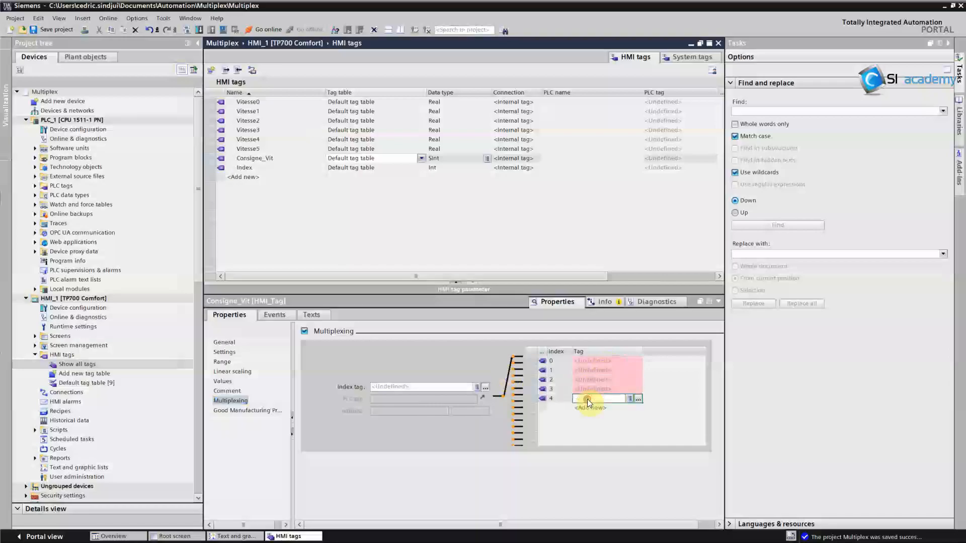
- Set Index as the index tag for multiplexing Consigne_Vit
click(601, 360)
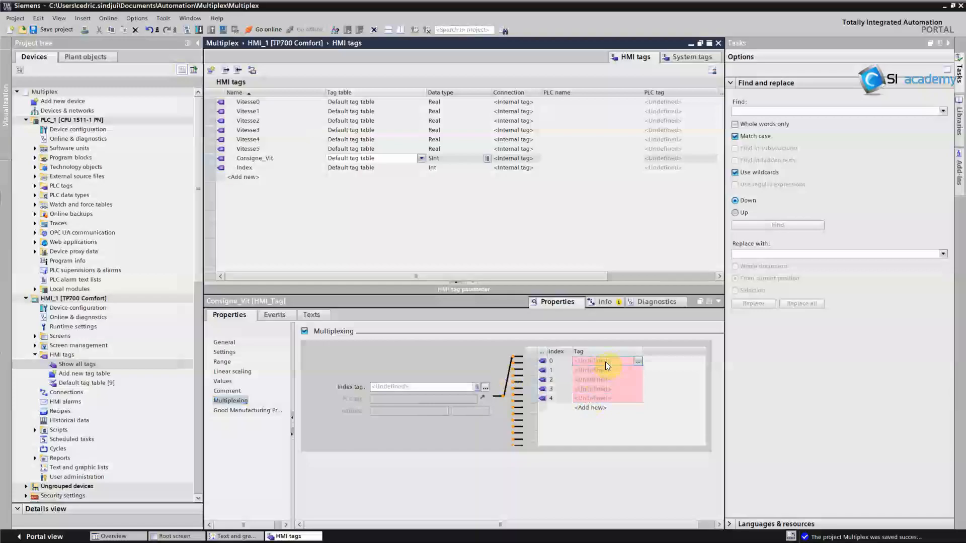
click(486, 387)
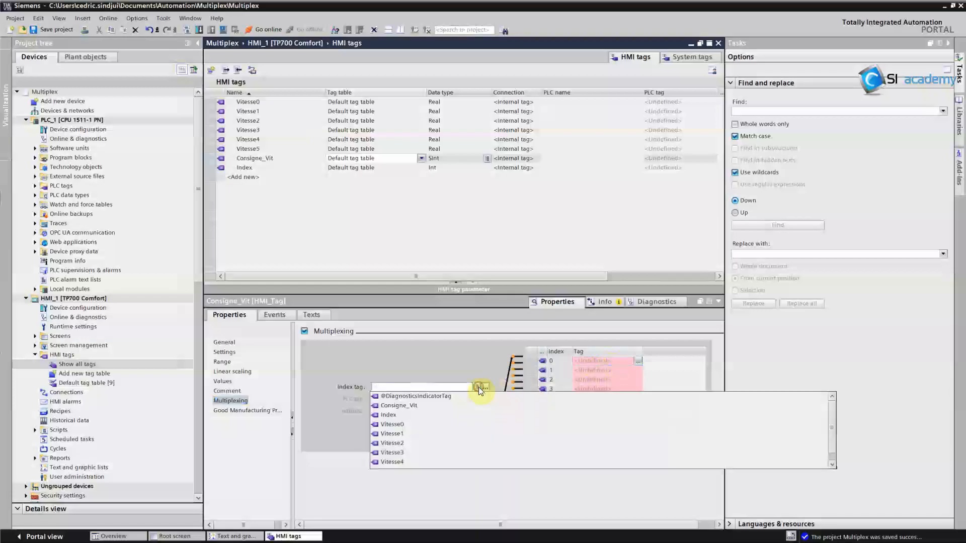
click(422, 416)
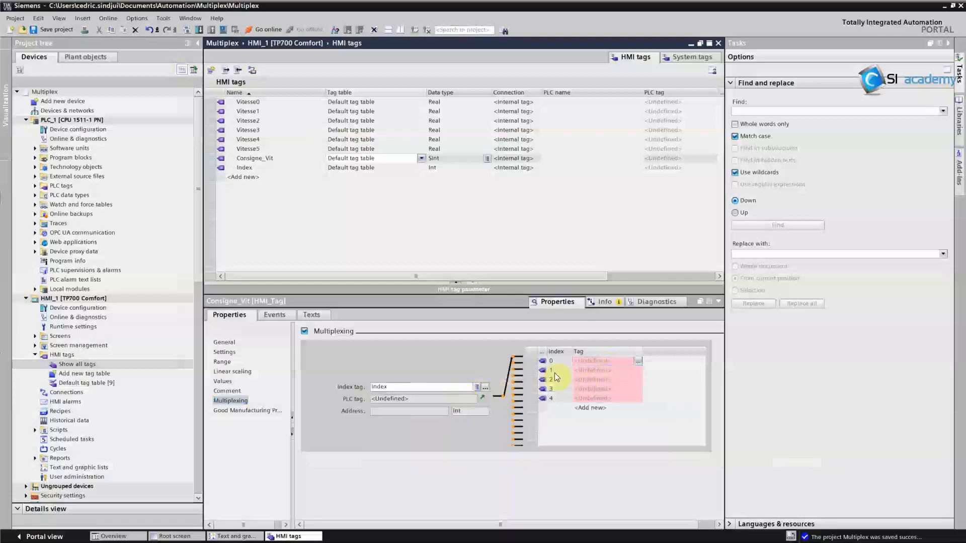
- Assign the Vitesse0 tag to multiplexing index 0 and Vitesse1 to index 1
click(639, 362)
click(638, 361)
double_click(720, 420)
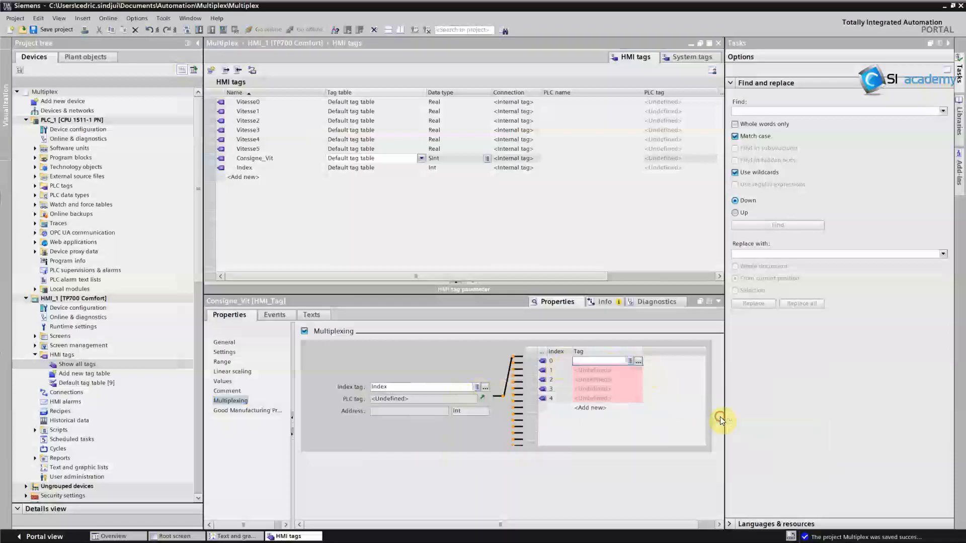
click(622, 370)
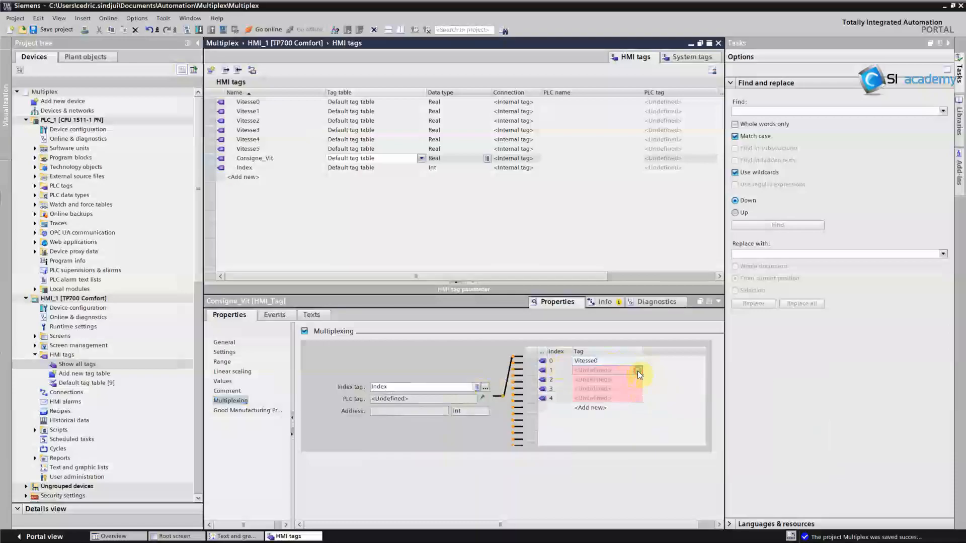
click(638, 370)
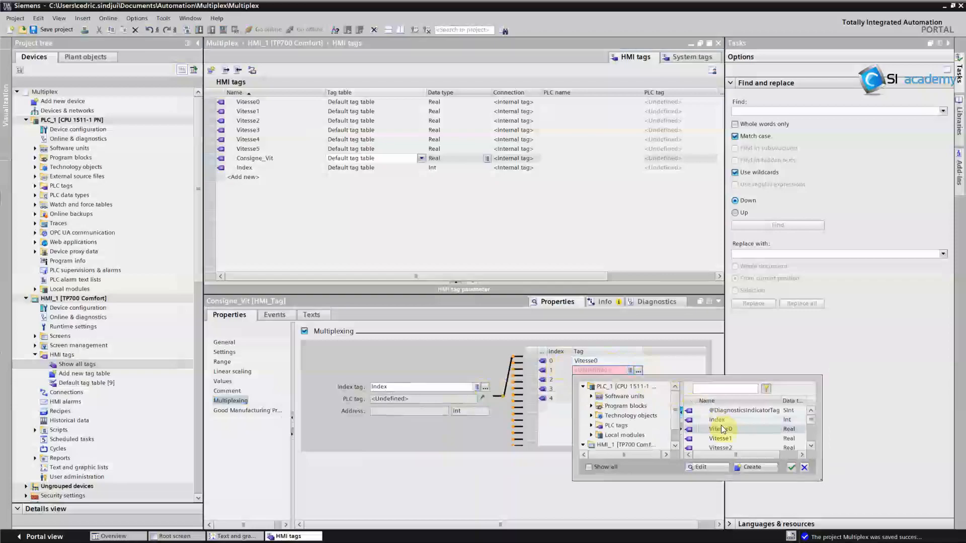
double_click(720, 438)
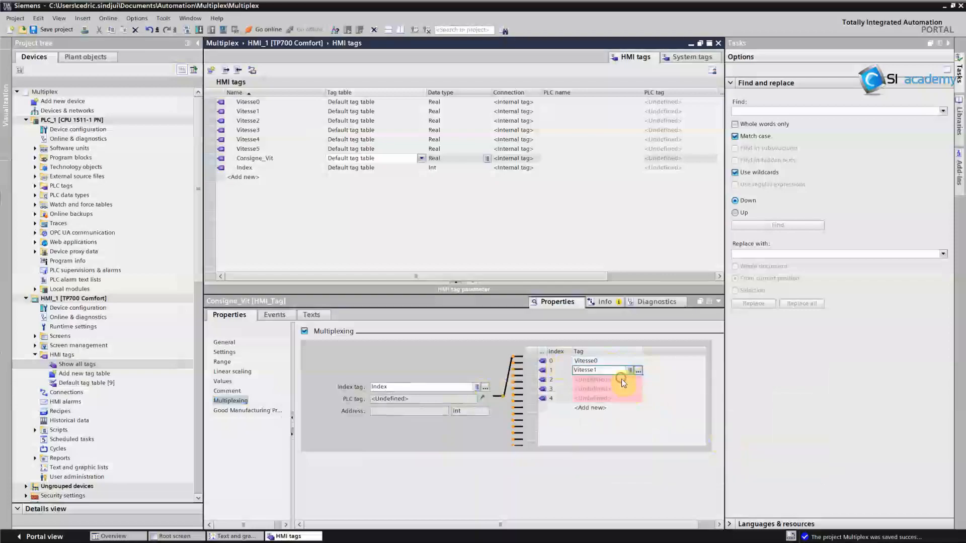
- Assign the Vitesse2 tag to multiplexing index 2 and Vitesse3 to index 3
click(621, 380)
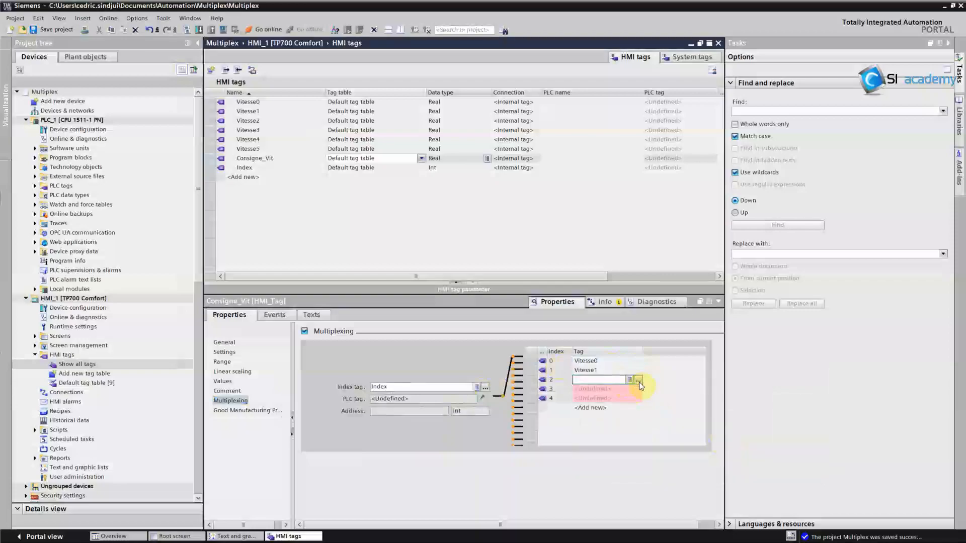
click(638, 382)
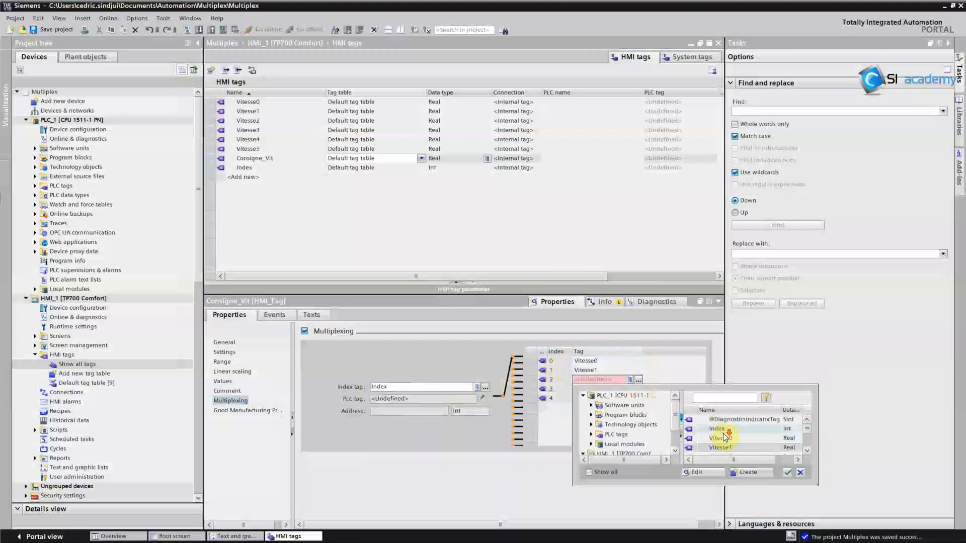
click(807, 449)
click(807, 449)
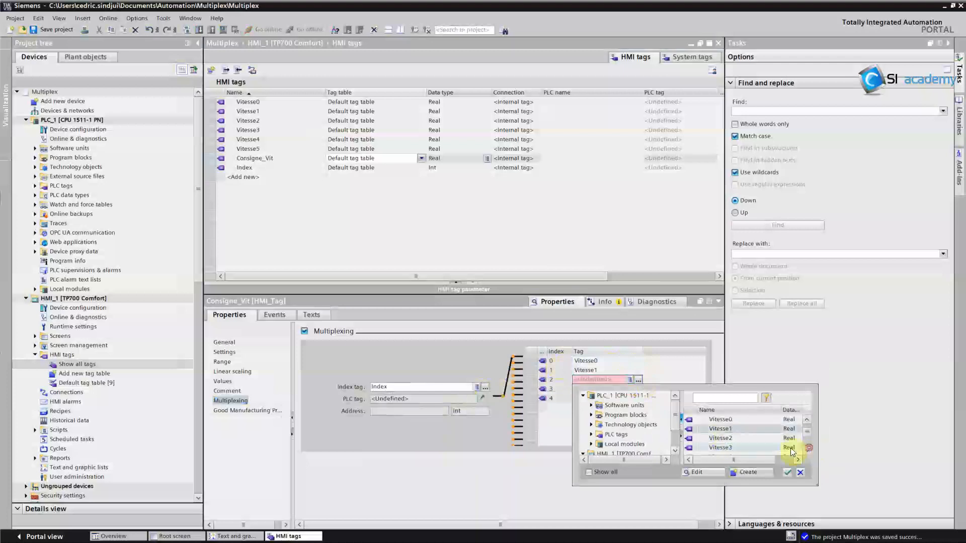
double_click(731, 439)
click(616, 388)
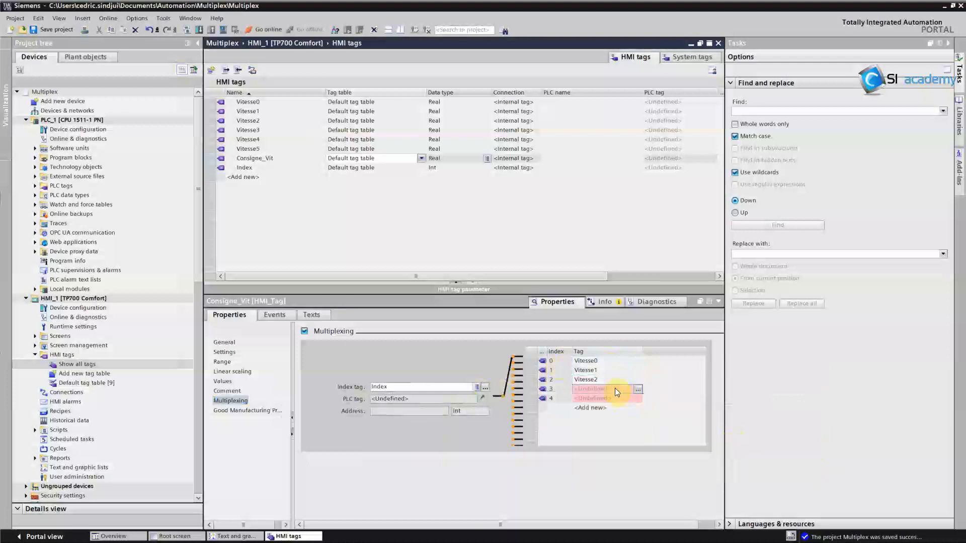
click(636, 391)
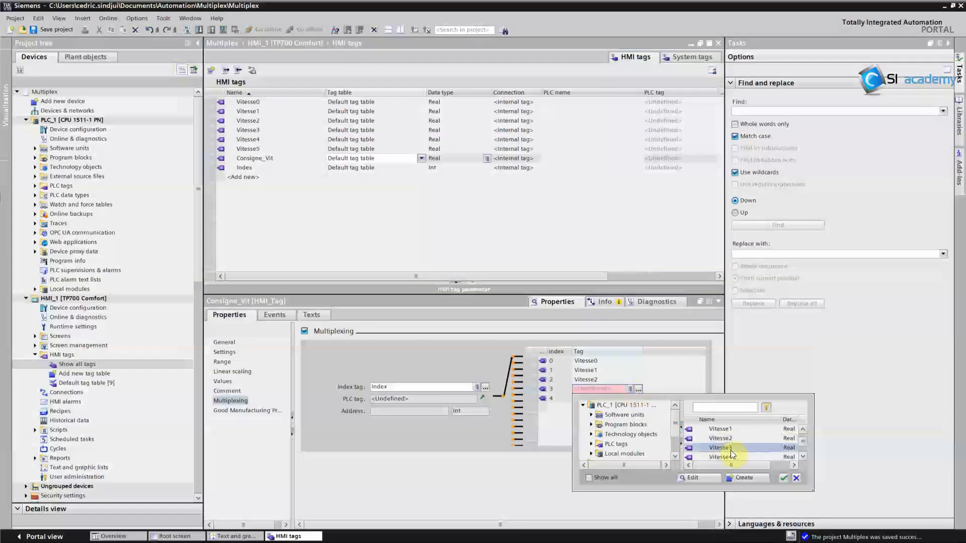
double_click(730, 449)
- Assign the Vitesse4 tag to multiplexing index 4 of Consigne_Vit
click(621, 399)
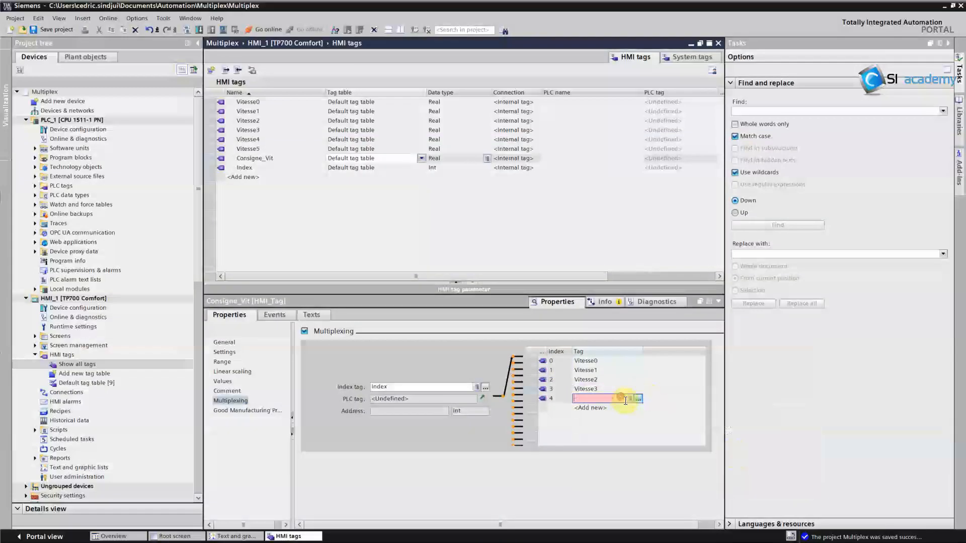
click(630, 399)
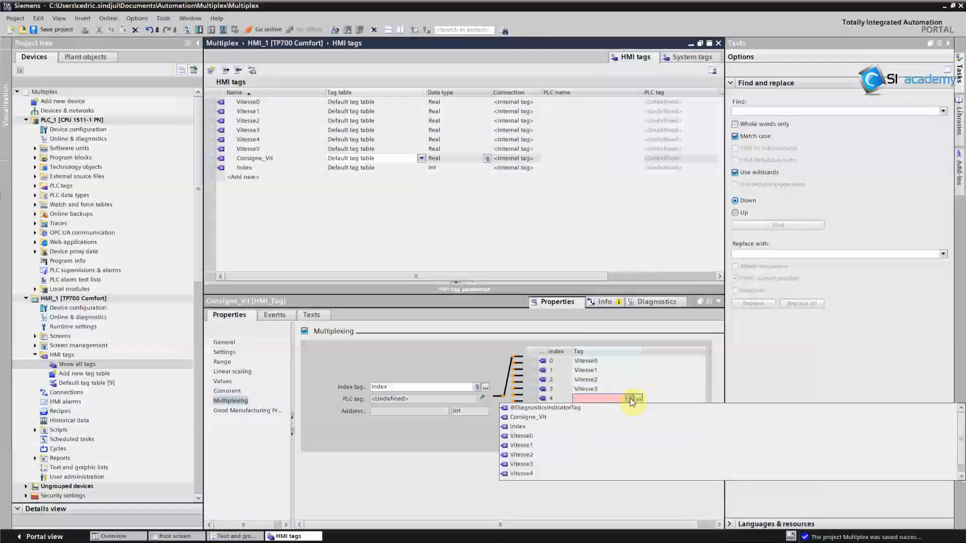
double_click(545, 475)
click(587, 380)
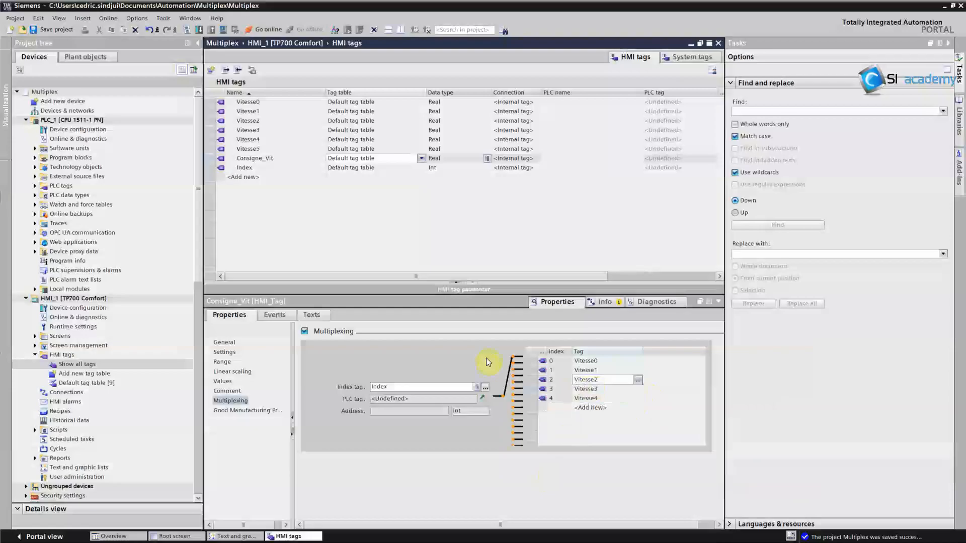
click(266, 159)
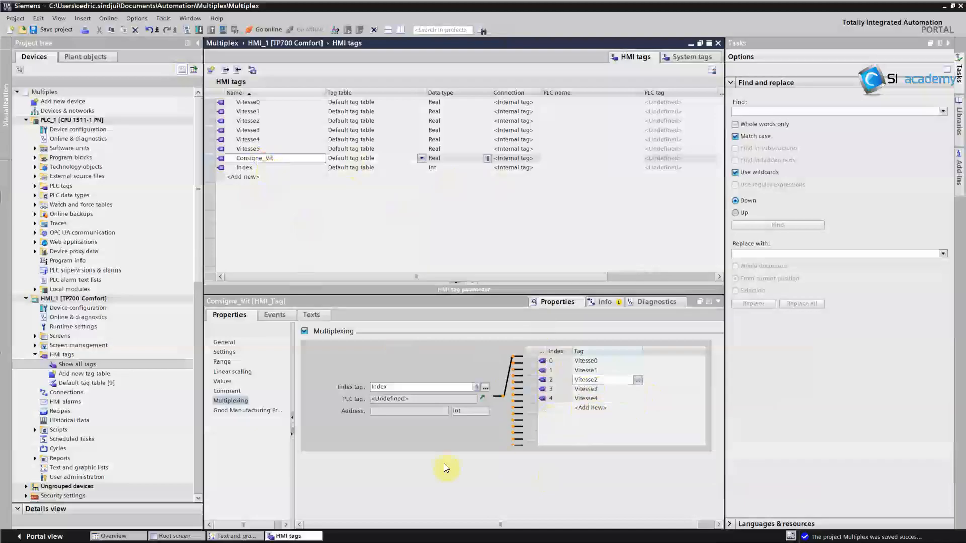
- On the root screen, set Index as the process tag of the symbolic I/O field beside the Moteur label
click(179, 537)
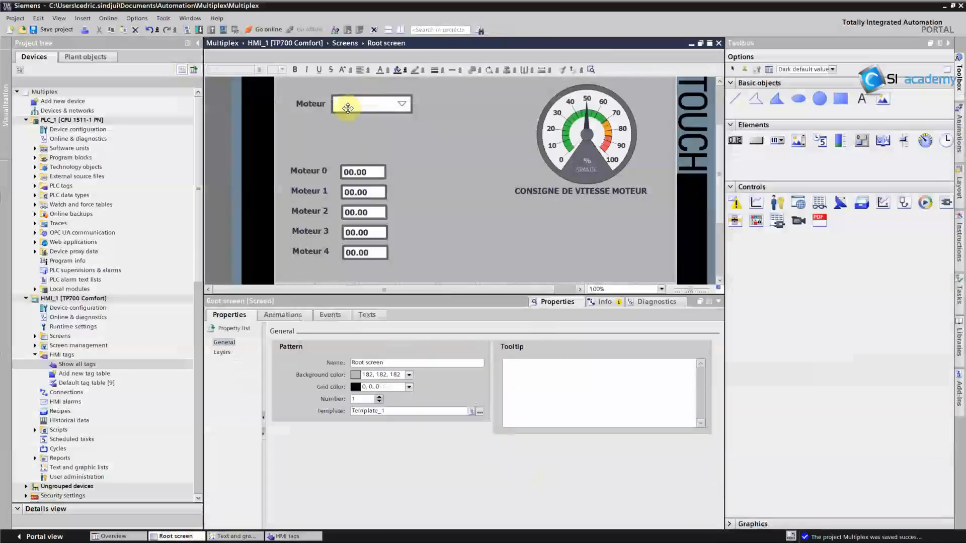
click(372, 103)
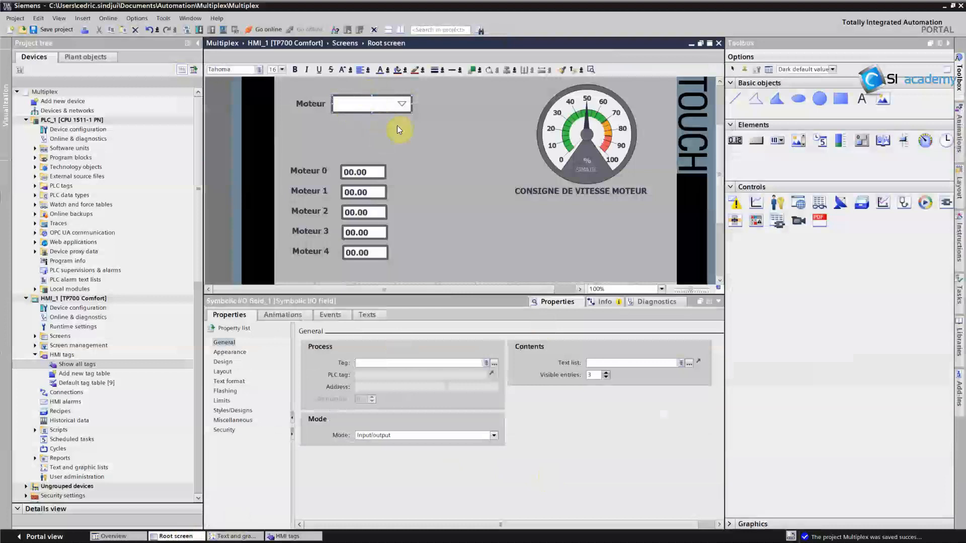
click(486, 362)
click(376, 392)
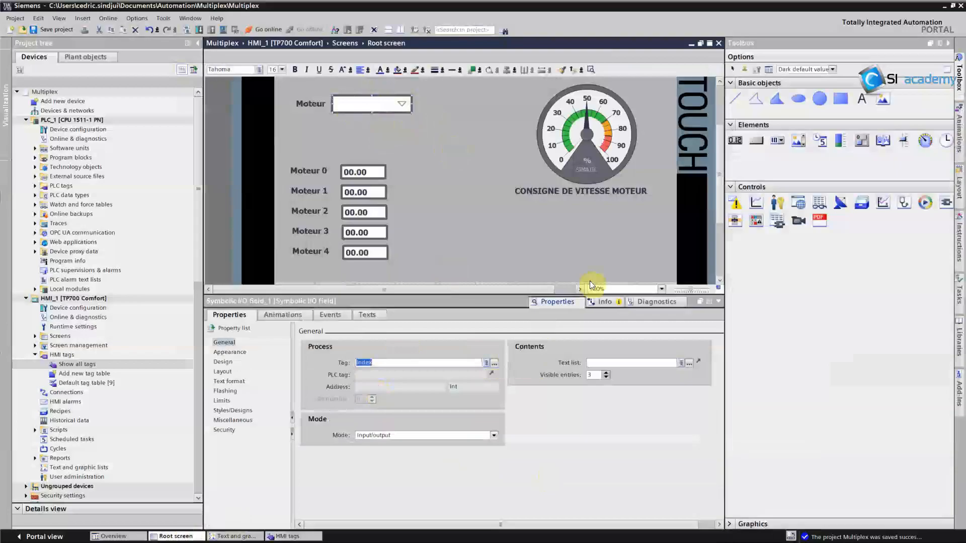
click(436, 150)
click(377, 114)
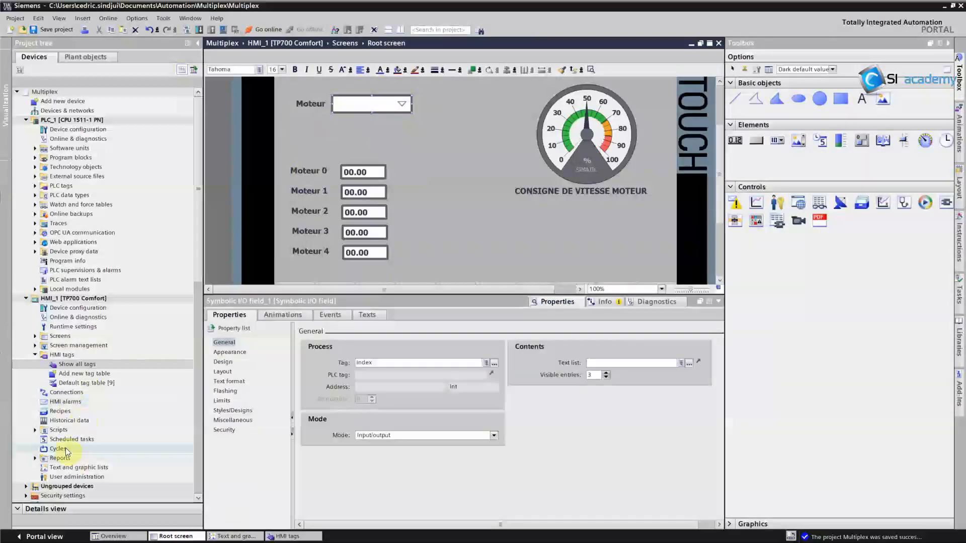
- Open the text and graphic lists and delete the SOUFFLAGE 1 entry from the Moteur text list
click(74, 468)
double_click(74, 466)
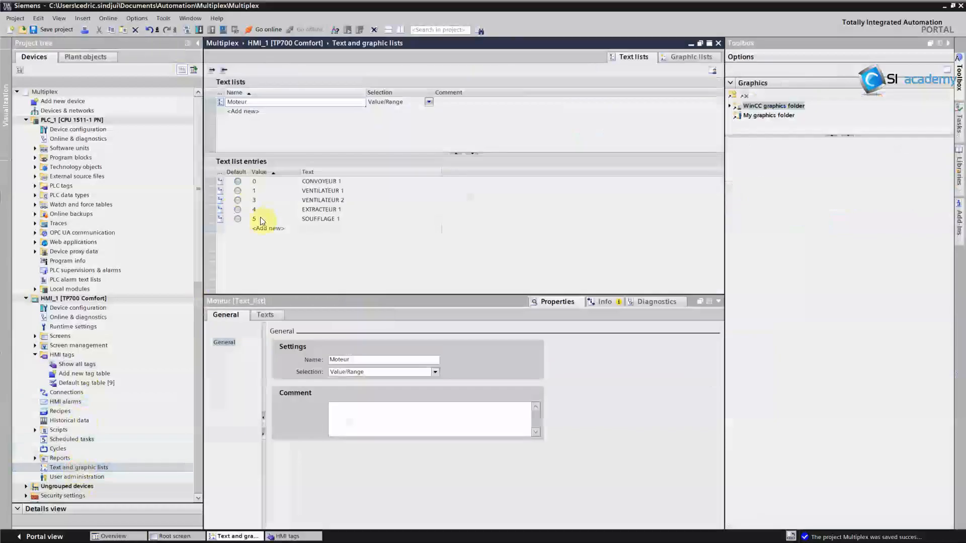
click(254, 219)
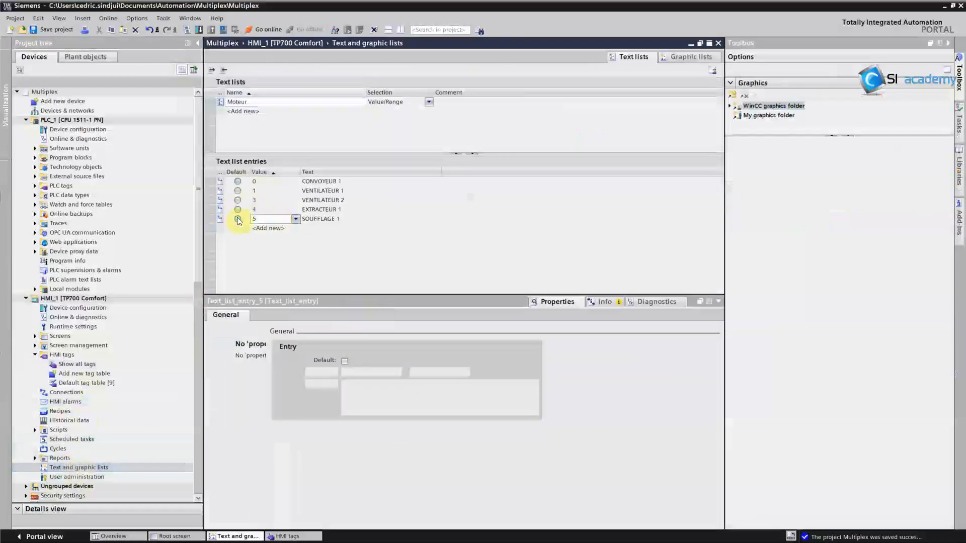
click(211, 218)
right_click(211, 219)
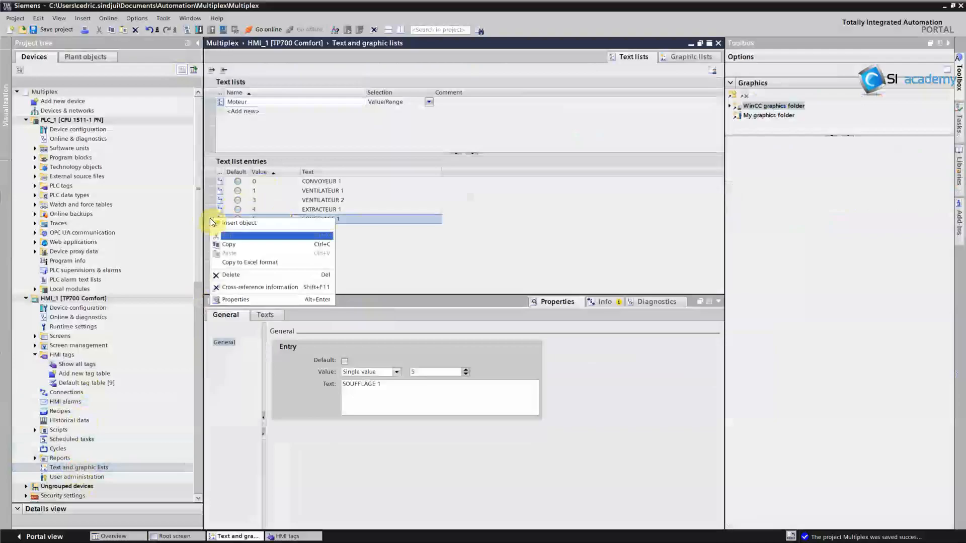
click(230, 274)
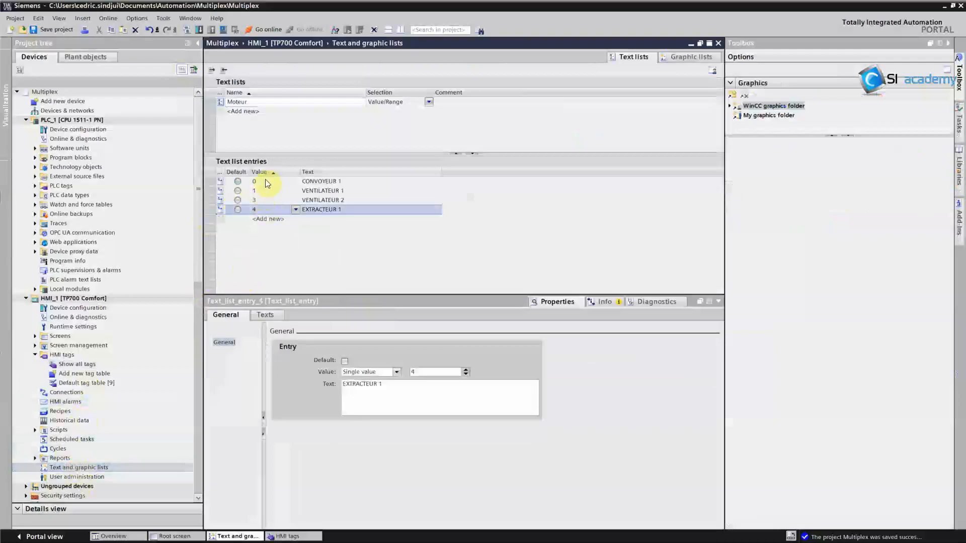
- Set the value of the VENTILATEUR 2 entry to 2 and the EXTRACTEUR 1 entry to 3
click(259, 199)
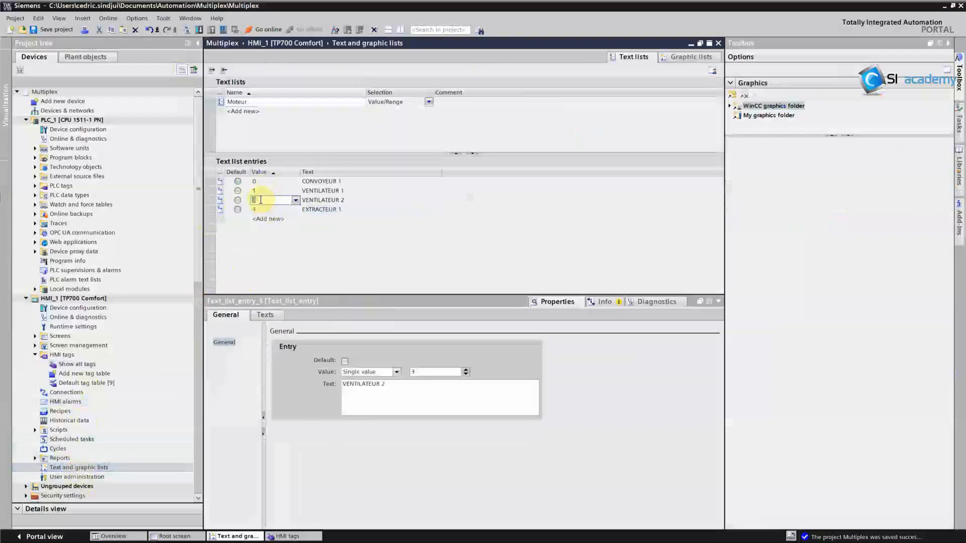
text(2)
key(Return)
text(3)
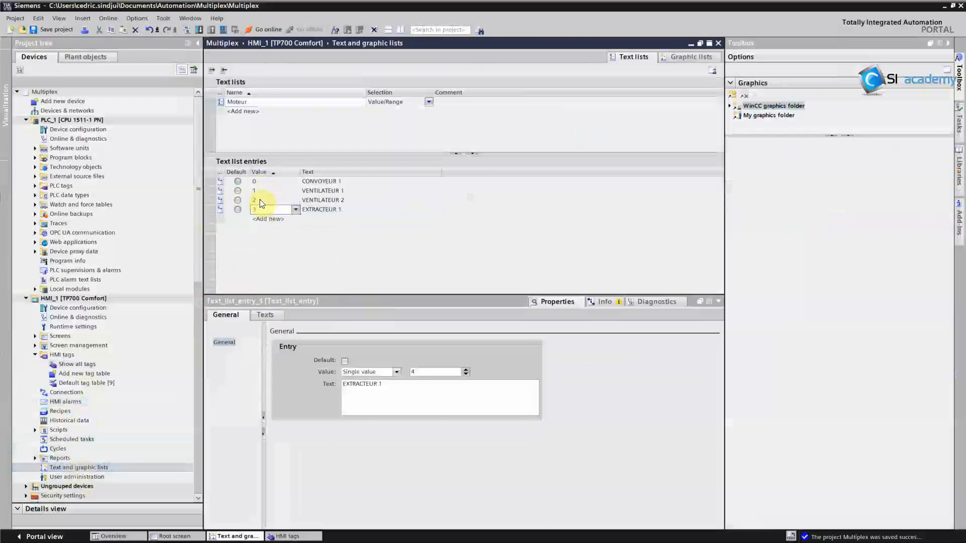
key(Return)
- Add a text list entry with value 4 and the text SOUFFLAGE to the Moteur list
key(Return)
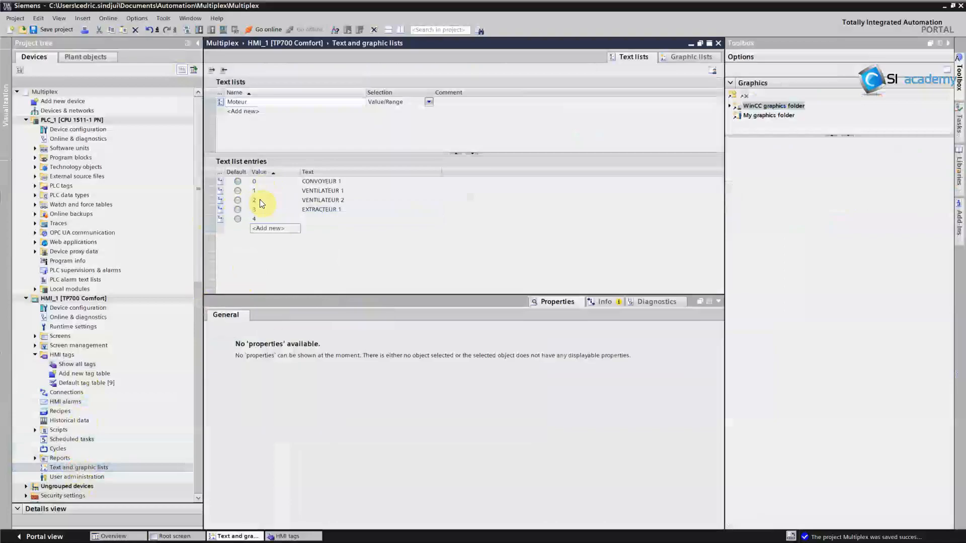
click(317, 219)
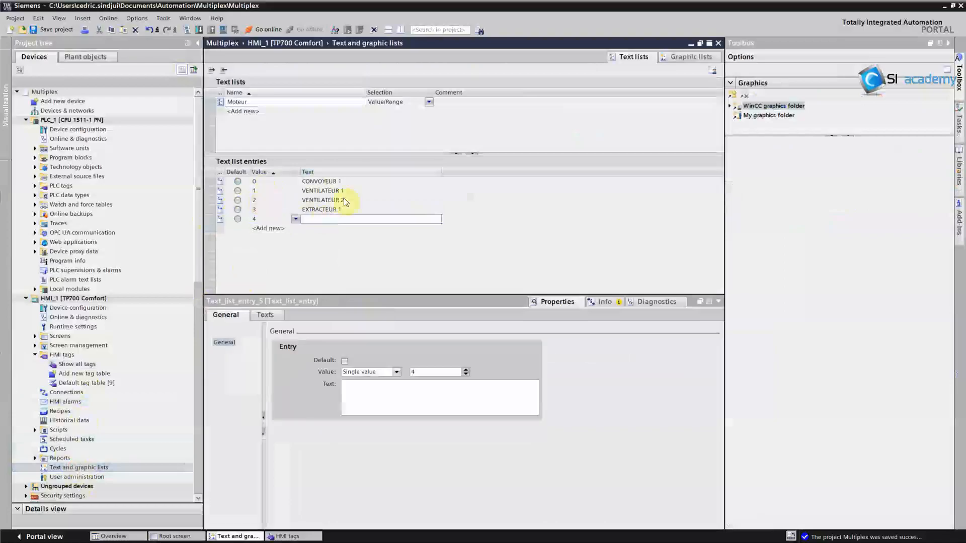
text(SOUFFLAGE)
click(333, 199)
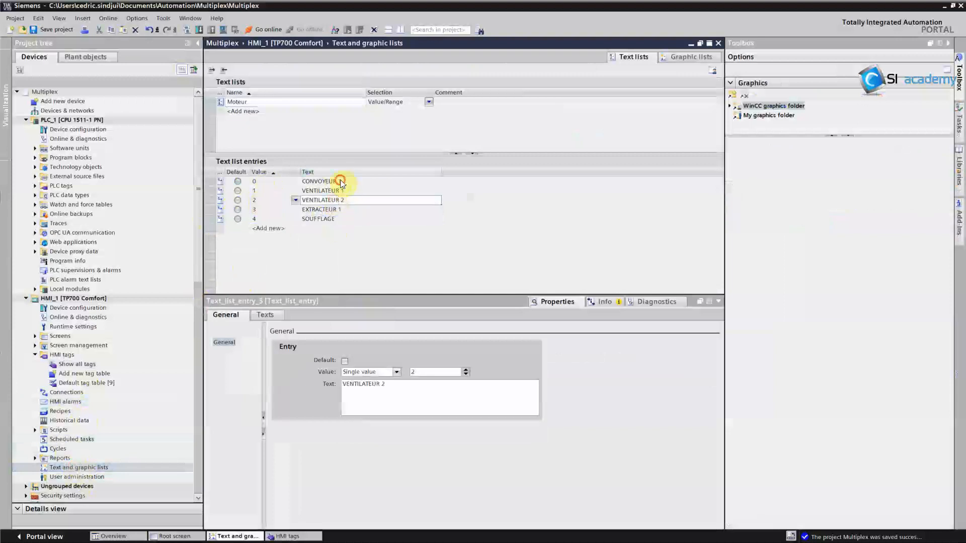
click(340, 180)
click(336, 190)
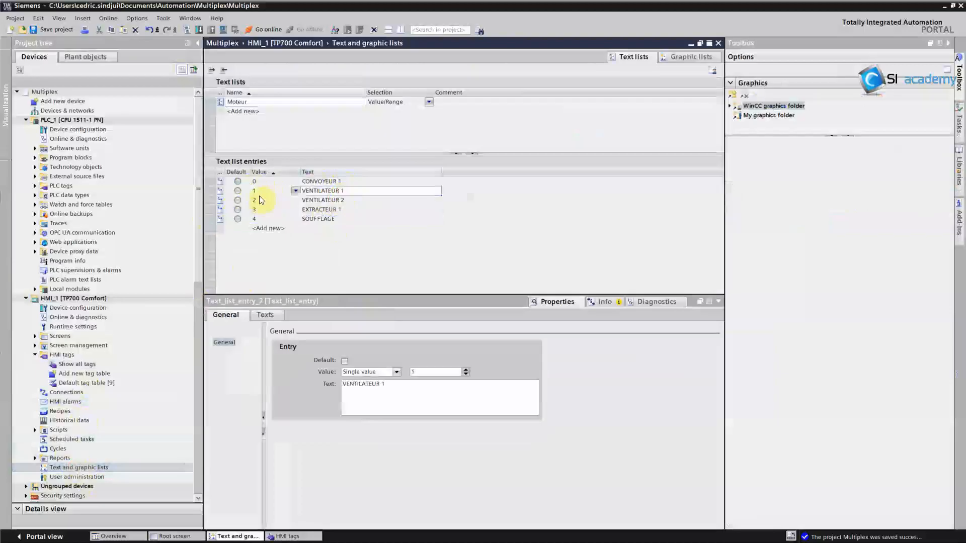
click(322, 200)
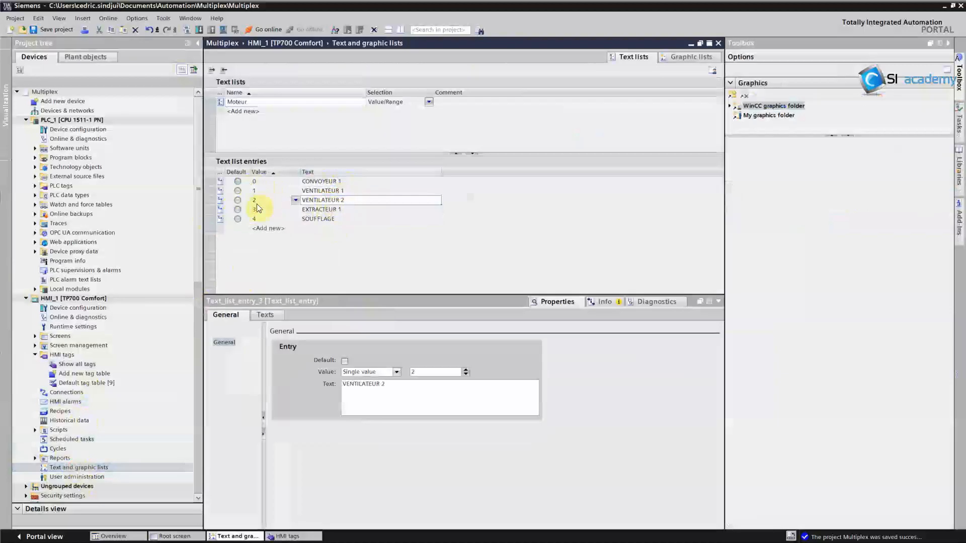
click(342, 210)
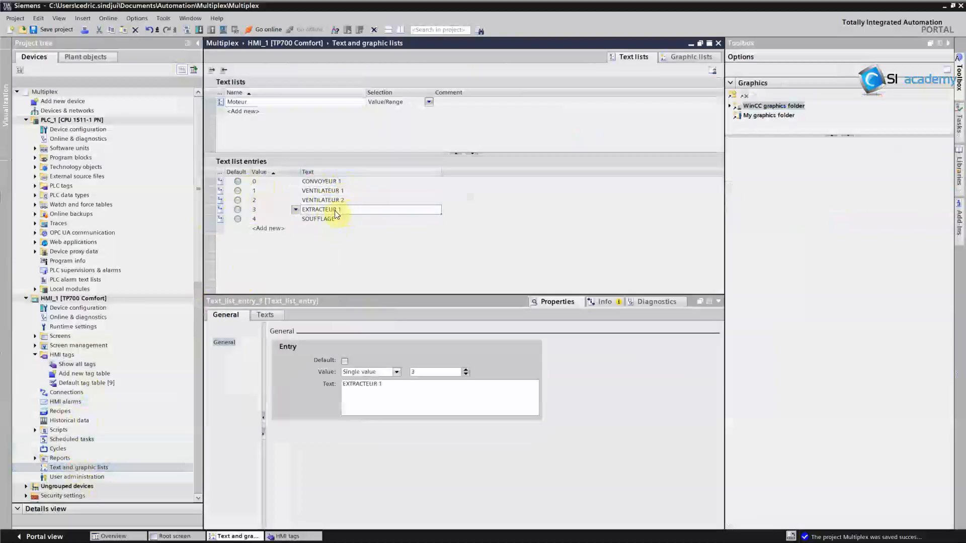
click(309, 220)
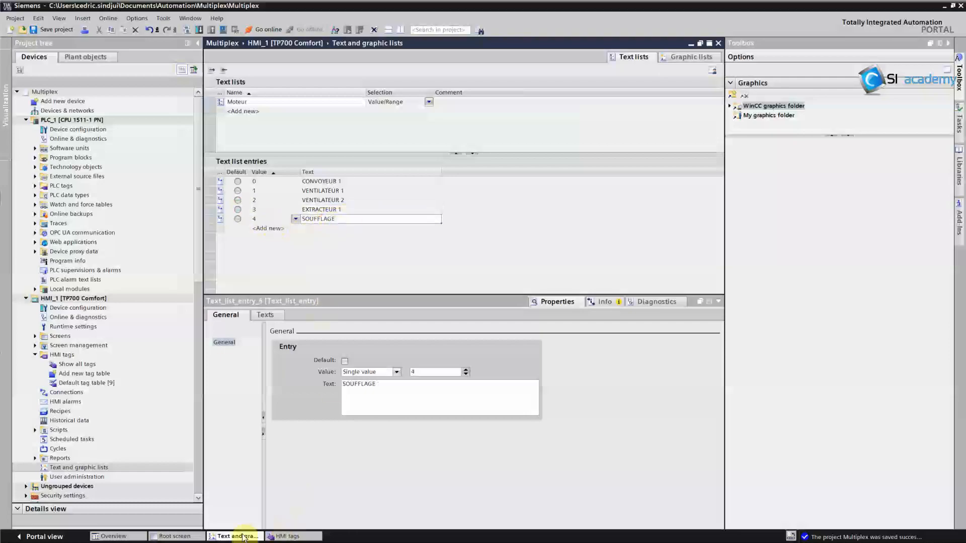
- On the root screen, assign the Moteur text list to the symbolic I/O field beside the Moteur label
click(190, 535)
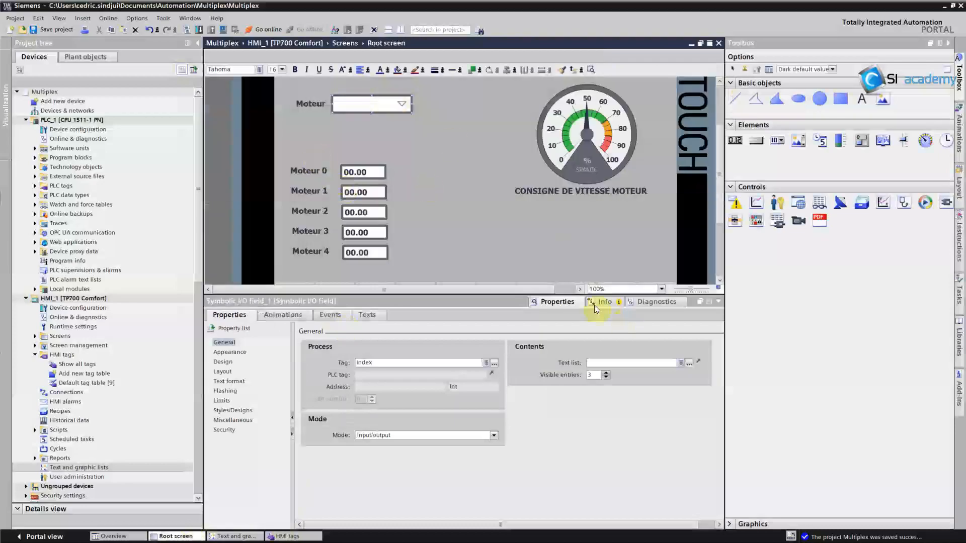
click(689, 362)
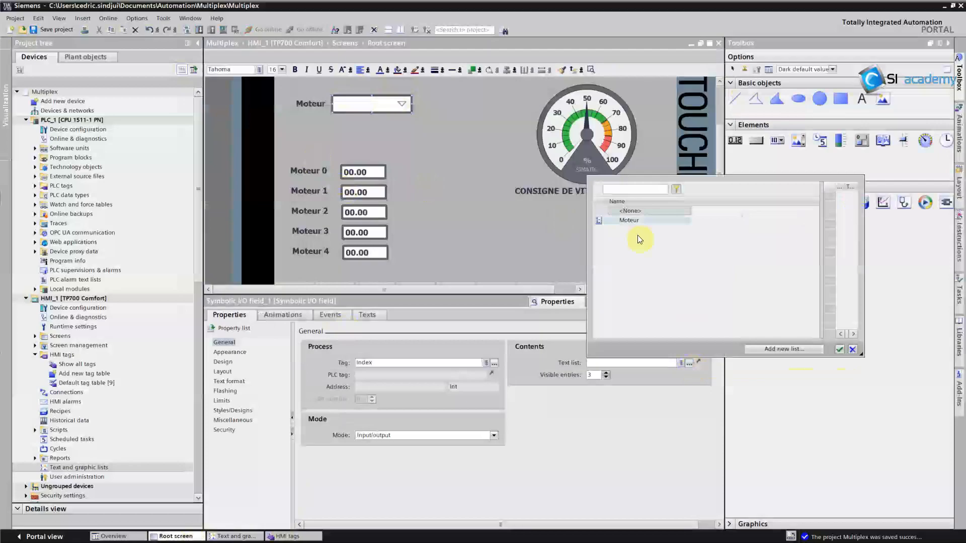
click(635, 223)
click(839, 349)
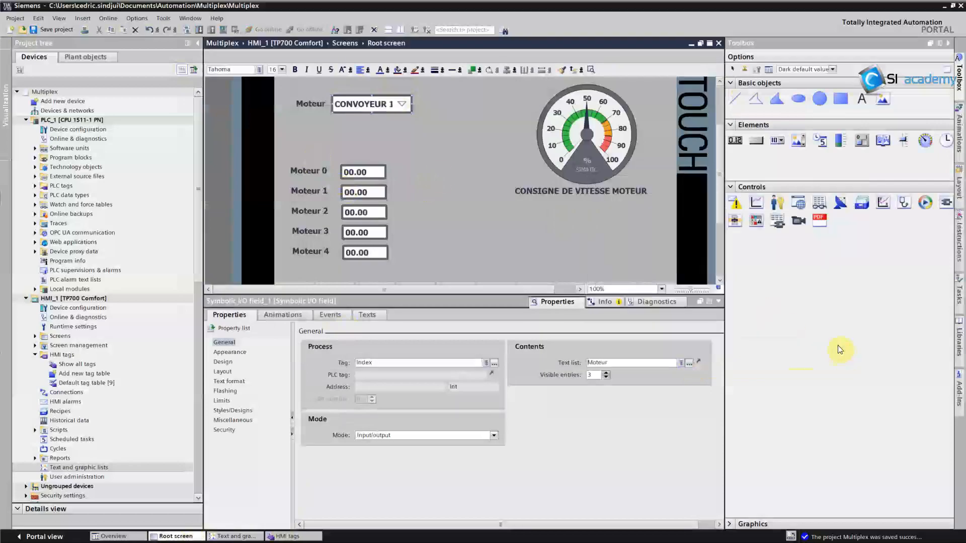
click(424, 158)
click(348, 101)
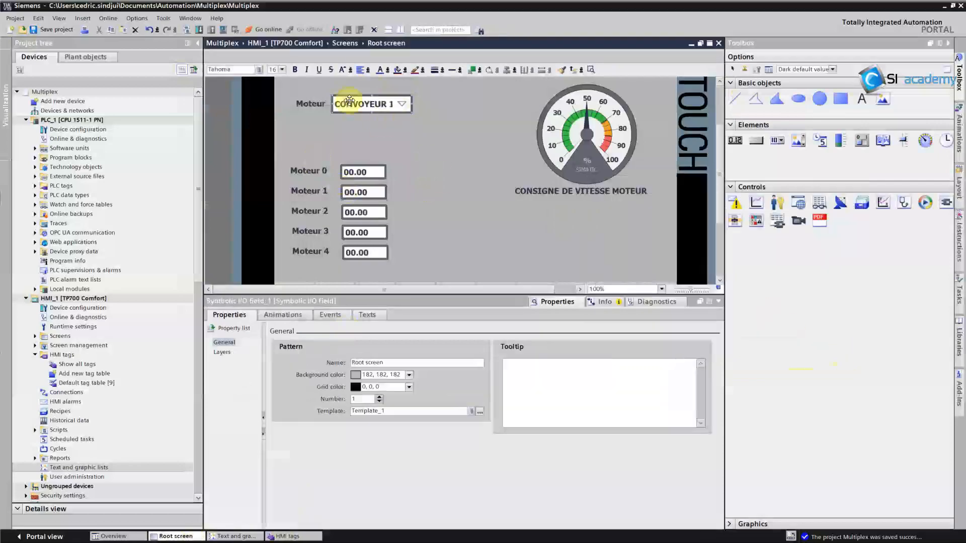
click(382, 135)
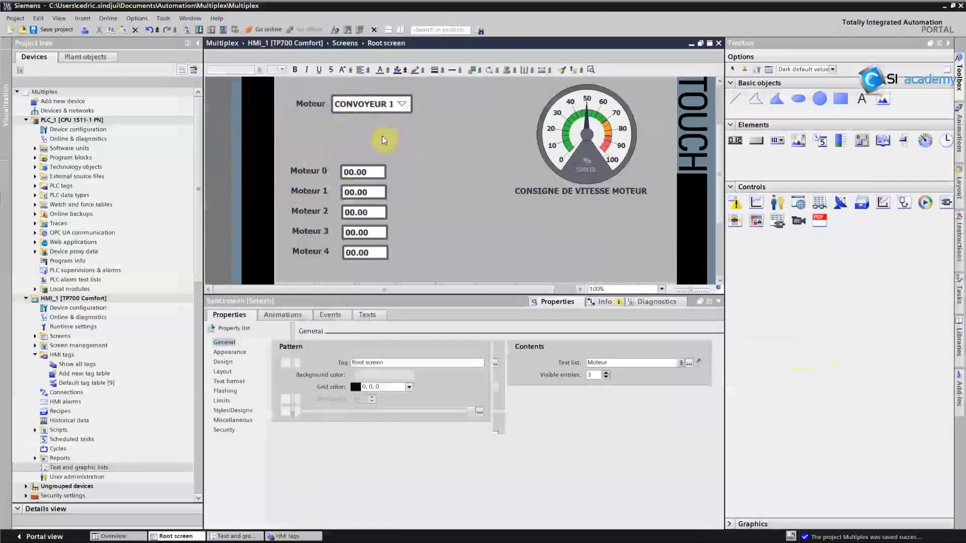
- Save the project and compile the hardware and software changes of HMI_1
click(65, 30)
click(83, 300)
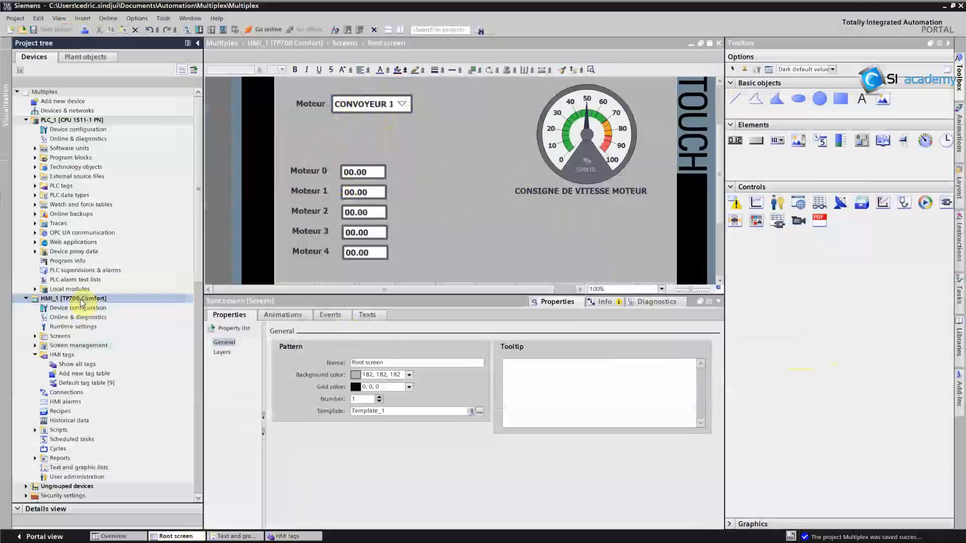
right_click(81, 301)
mouse_move(176, 121)
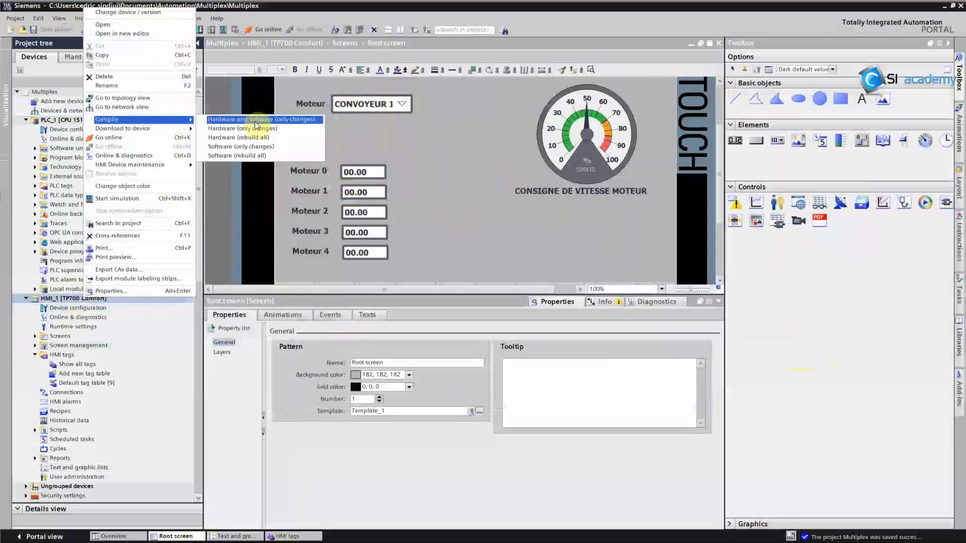
click(281, 119)
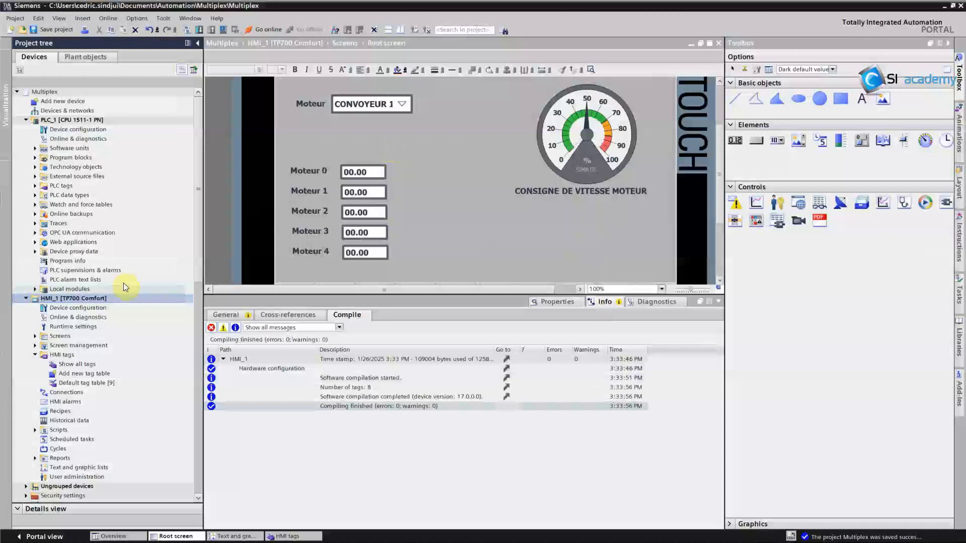
- Start the simulation of HMI_1 and place its runtime window over the root screen editor
right_click(95, 299)
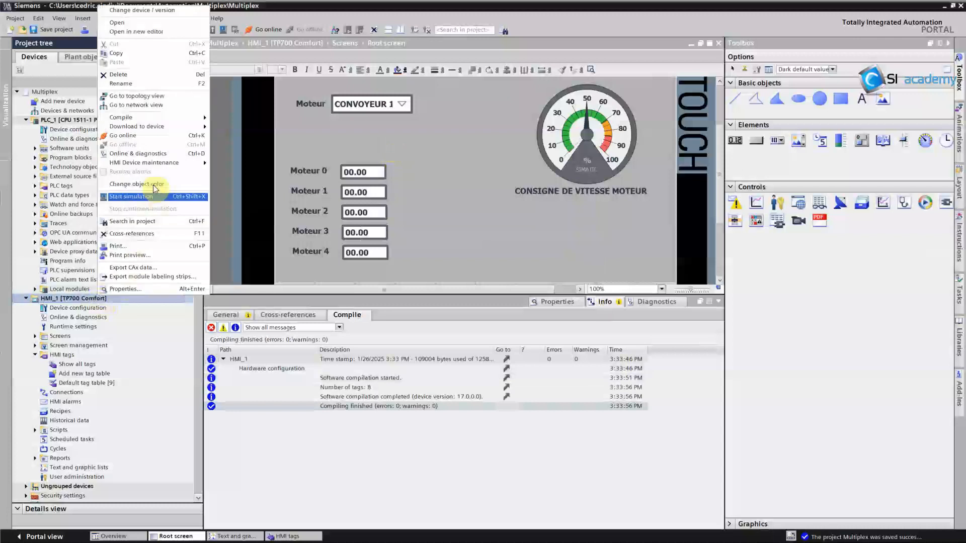
click(156, 197)
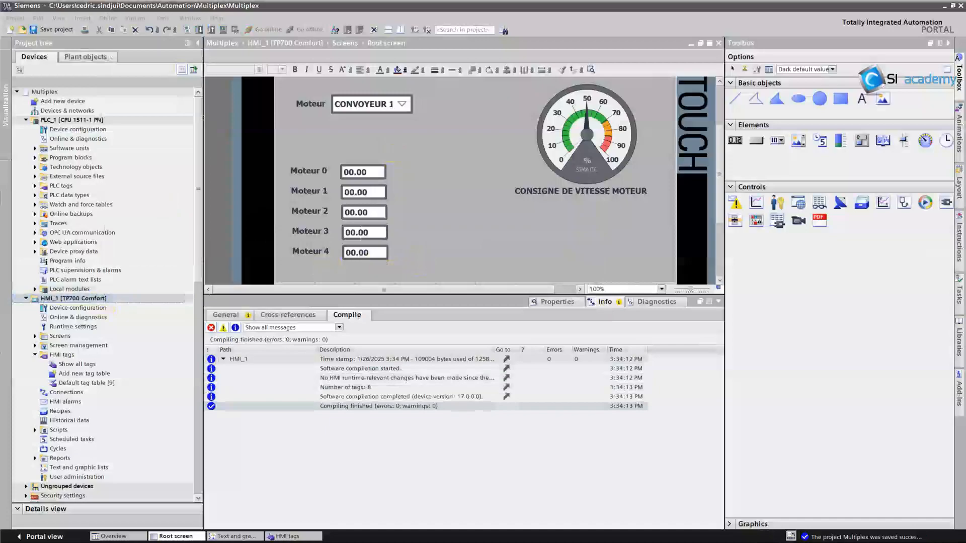
drag(314, 79, 480, 86)
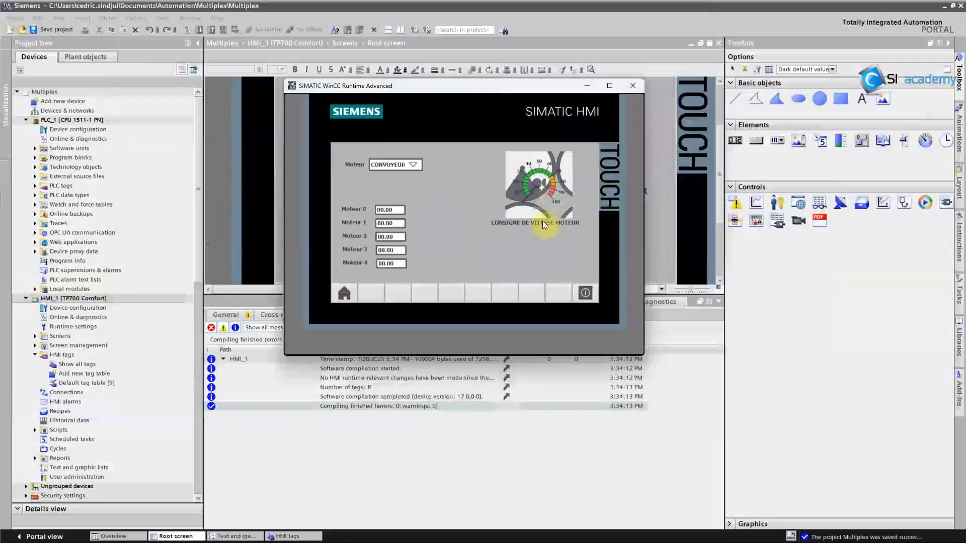
- Set the Moteur 0 speed to 36.5 in the running simulation
click(385, 210)
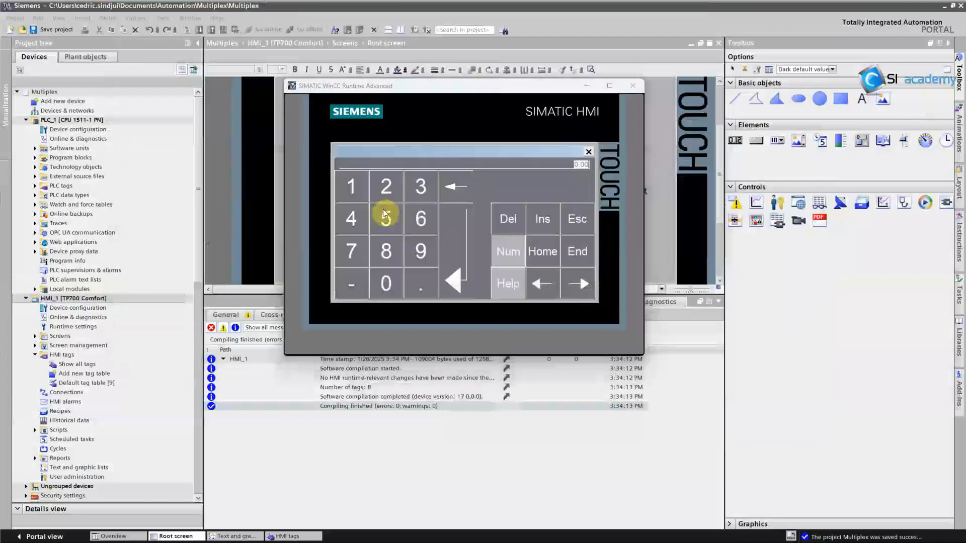
click(421, 188)
click(421, 218)
click(418, 285)
click(391, 219)
click(466, 264)
- Set the Moteur 1 speed to 55.3 in the simulation
click(400, 223)
click(394, 220)
click(387, 216)
click(421, 288)
click(421, 188)
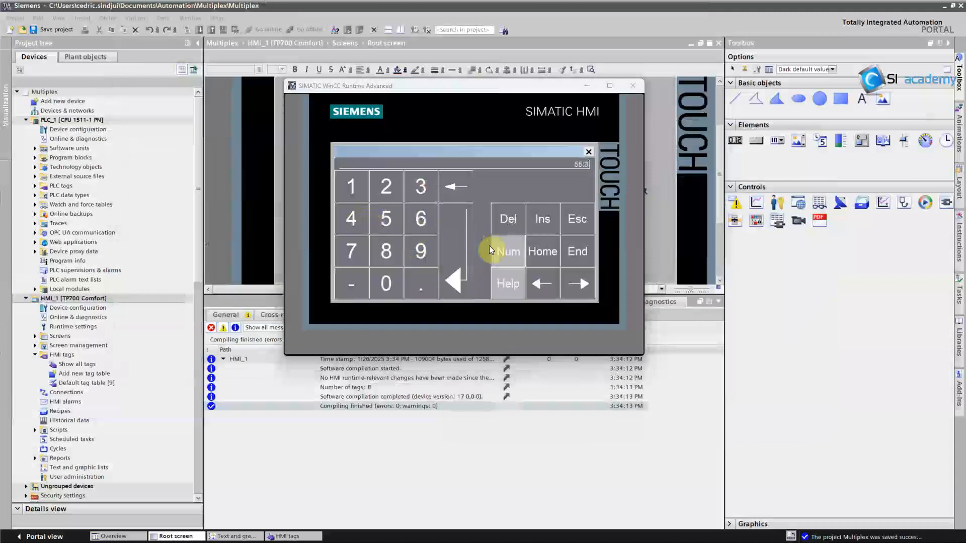
click(455, 251)
- Set the Moteur 2 speed to 10.2 in the simulation
click(391, 235)
click(355, 194)
click(390, 271)
click(418, 284)
click(392, 193)
click(445, 246)
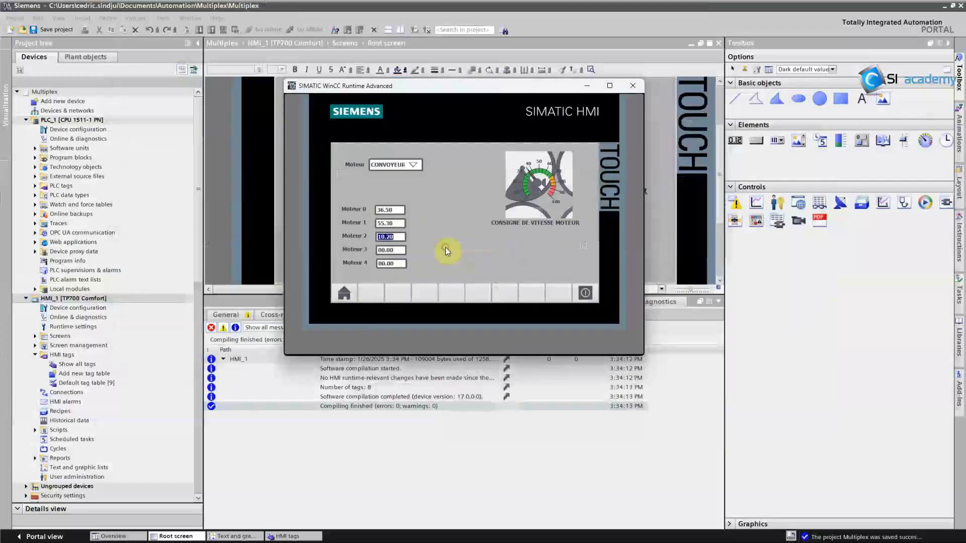
- Set the Moteur 4 speed to 89.6 in the simulation
click(388, 264)
click(385, 250)
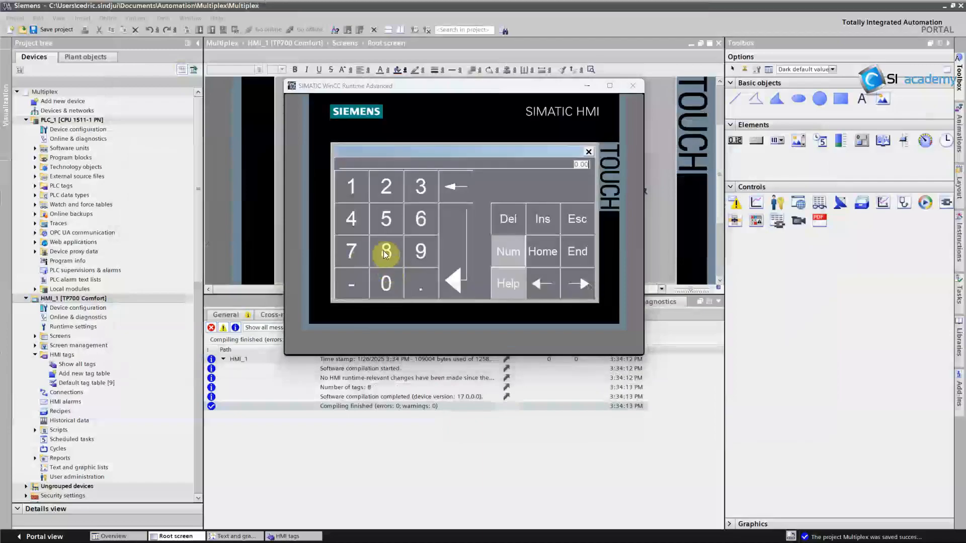
click(415, 252)
click(419, 284)
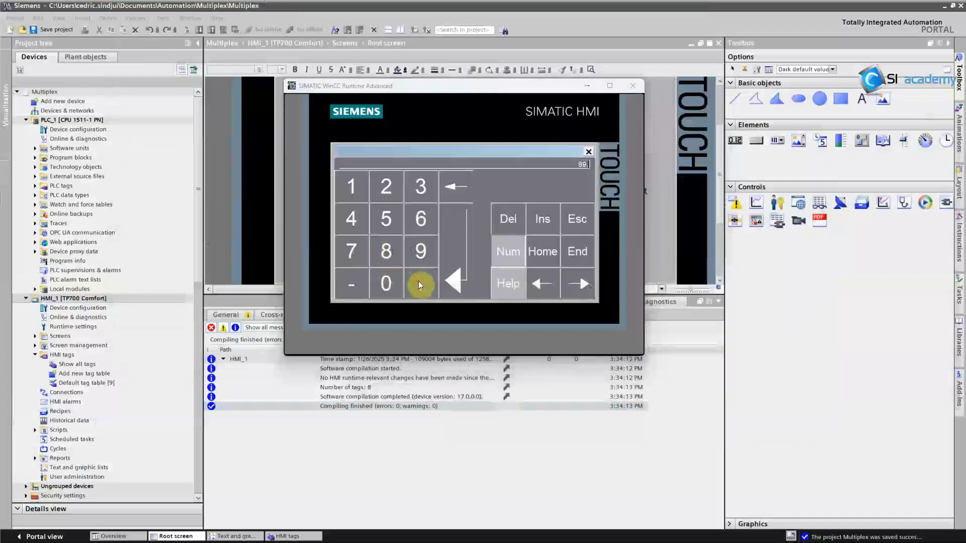
click(413, 214)
click(455, 248)
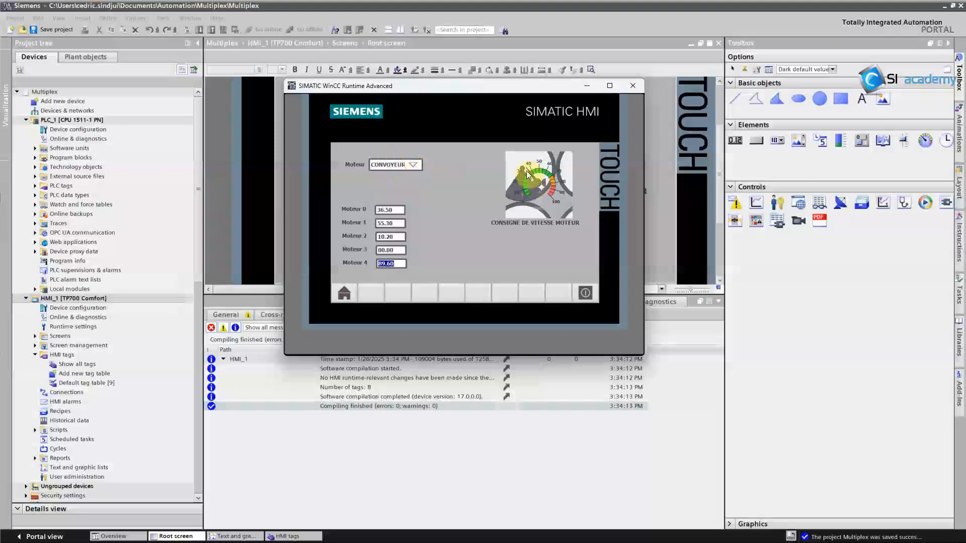
- Change the Moteur 0 speed to 50, and briefly maximize and restore the runtime window
click(385, 209)
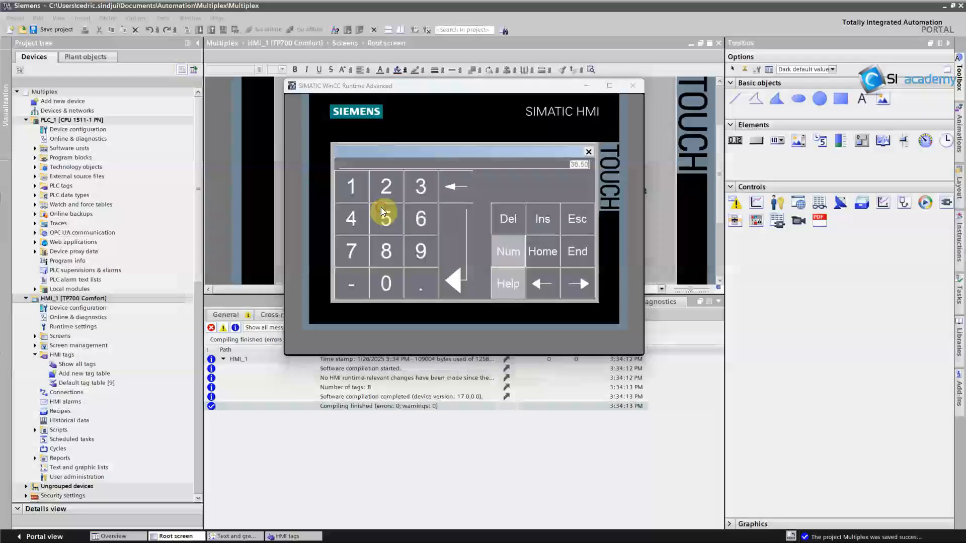
click(394, 212)
click(390, 281)
click(451, 236)
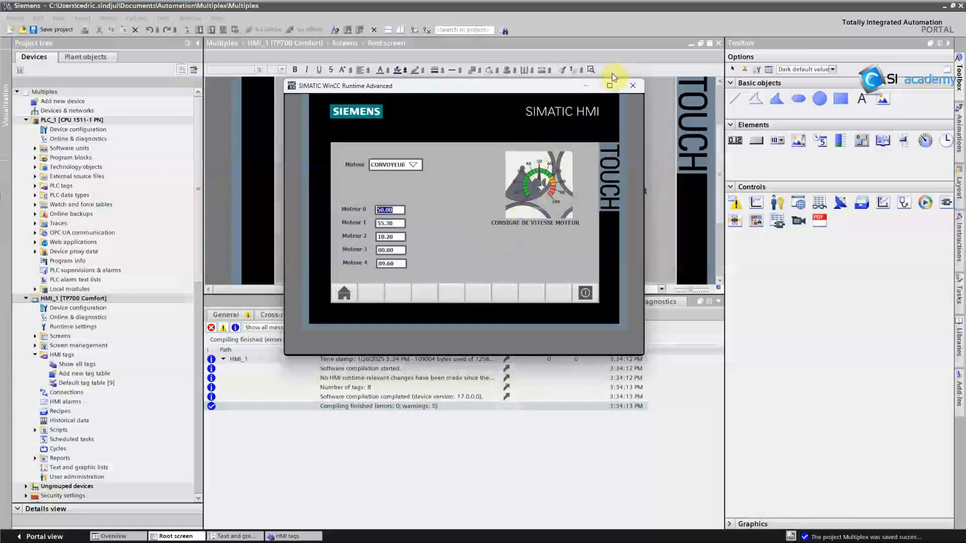
click(609, 86)
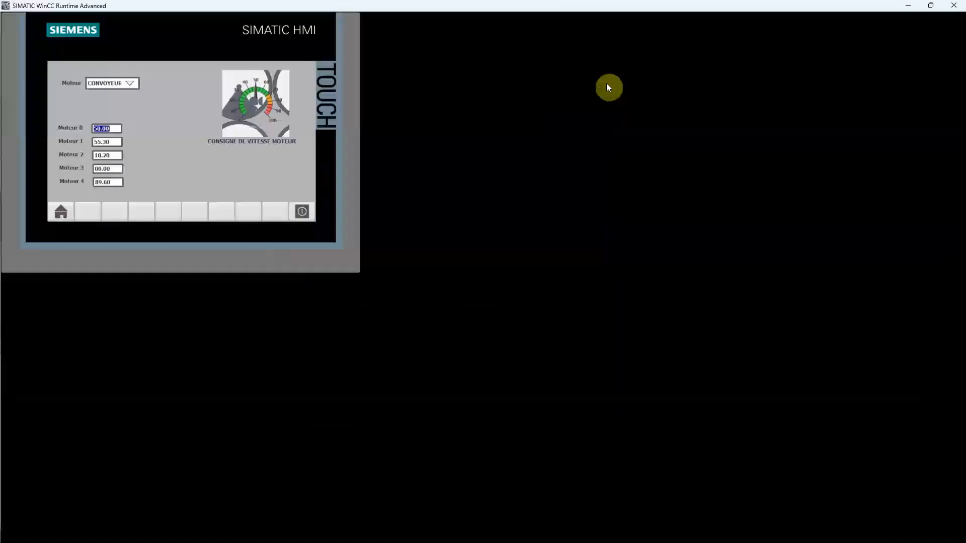
click(930, 6)
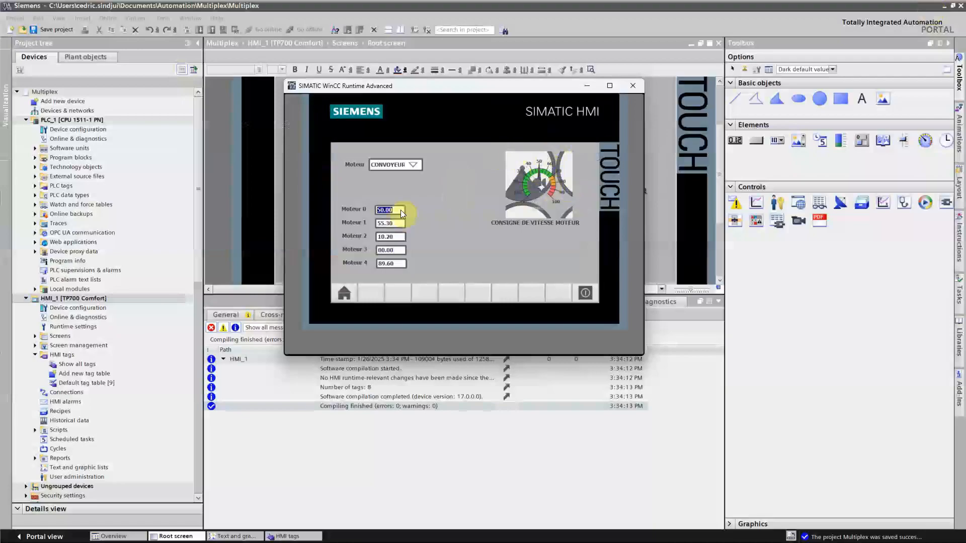
- Select a VENTILATEUR entry as the motor in the simulation and close the runtime window
click(416, 165)
click(388, 180)
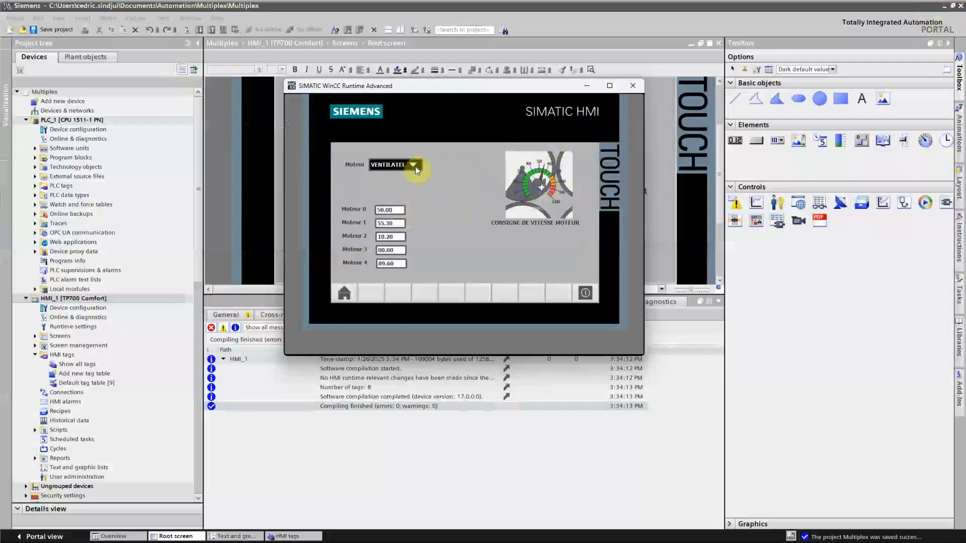
click(630, 85)
- Shift the symbolic I/O field beside the Moteur label slightly and widen it to fit the full motor names
drag(395, 104, 415, 103)
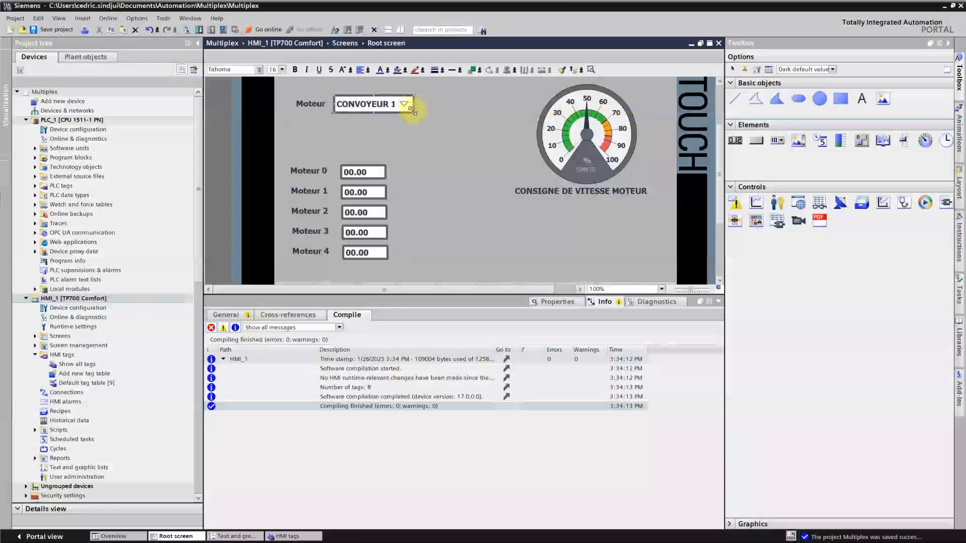
drag(415, 112, 461, 110)
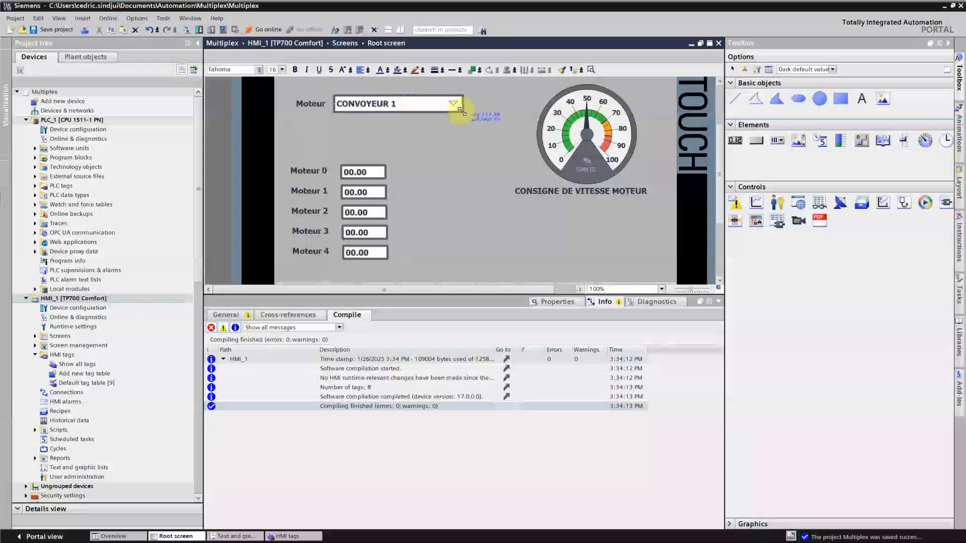
- Enlarge the gauge nearer to the Moteur selection field and reposition the CONSIGNE DE VITESSE MOTEUR label centered beneath it
drag(577, 131, 514, 120)
click(525, 192)
drag(526, 192, 493, 264)
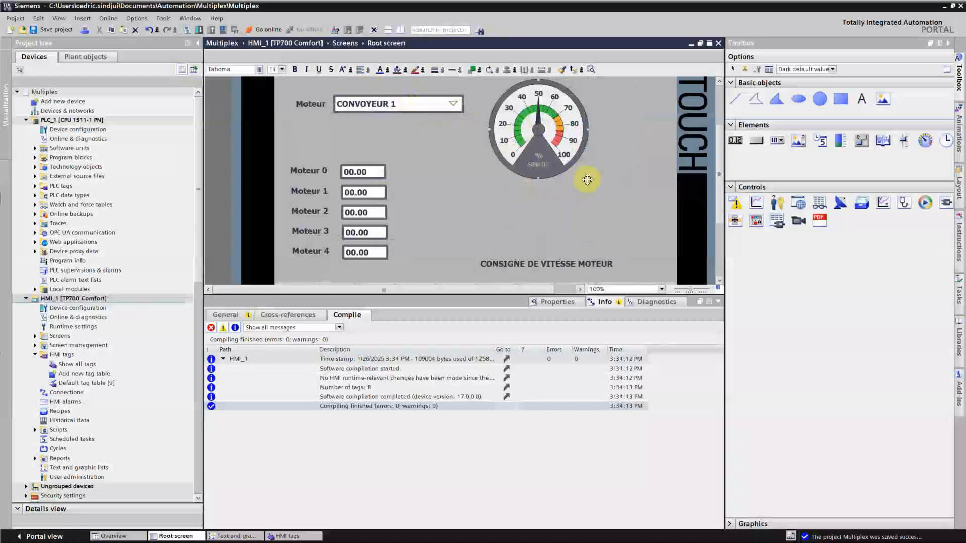
drag(593, 182, 656, 247)
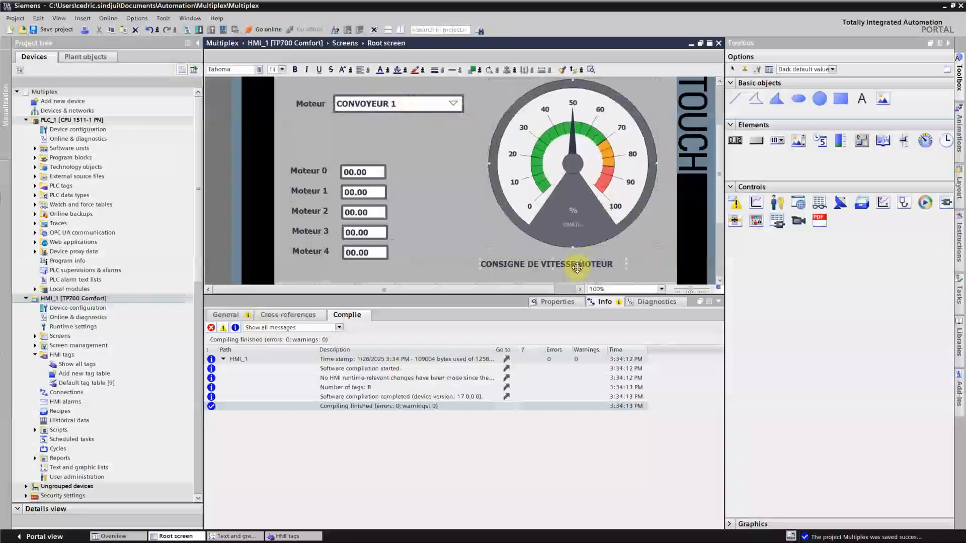
drag(577, 267, 608, 265)
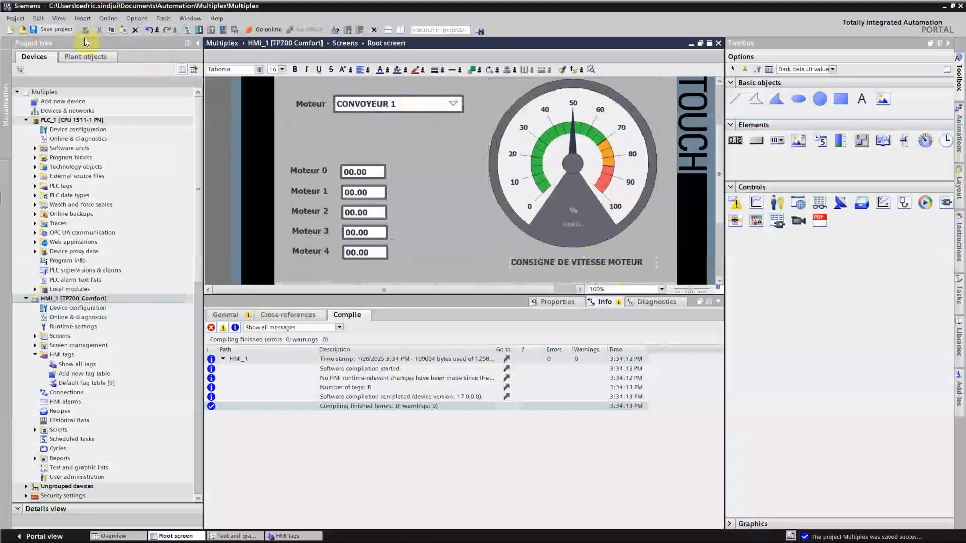
- Save the project and restart the simulation of HMI_1 with the revised layout
click(56, 29)
click(66, 300)
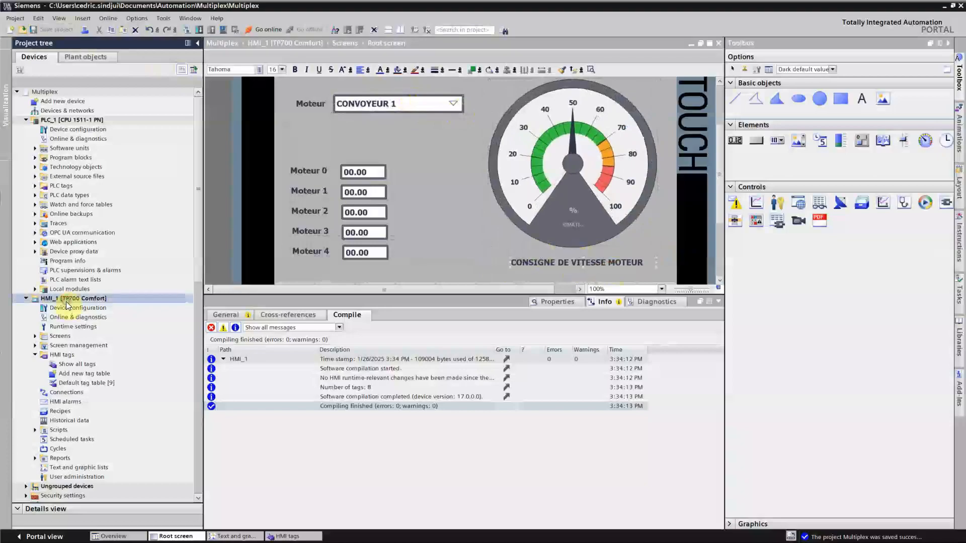
right_click(66, 301)
click(127, 203)
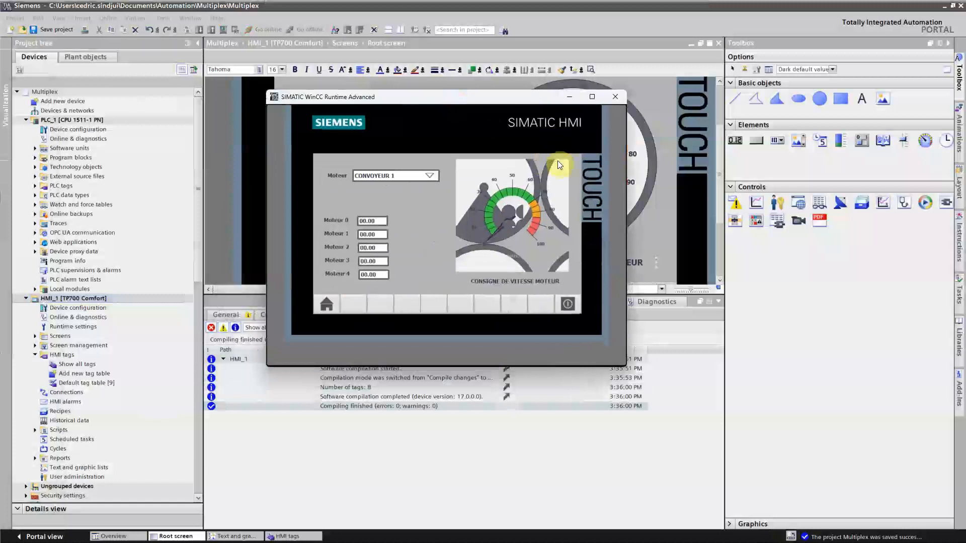
- Set the Moteur 0 speed value to 12.6 in the running simulation
click(372, 222)
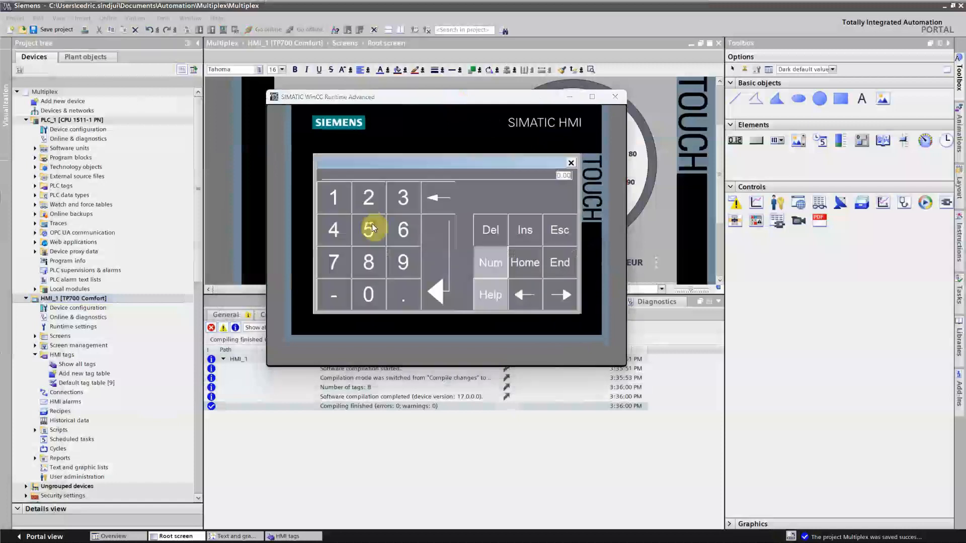
click(334, 201)
click(366, 198)
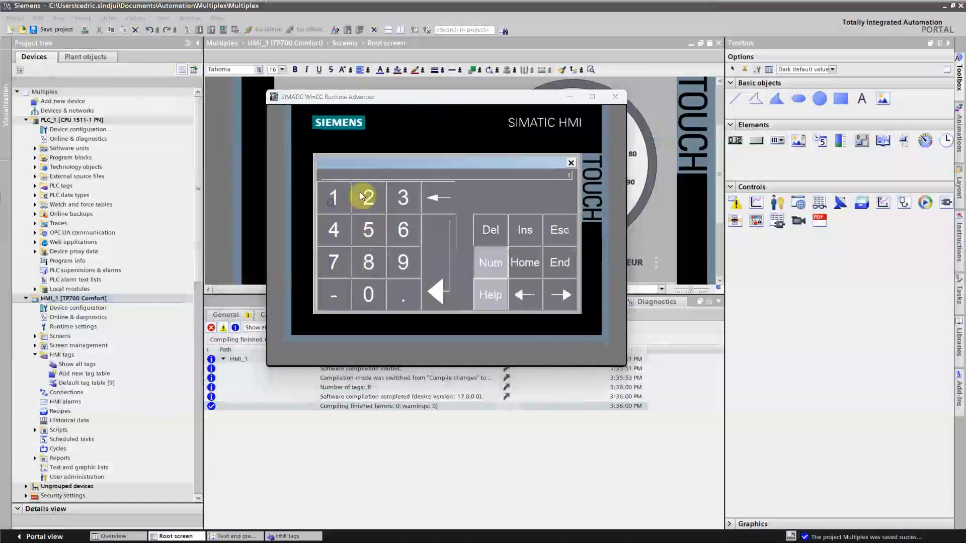
click(390, 293)
click(403, 236)
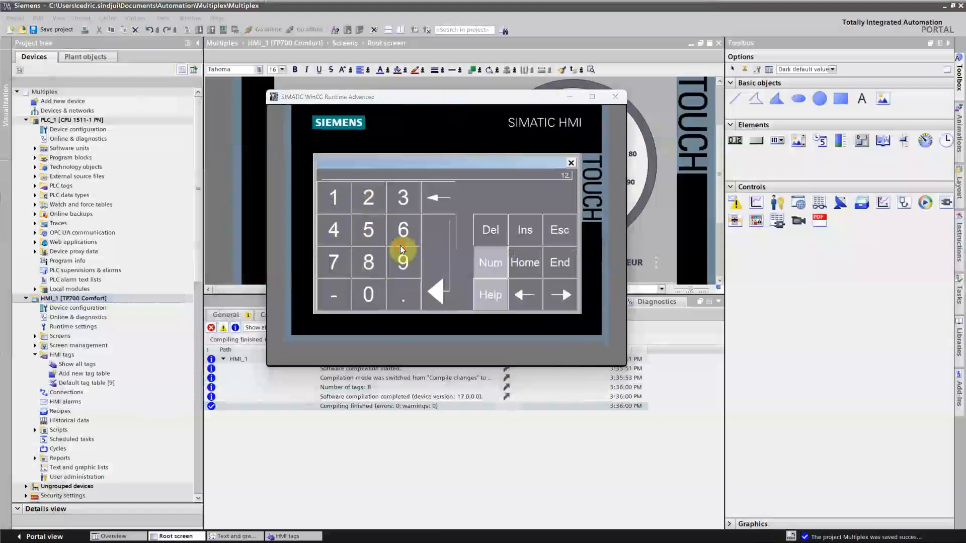
click(435, 274)
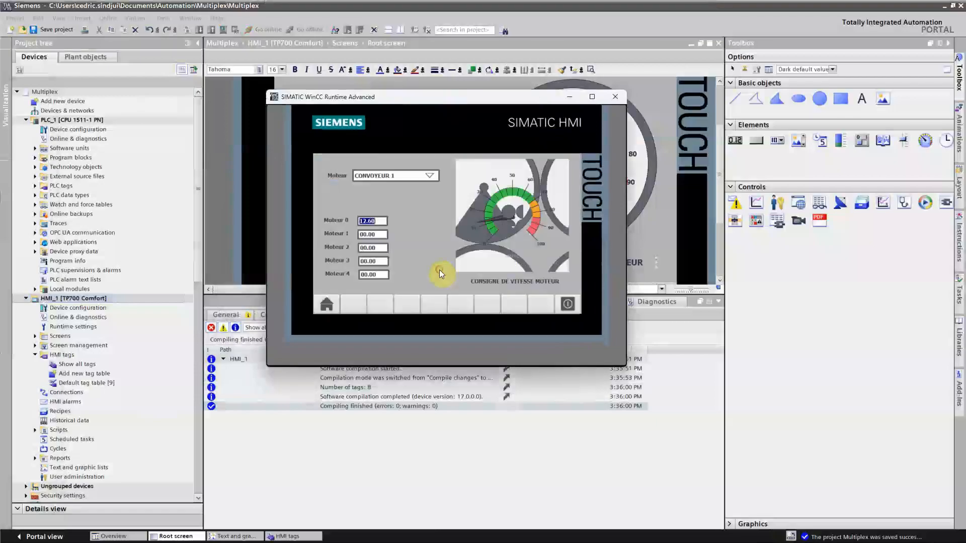
- Enter 85.9 as the Moteur 2 speed value in the running simulation
click(370, 247)
click(370, 260)
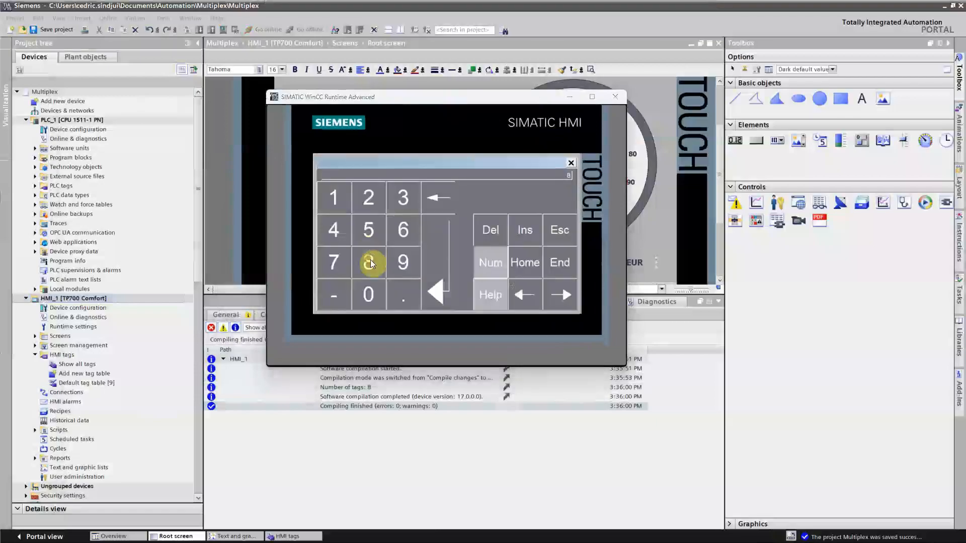
click(368, 237)
click(395, 299)
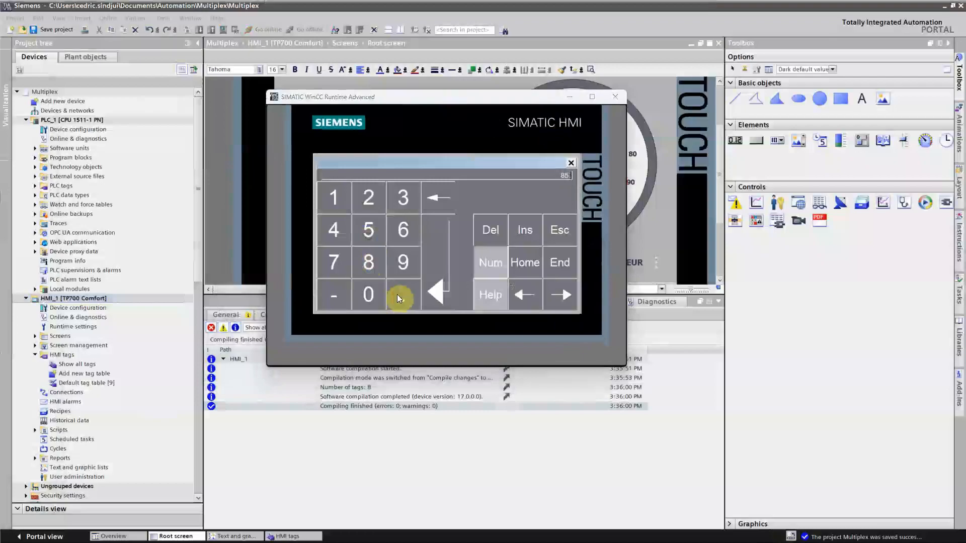
click(398, 266)
click(557, 288)
click(453, 269)
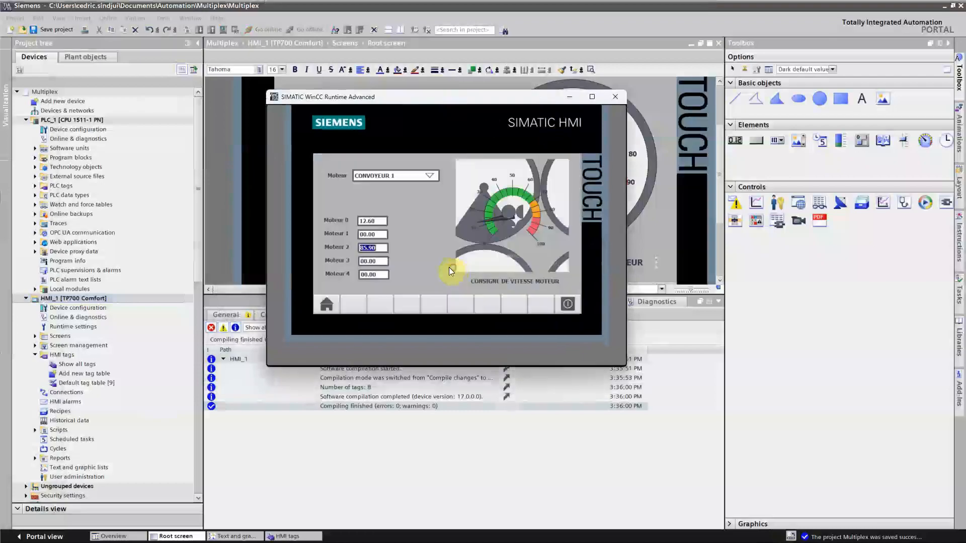
- Set the Moteur 3 speed value to 99.9 in the running simulation
click(376, 257)
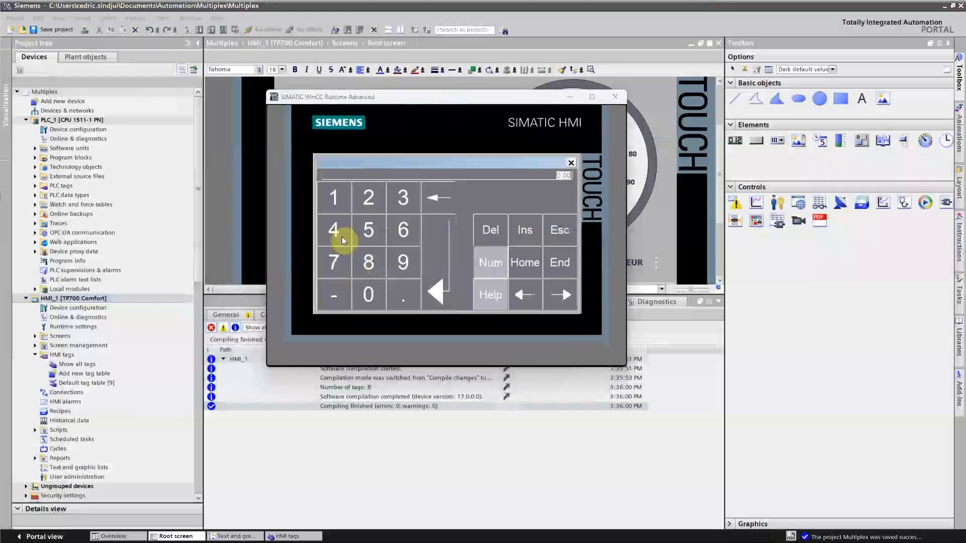
click(399, 262)
click(392, 285)
click(431, 274)
- Enter 42.7 as the Moteur 4 speed value in the running simulation
click(371, 275)
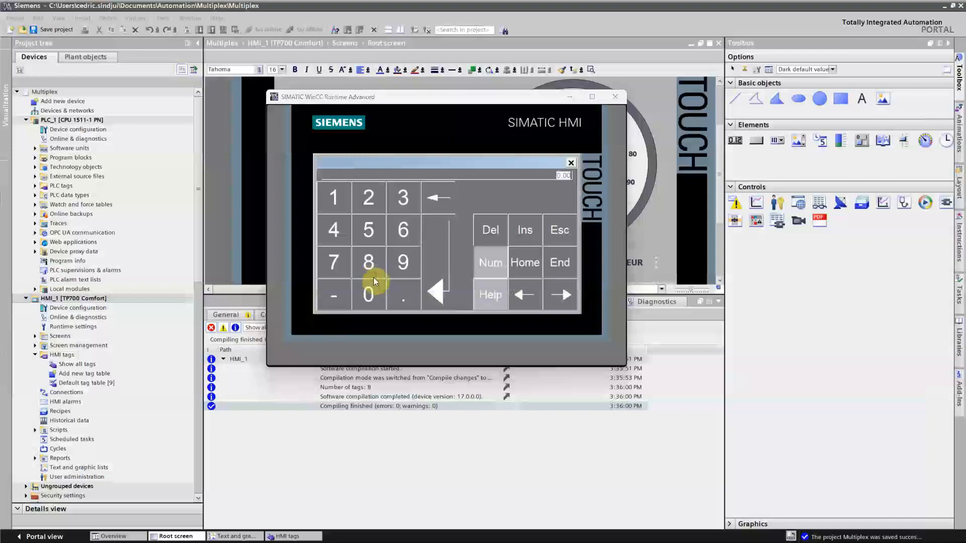
click(337, 234)
click(366, 198)
click(397, 300)
click(340, 268)
click(441, 279)
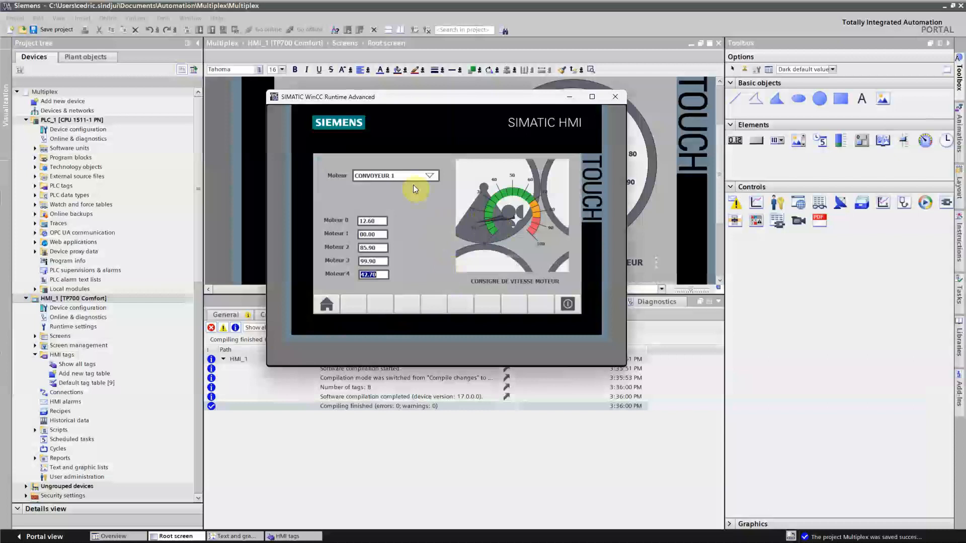
- Test the gauge by switching the Moteur selection through VENTILATEUR 1, VENTILATEUR 2, EXTRACTEUR 1 and finally SOUFFLAGE
click(431, 175)
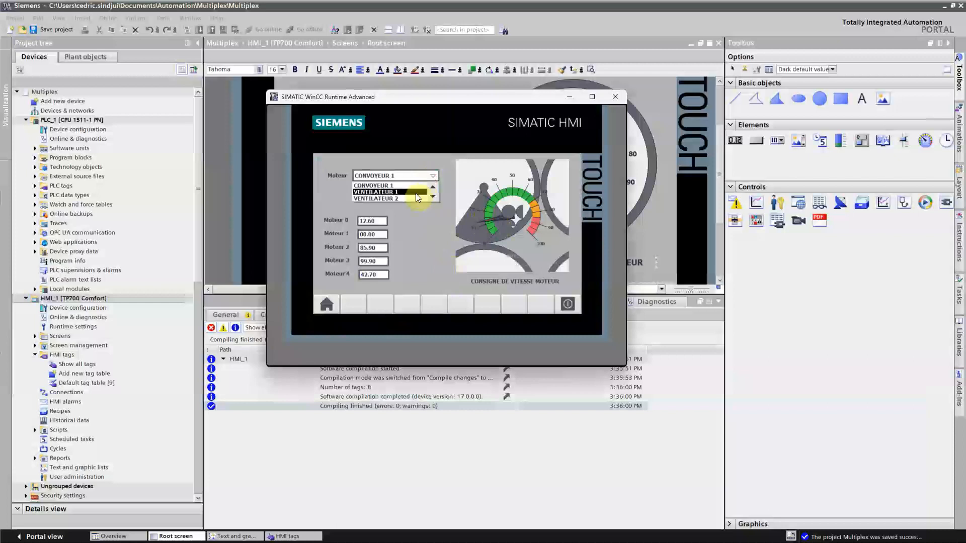
click(416, 193)
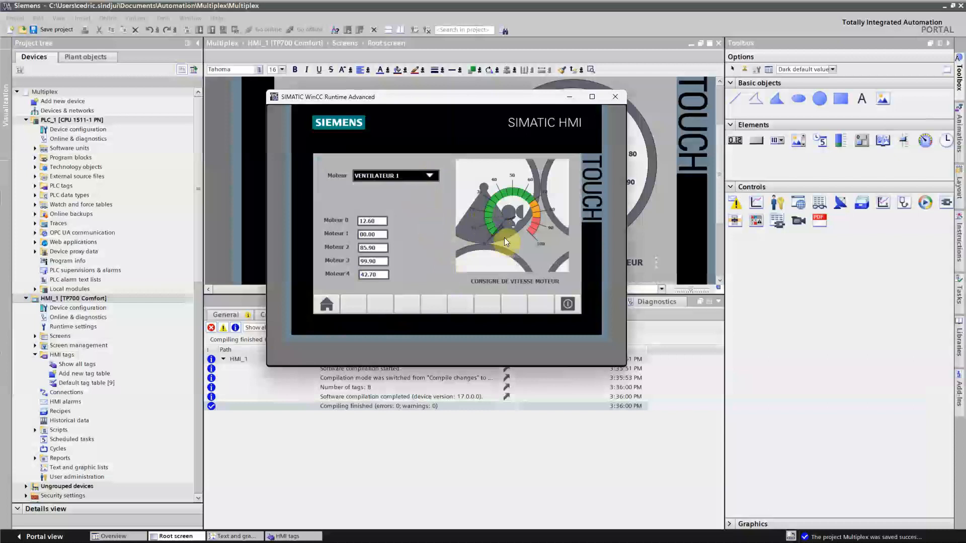
click(430, 172)
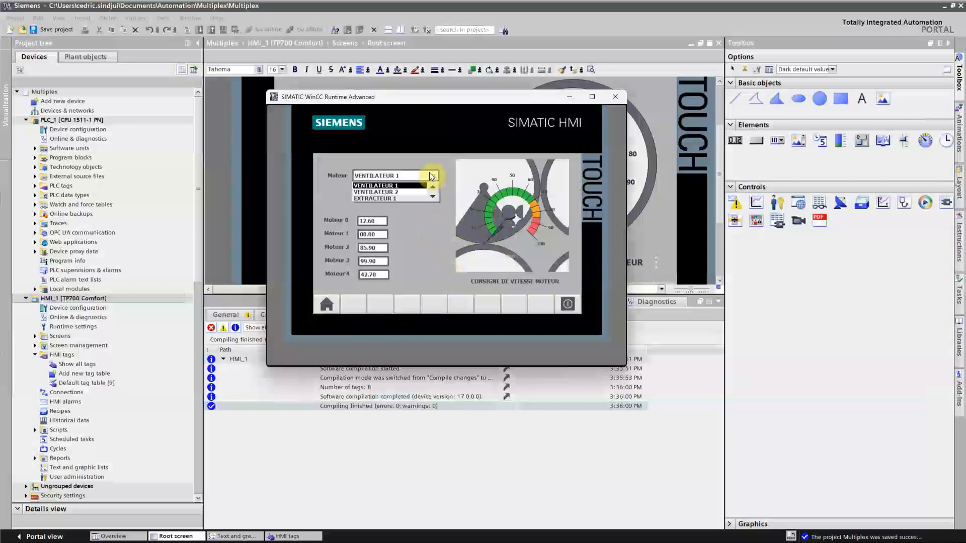
click(411, 193)
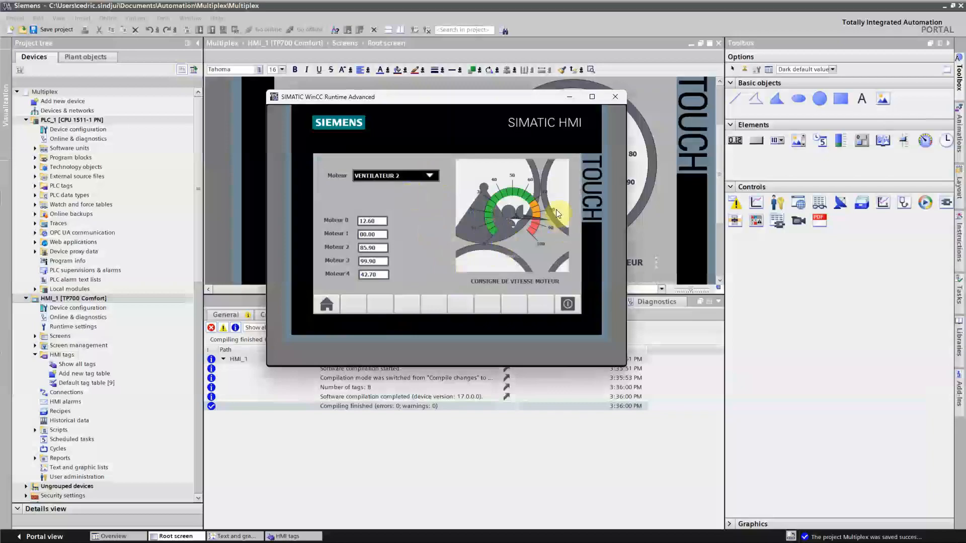
click(432, 175)
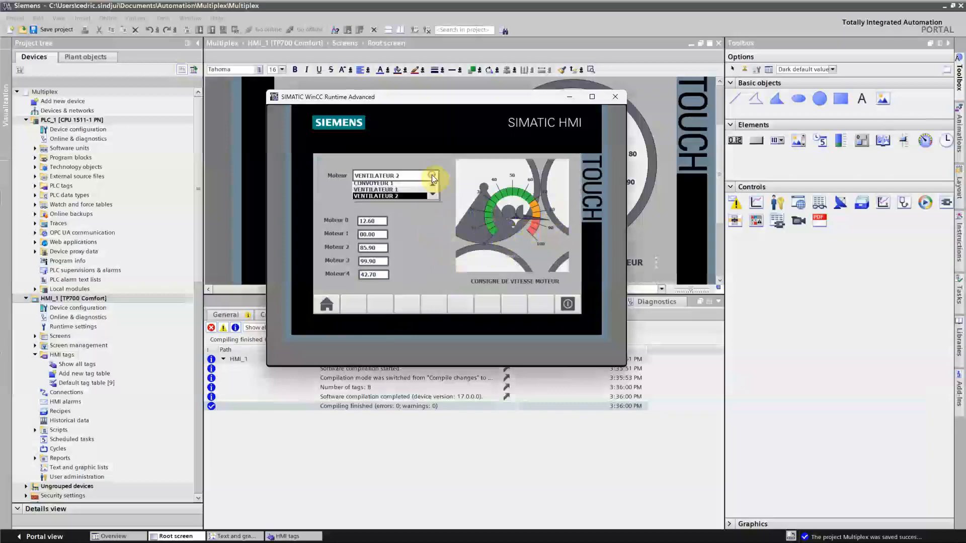
click(402, 196)
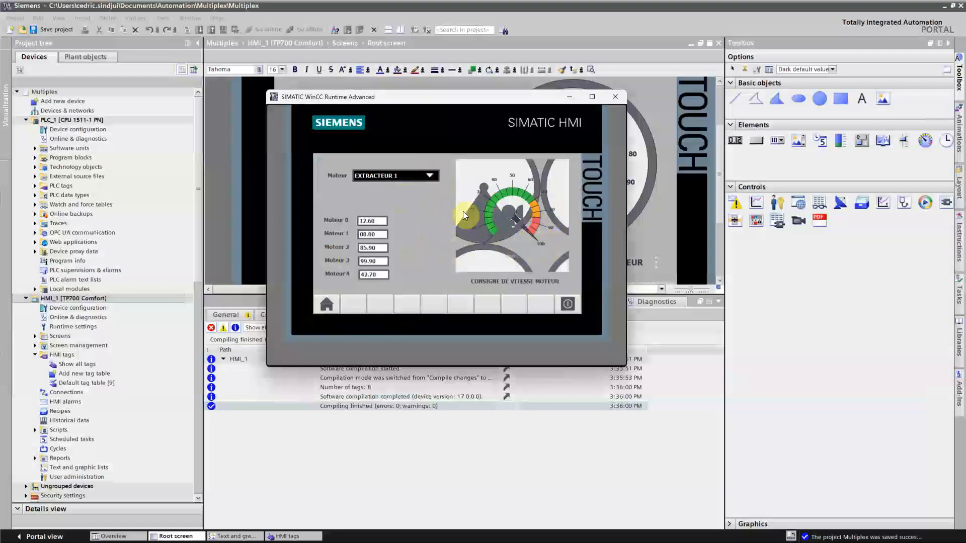
click(430, 175)
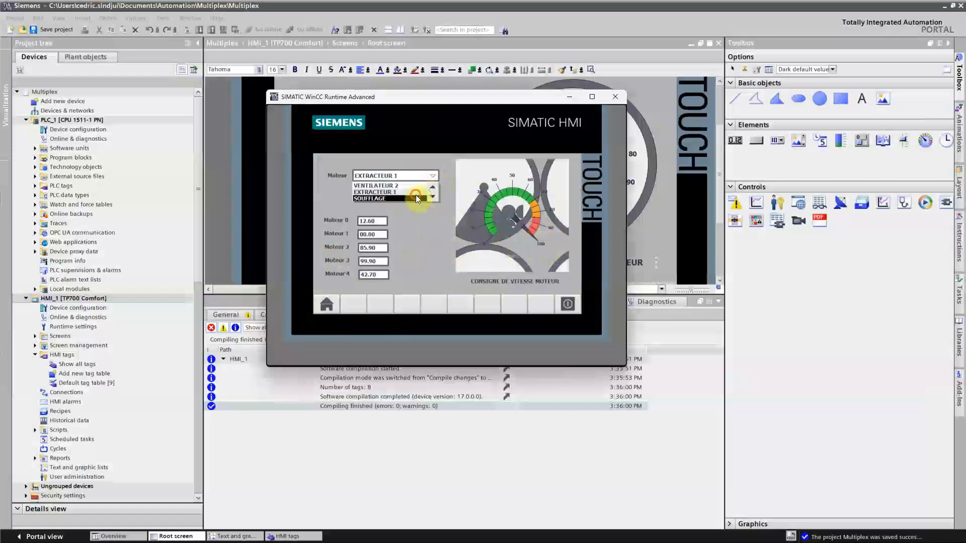
click(416, 195)
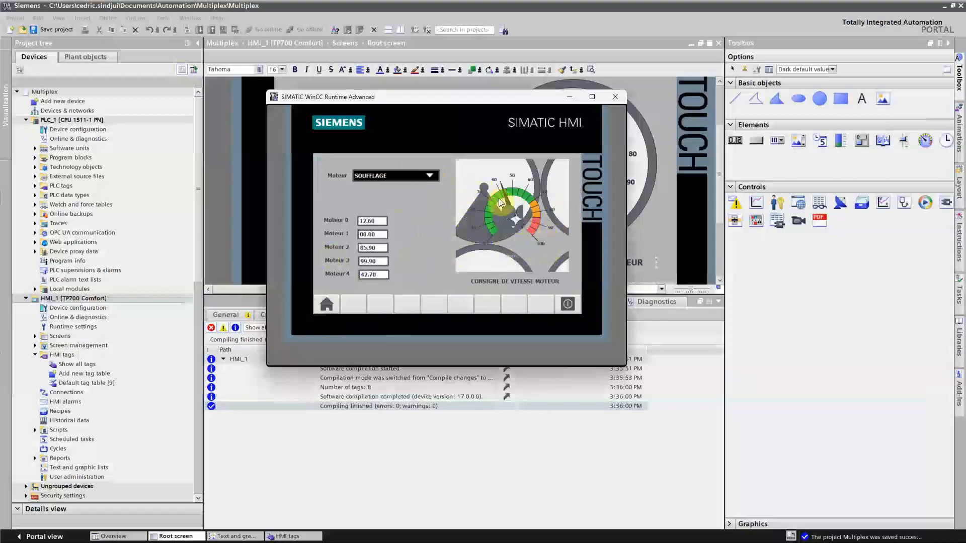